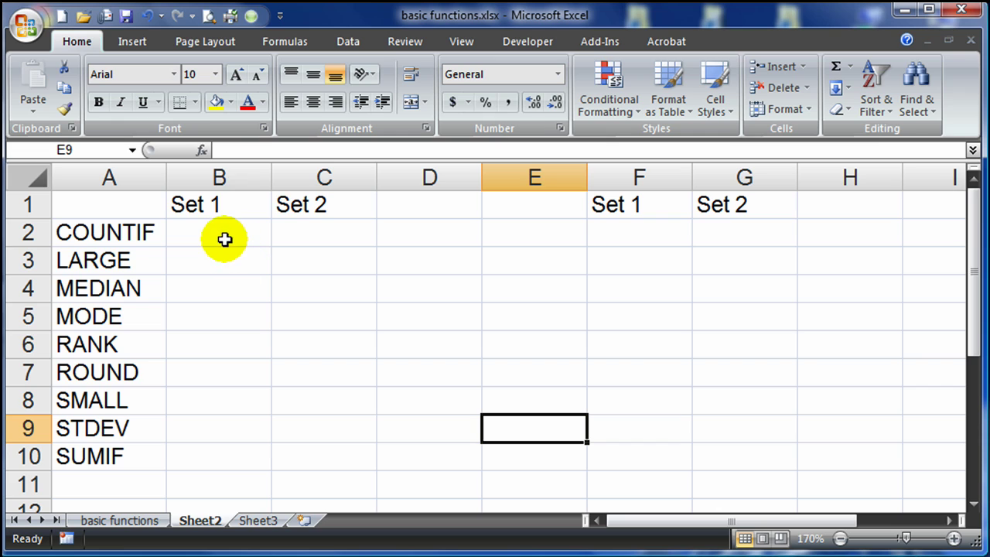
Enter =RANDBETWEEN(100,999) in F2 under the Set 1 heading.
left_click(613, 243)
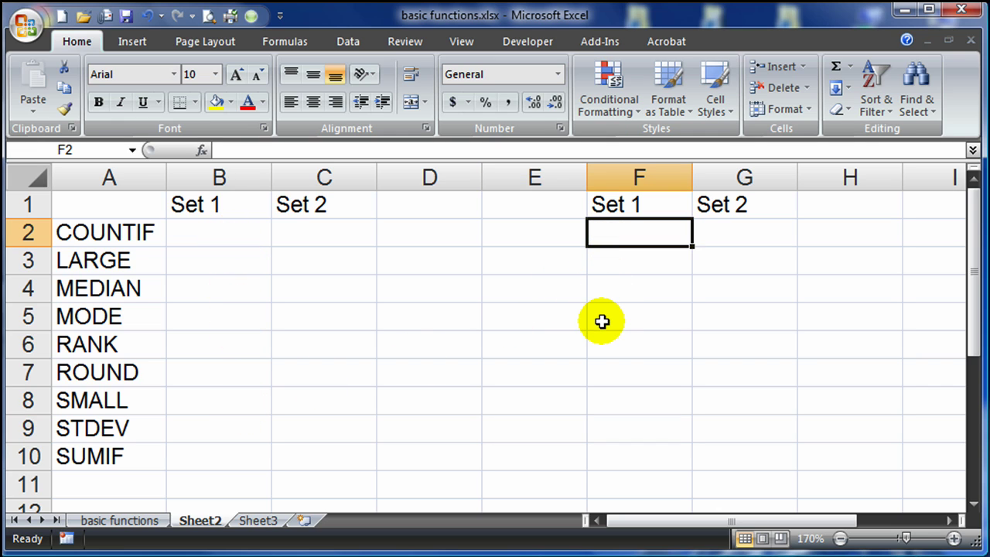
type("-")
key("BackSpace")
type("=ran")
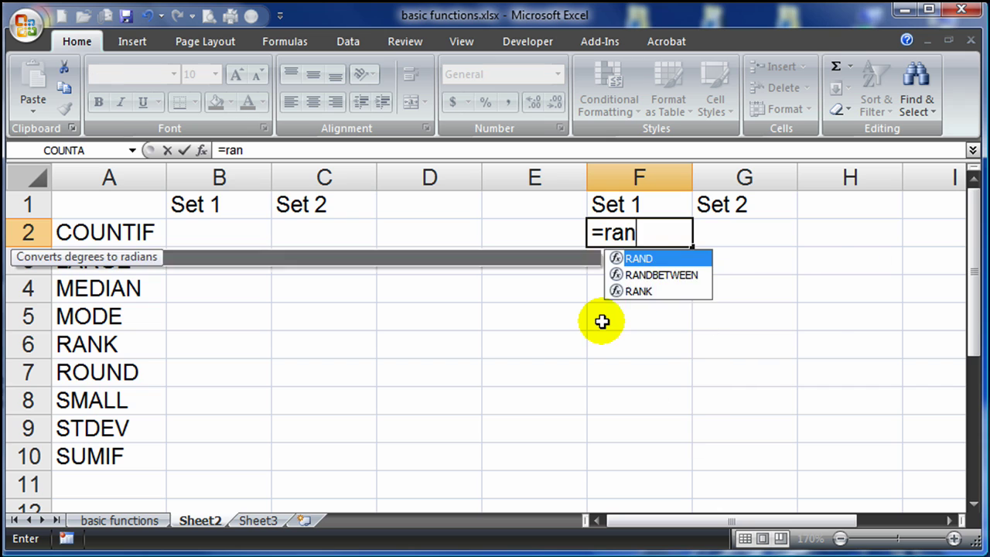
type("d")
key("Down")
key("Tab")
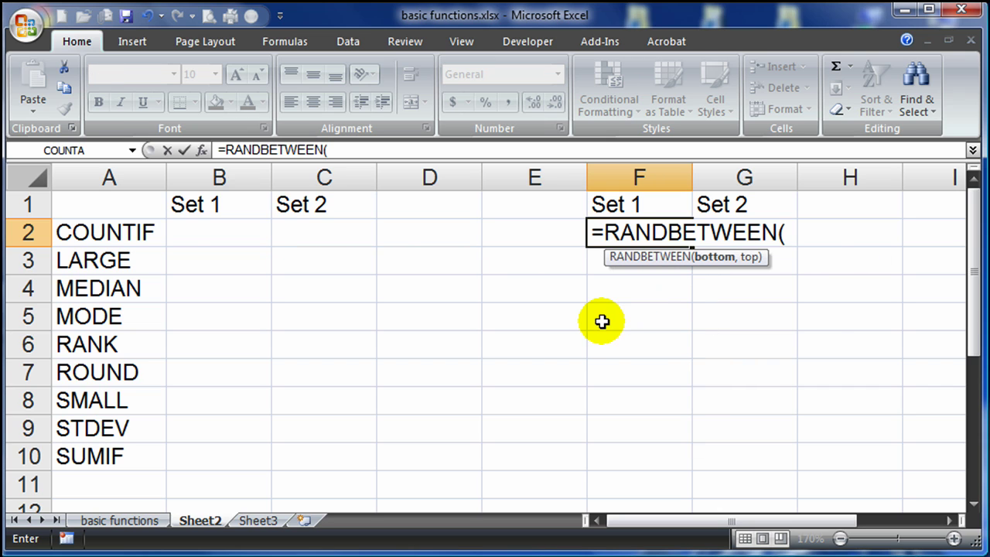
type("100,999")
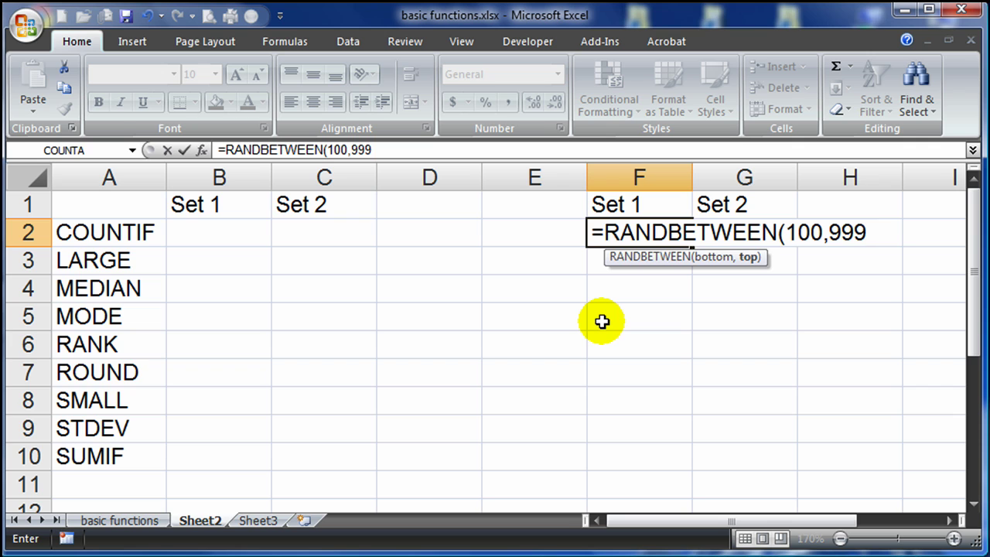
key("Return")
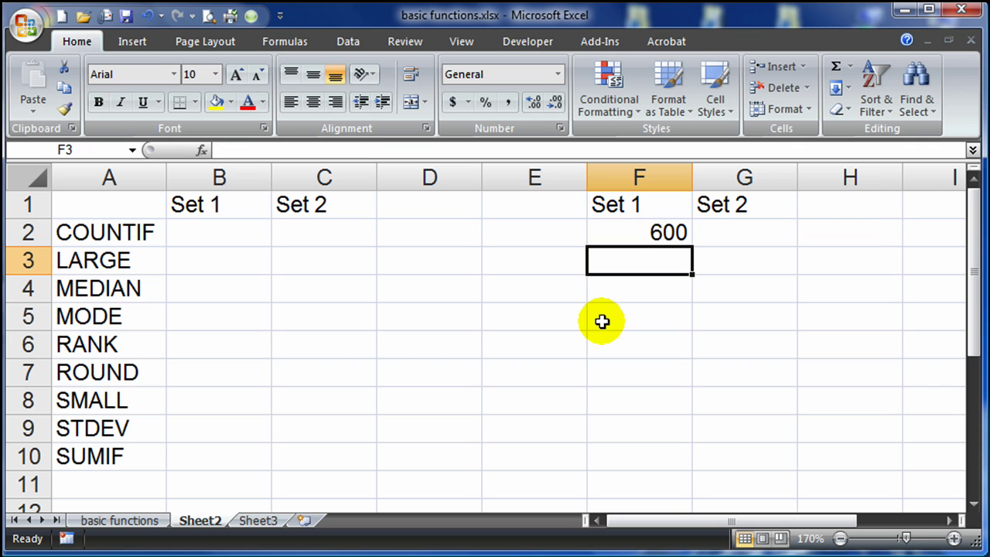
Fill the random-number formula from F2 through F2:G10, convert the range to static values in place, and check the cells.
left_click(646, 232)
left_click_drag(688, 249, 753, 469)
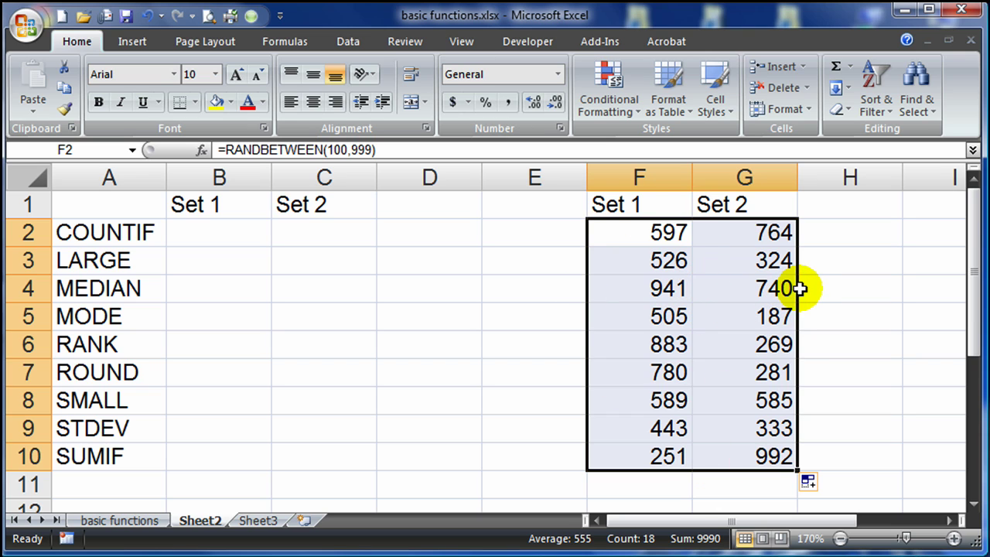
left_click_drag(797, 289, 776, 290)
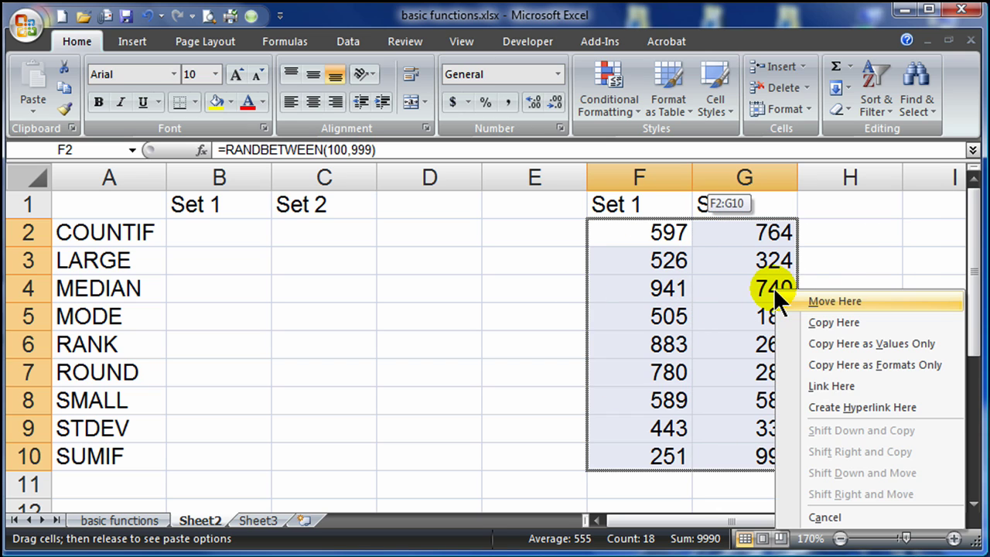
left_click(844, 344)
left_click(742, 343)
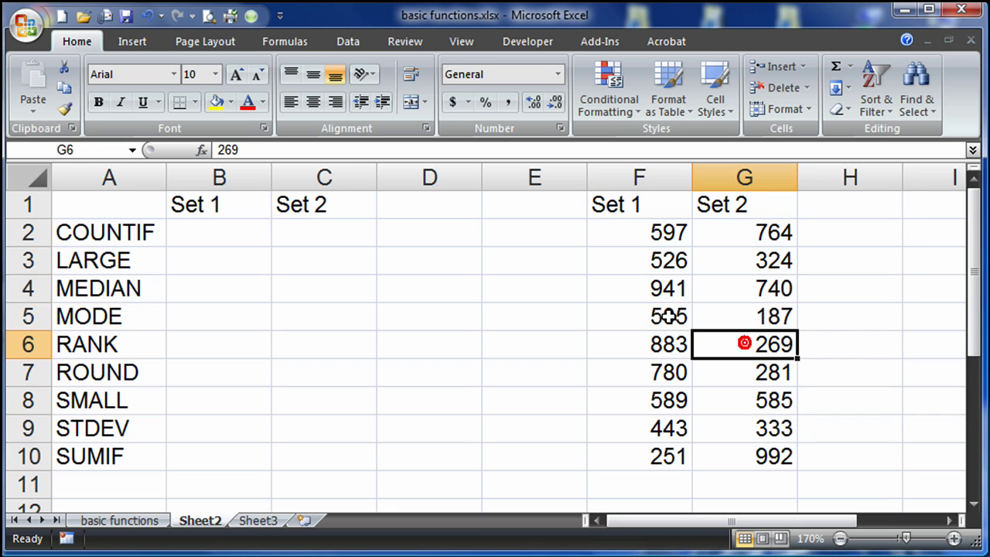
left_click(668, 316)
left_click_drag(654, 260, 658, 371)
left_click(665, 397)
left_click(662, 424)
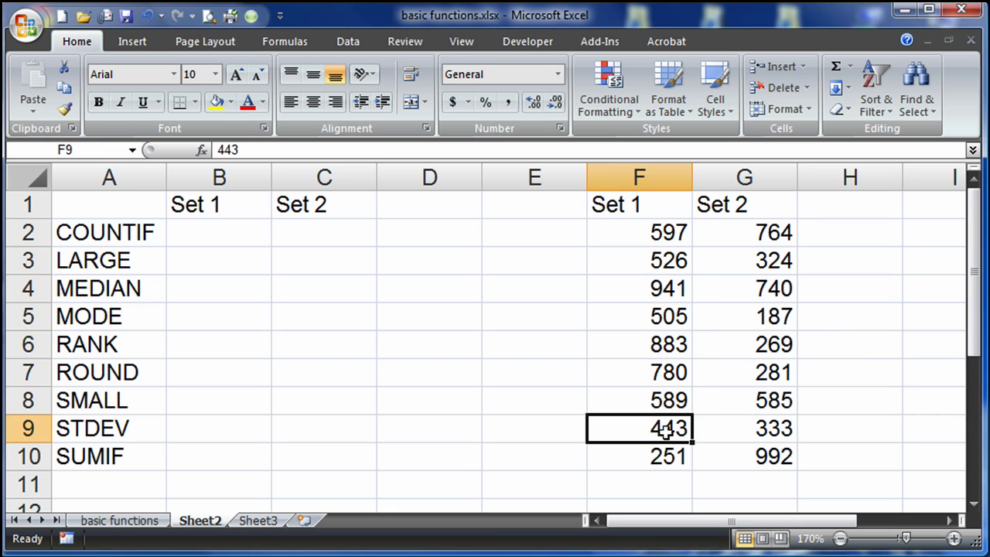
left_click(662, 324)
Enter =COUNTIF(F2:F10,">700") in B2 for Set 1 and review the formula's arguments.
left_click(218, 232)
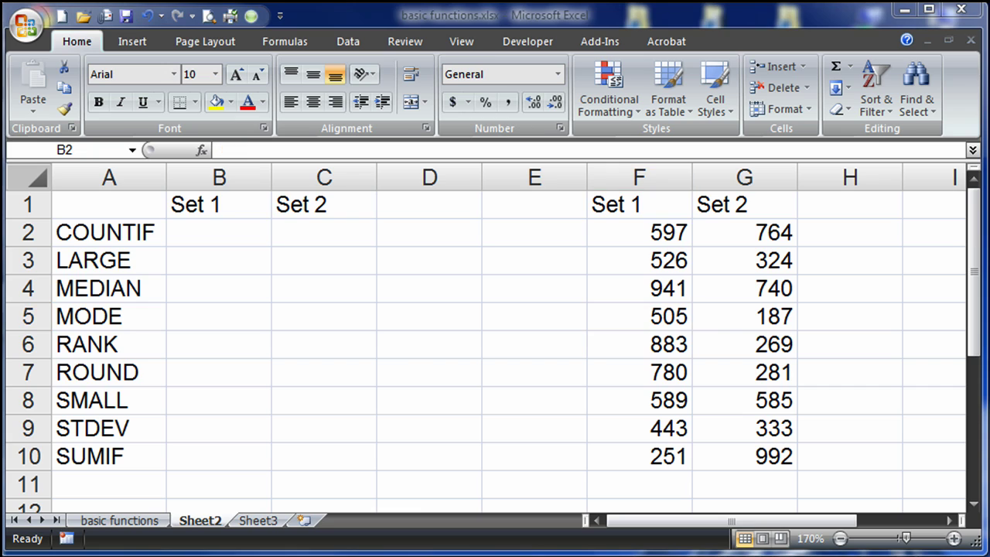
left_click(208, 230)
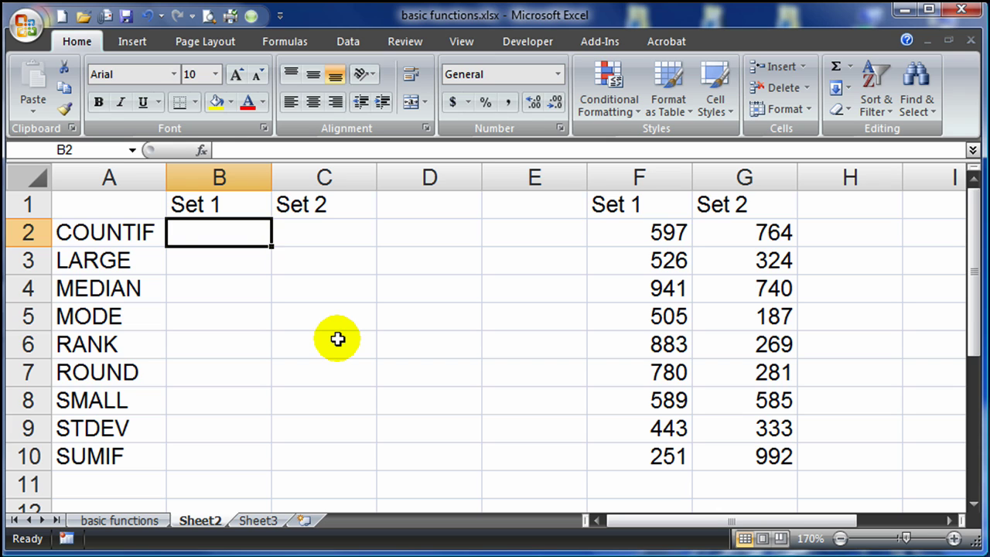
type("=cou")
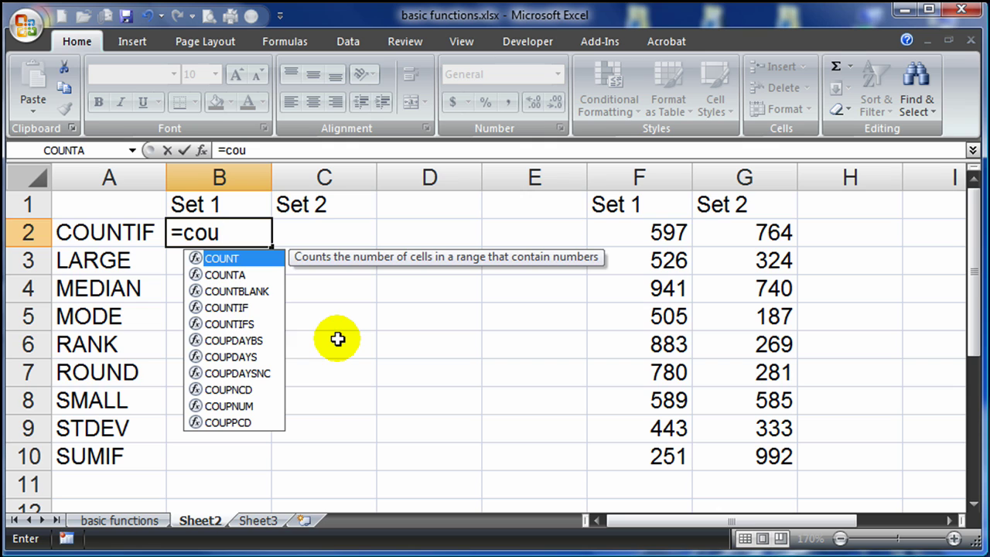
left_click(233, 307)
double_click(233, 307)
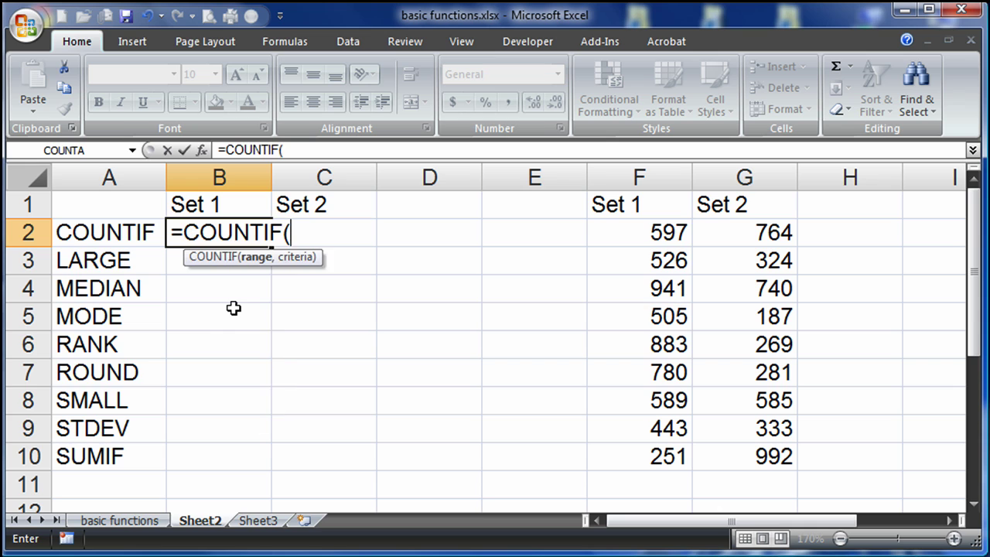
left_click_drag(647, 235, 648, 453)
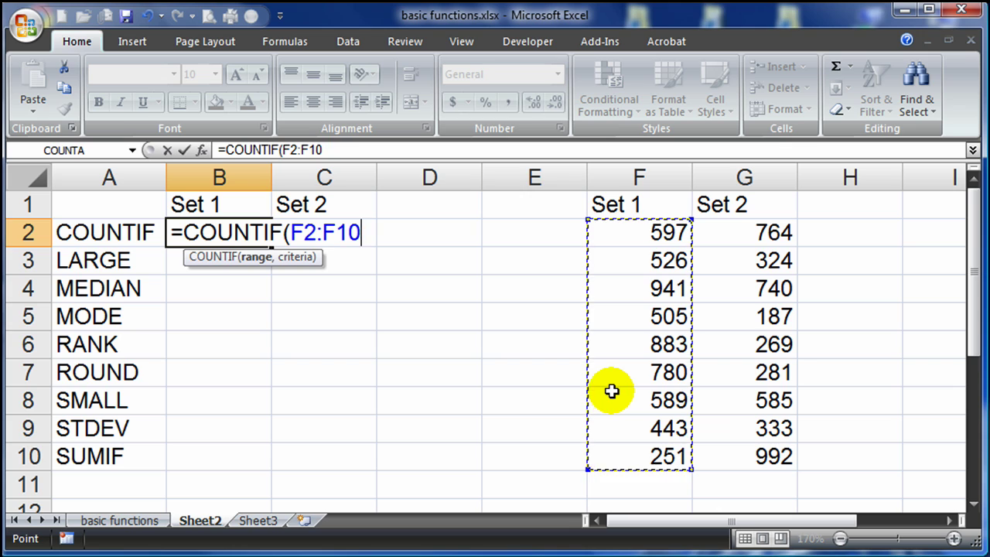
type(",")
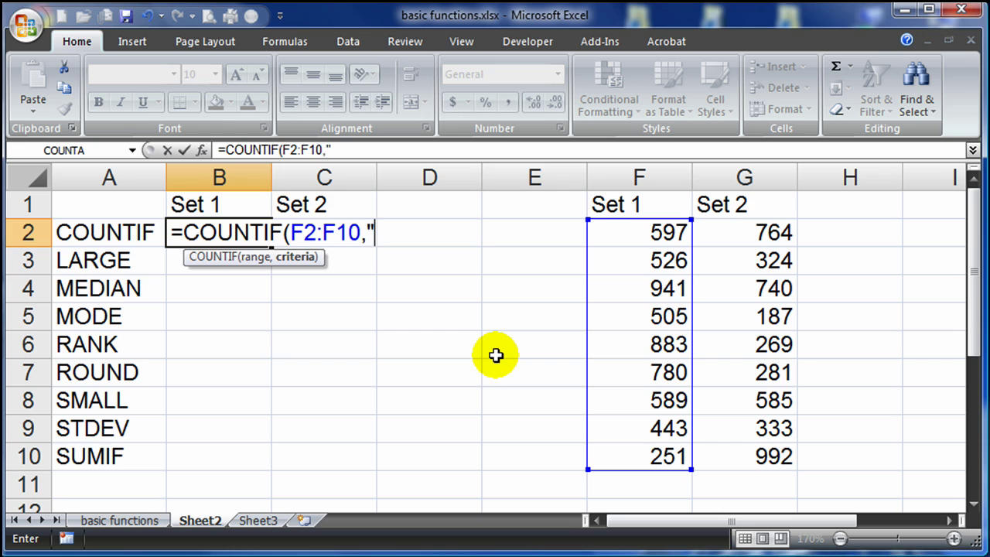
type("\">700")
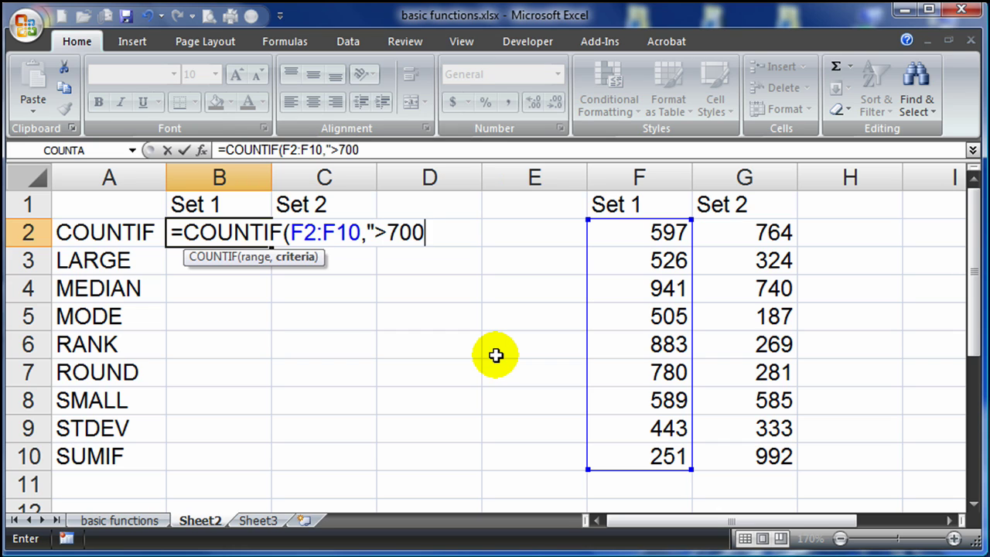
type("\")")
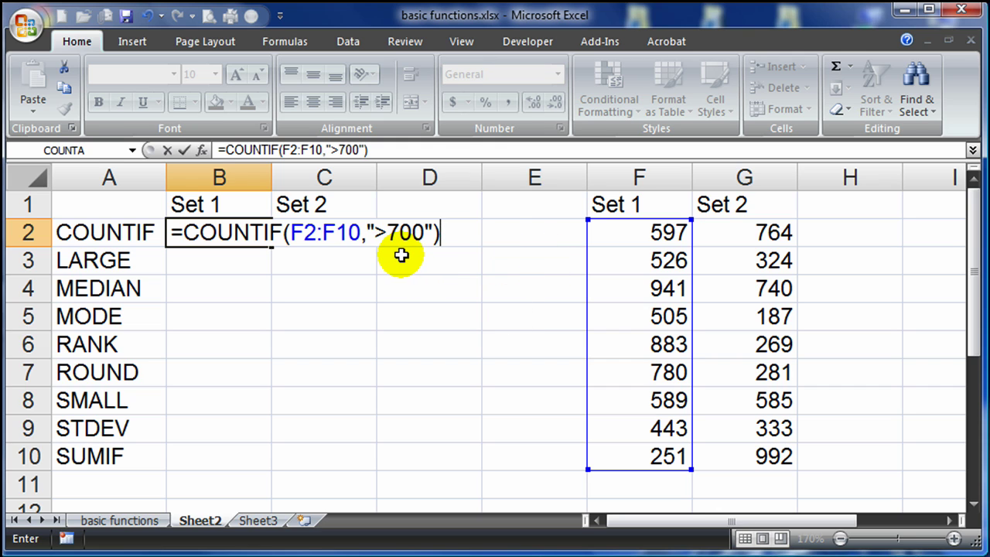
key("Return")
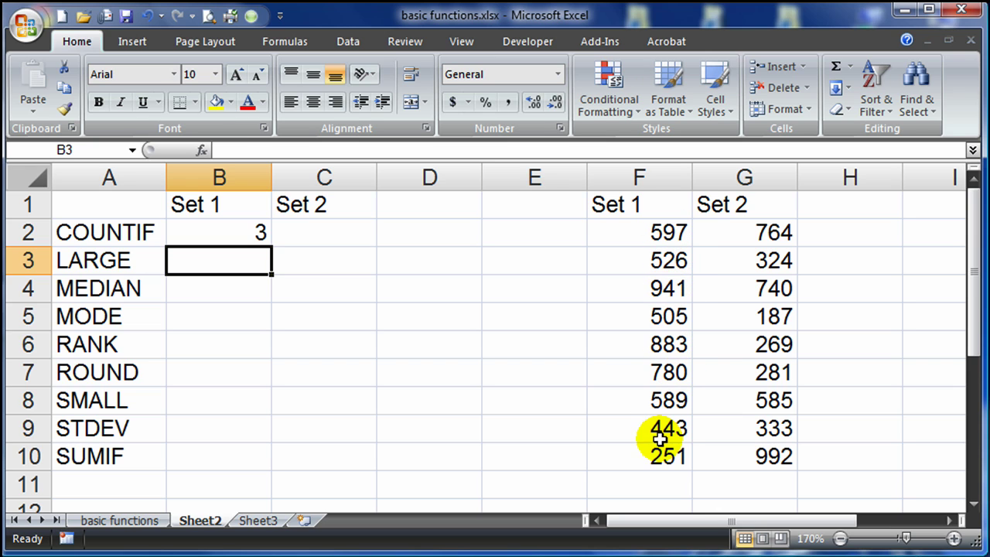
double_click(255, 232)
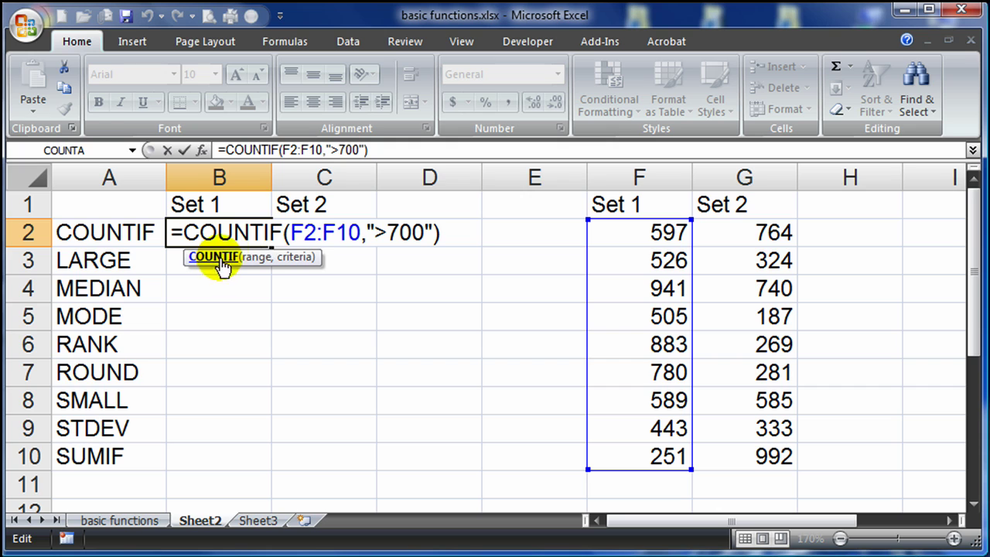
left_click(343, 243)
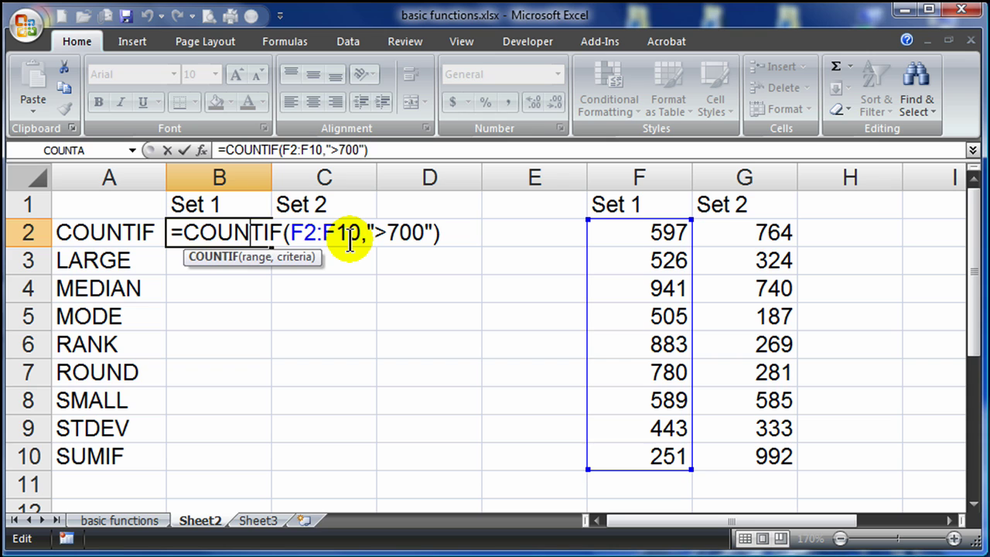
key("Return")
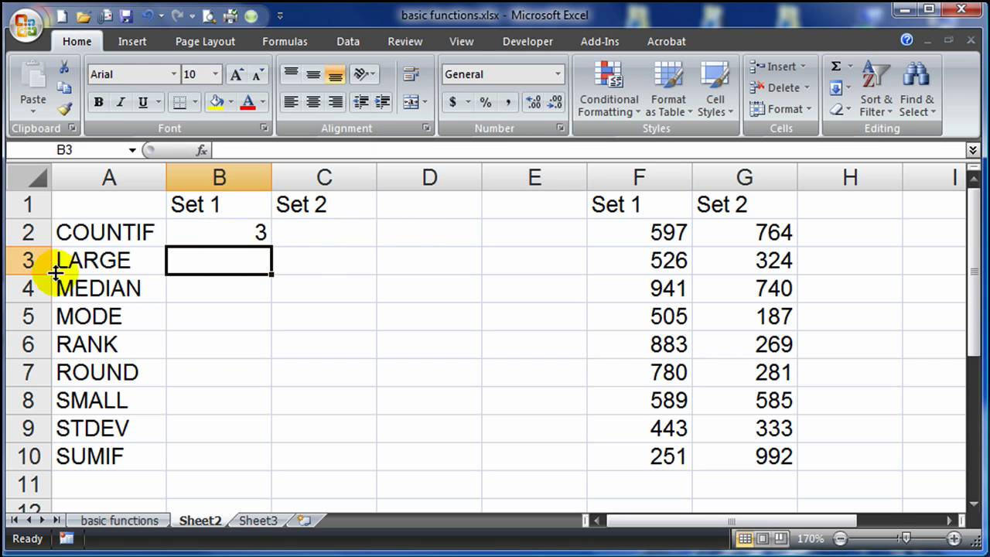
Insert a blank row above the LARGE row.
left_click(28, 260)
right_click(31, 263)
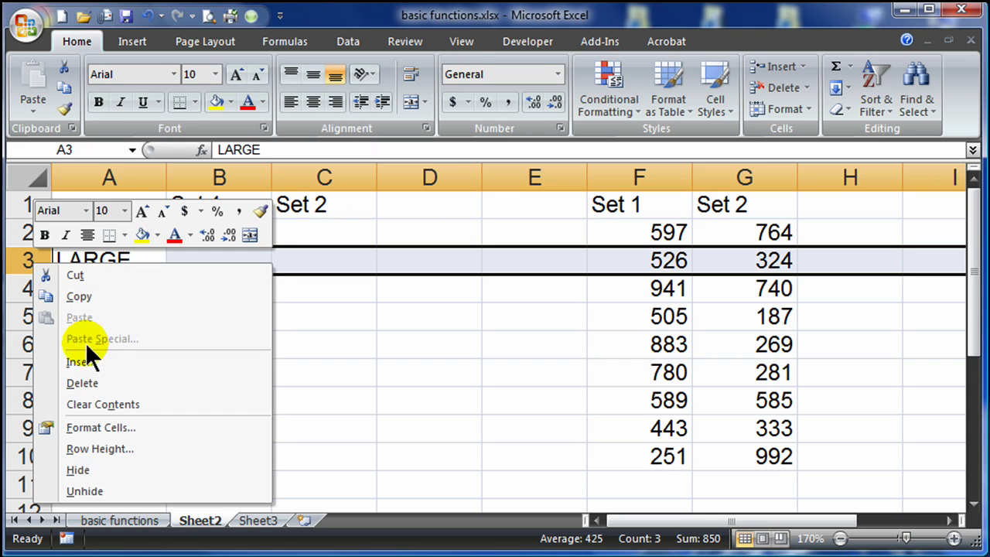
left_click(81, 361)
Label the new row COUNTIFS in A3 and autofit the width of column A.
left_click(106, 261)
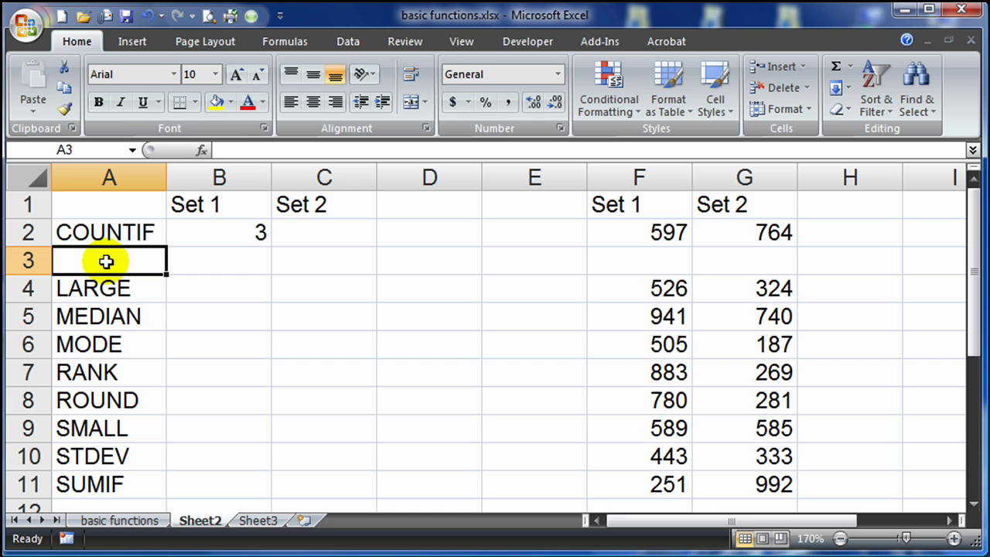
type("COUNTIFS")
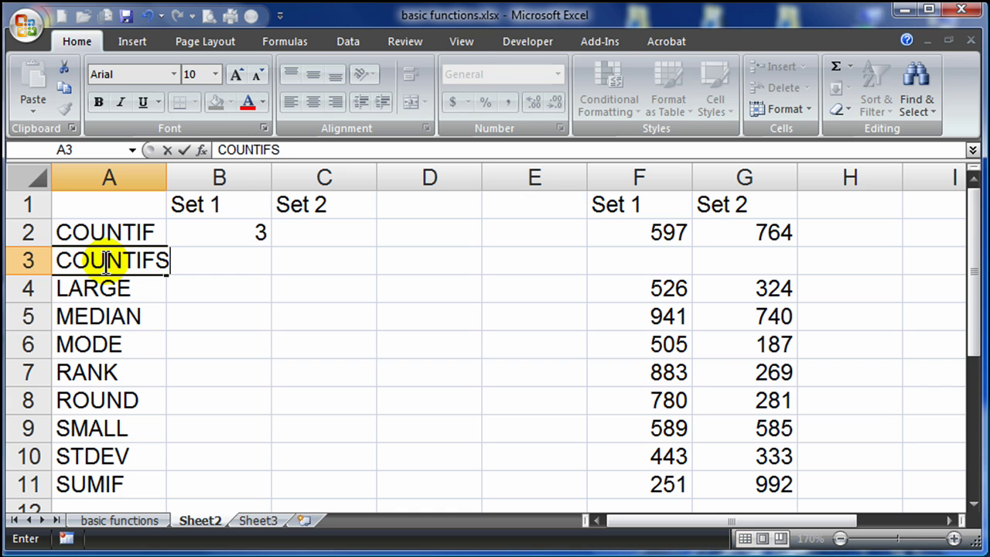
key("Return")
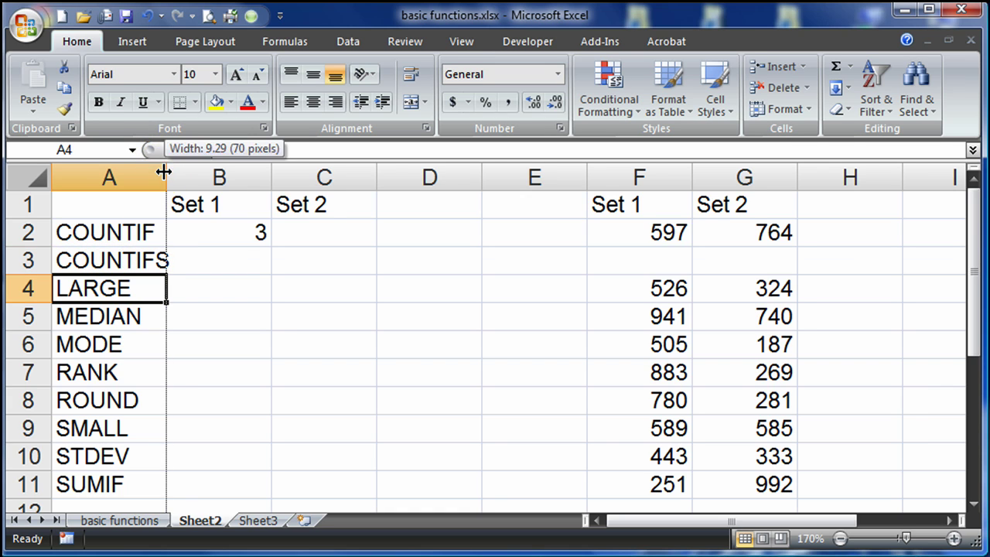
double_click(164, 171)
Fill the new row's gap in the data sets with 350 in F3 and 600 in G3.
left_click(667, 262)
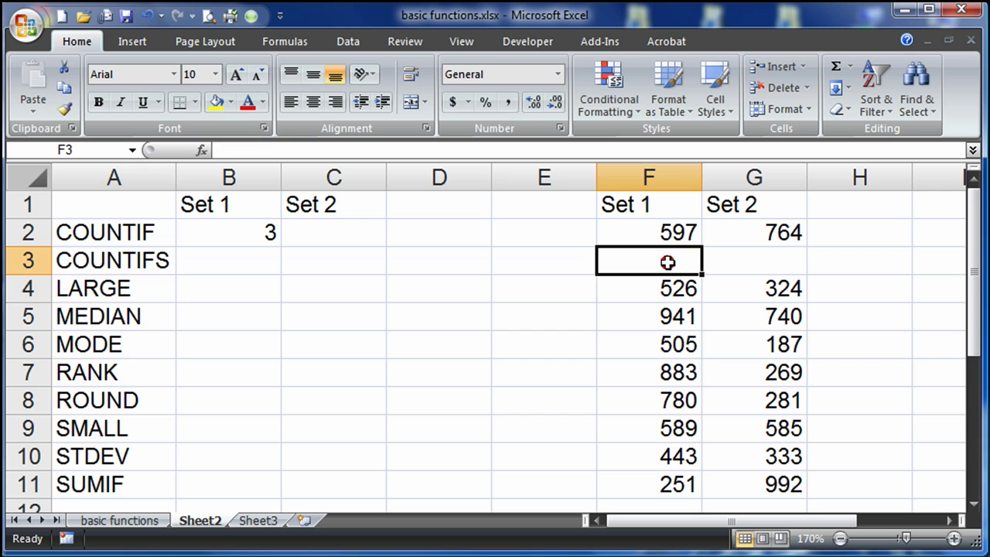
type("350")
key("Tab")
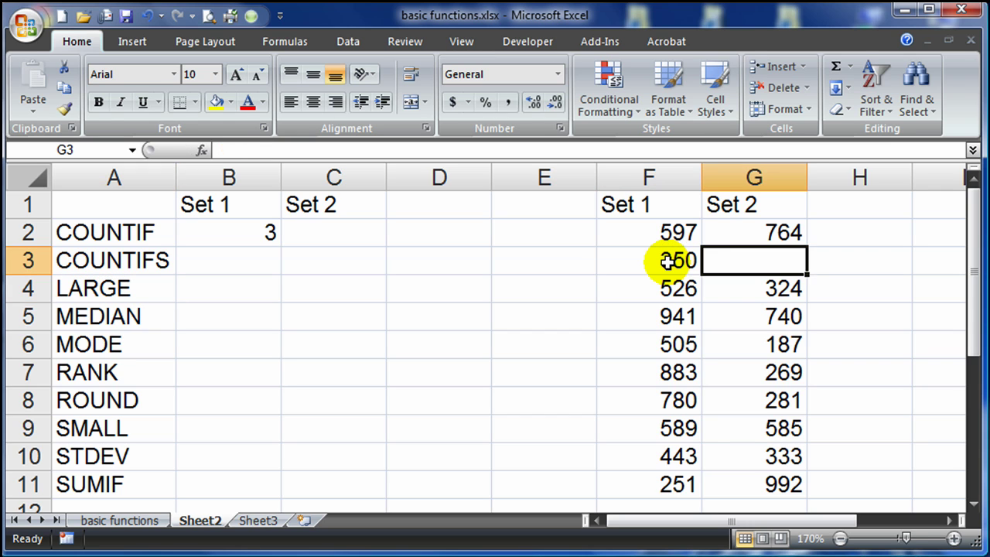
type("600")
key("Down")
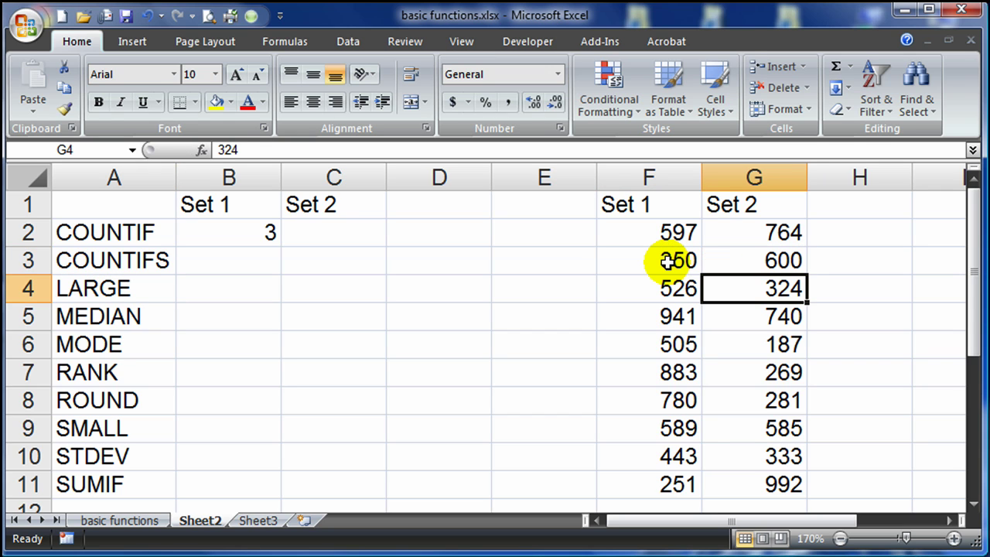
Change the Set 1 value in F3 to 800.
left_click(677, 354)
left_click(671, 260)
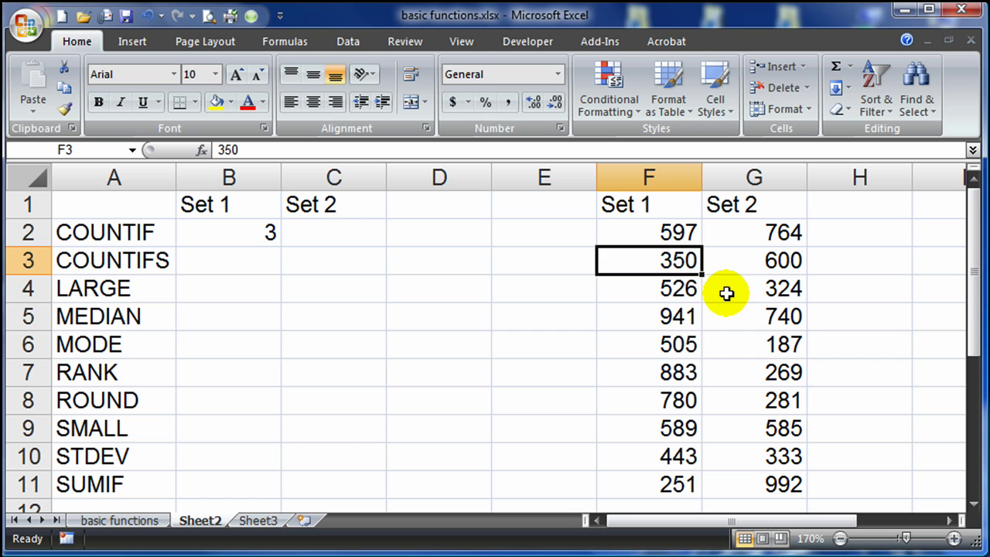
type("800")
key("Return")
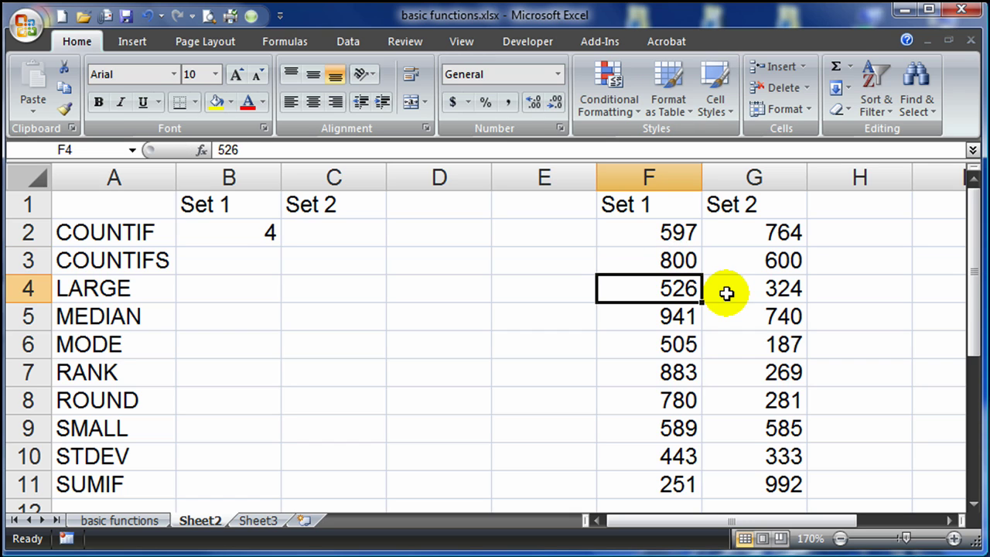
Start a COUNTIFS formula in B3 with F2:F11 as the first criteria range and ">700" as its criterion.
left_click(256, 263)
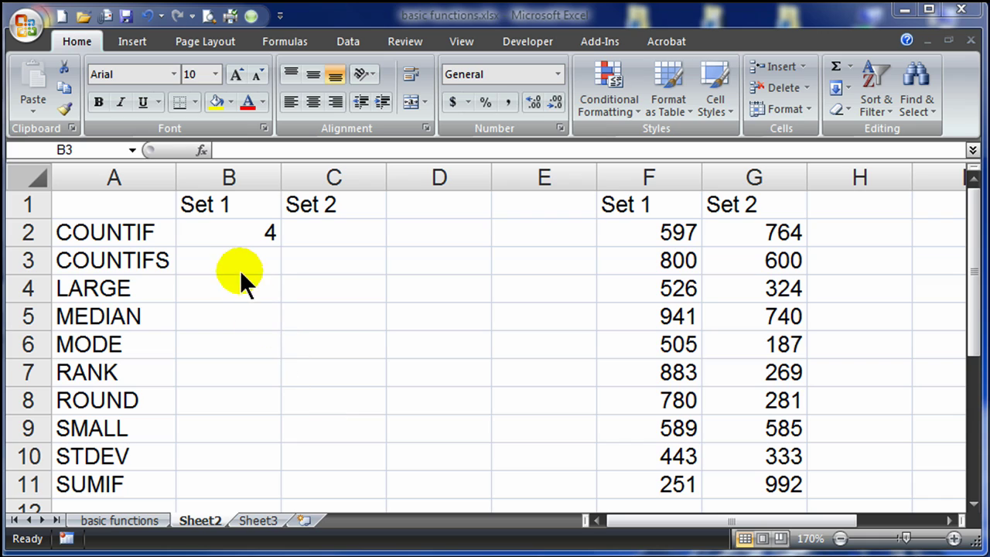
left_click(233, 259)
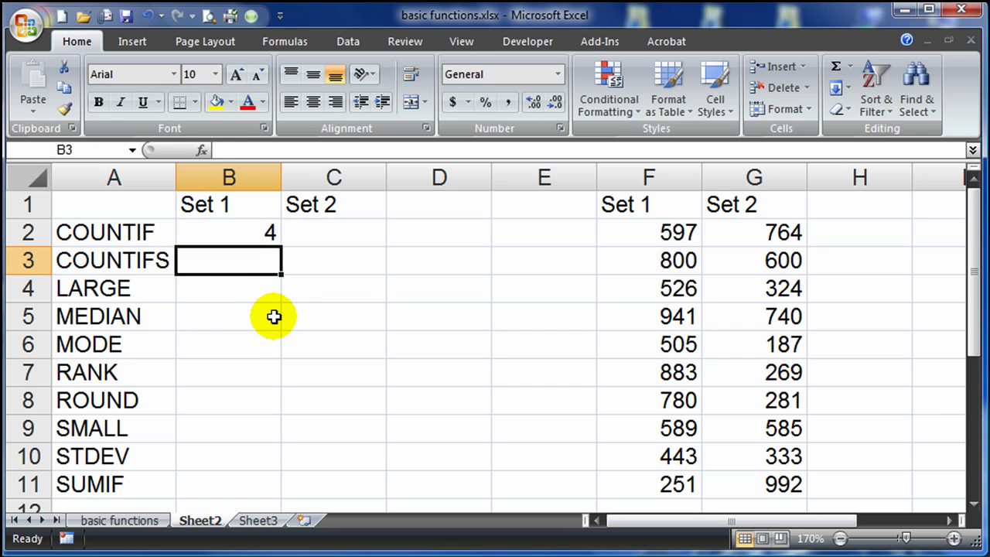
type("=count")
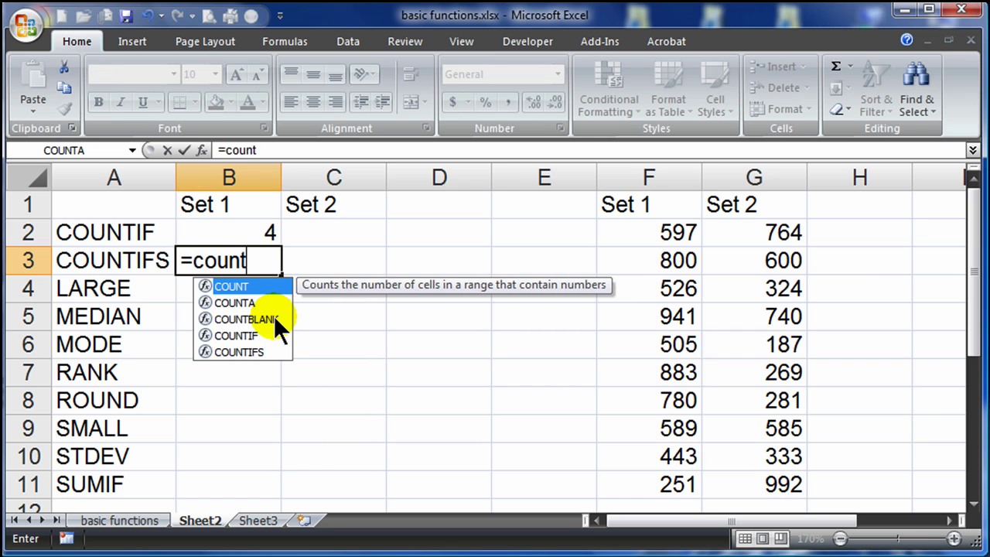
key("Down")
key("Down")
key("Down")
key("Down")
key("Tab")
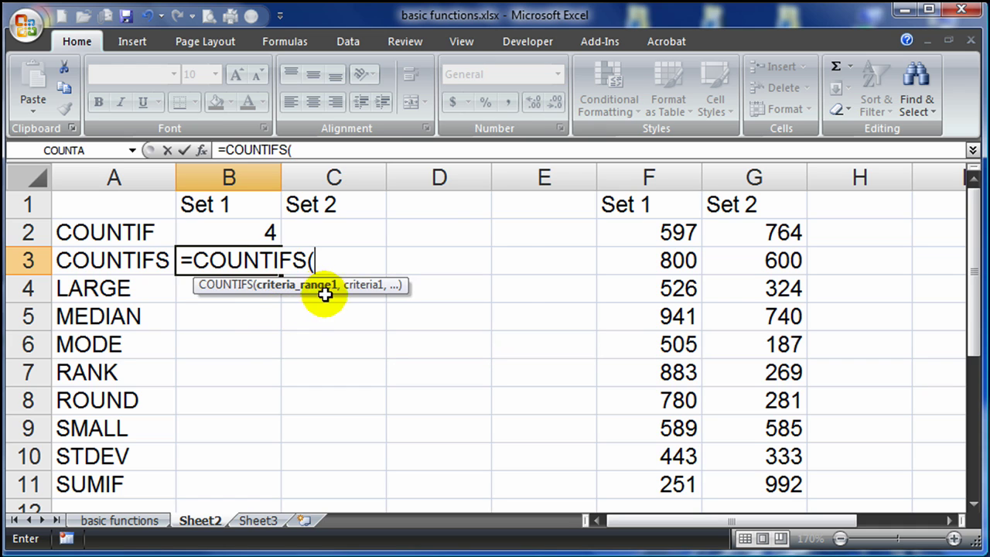
left_click_drag(666, 232, 652, 469)
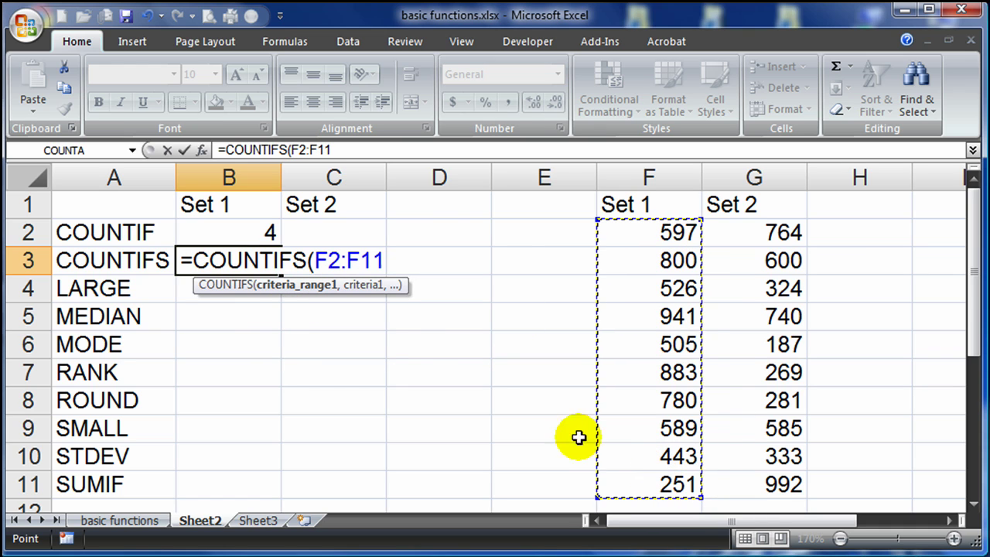
type(",")
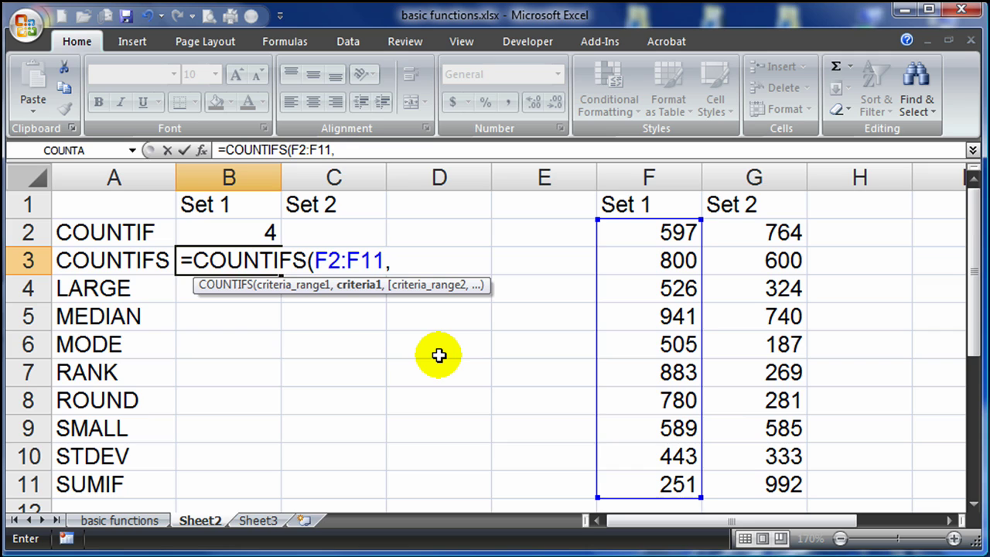
type("\">700\"")
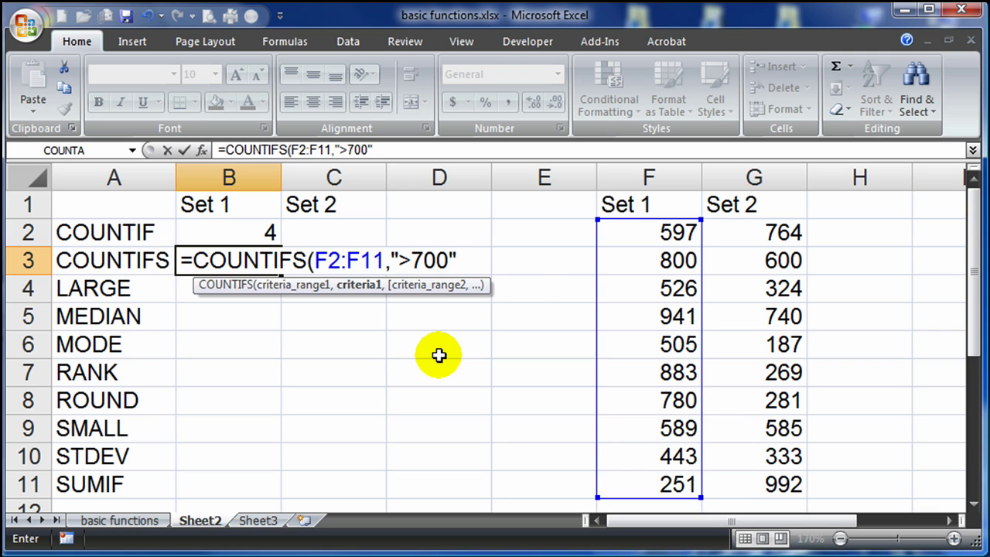
Complete the COUNTIFS formula in B3 with G2:G11 as the second criteria range and "<700" as its criterion.
type(",")
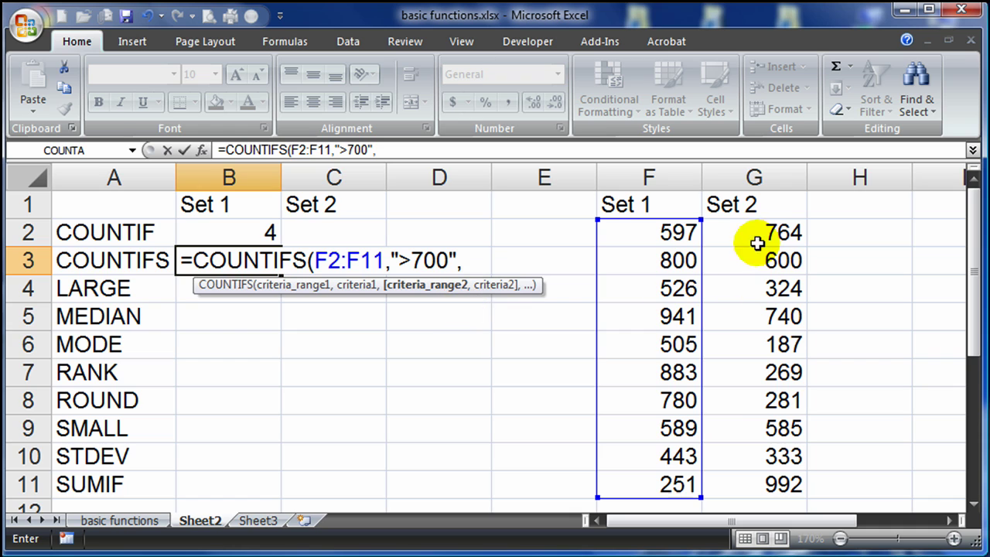
left_click_drag(758, 236, 749, 484)
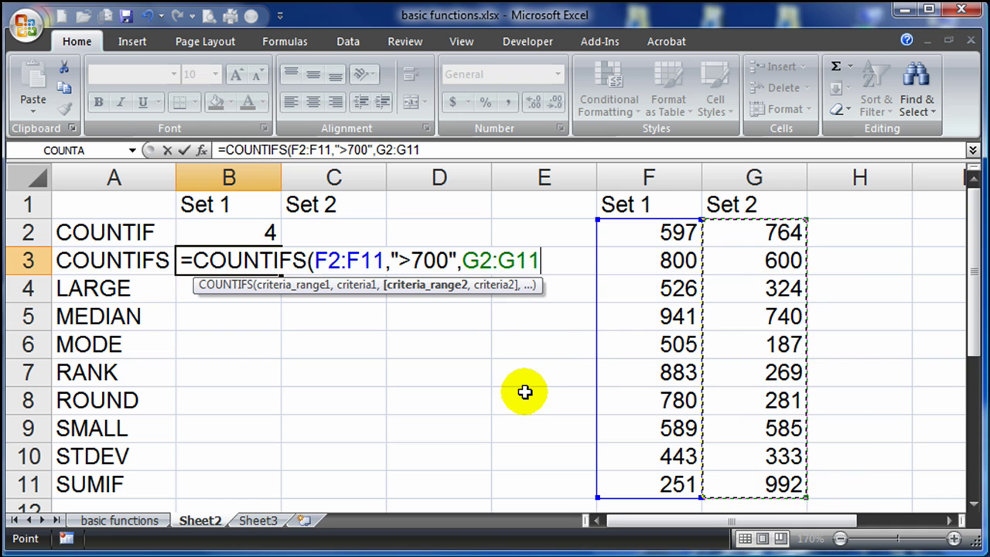
type(",\"<")
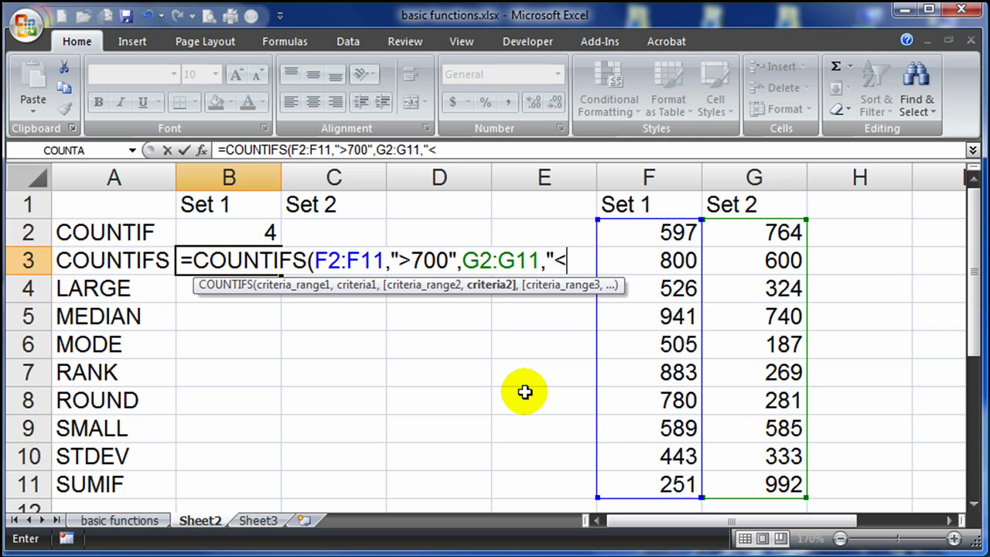
type("700")
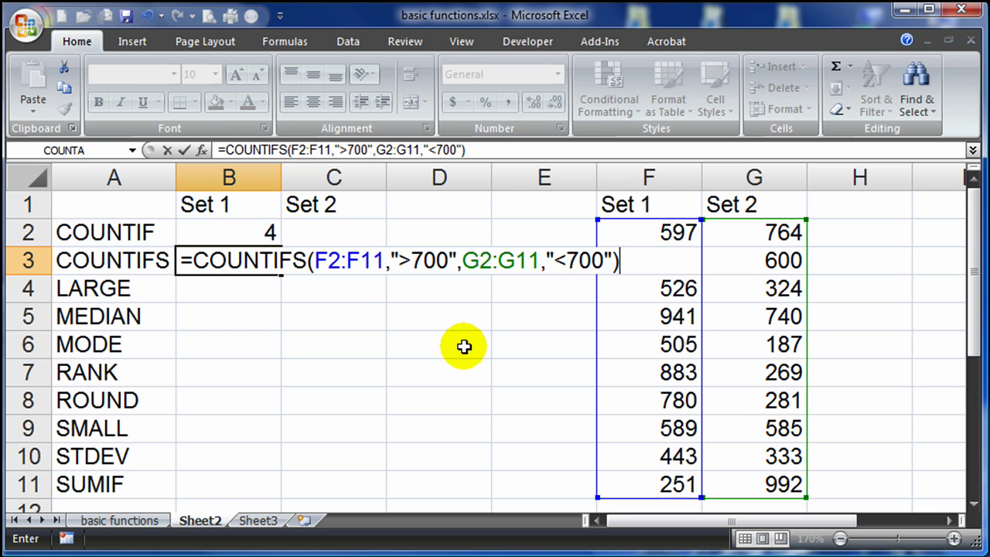
key("Return")
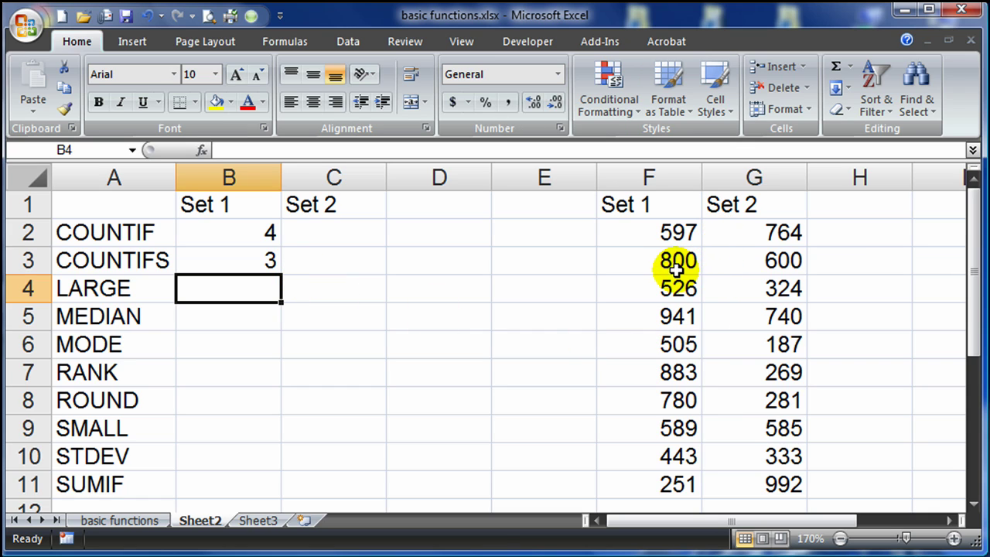
Colour the number pairs in F3:G3, F7:G7 and F8:G8 red, since they meet both COUNTIFS criteria.
left_click_drag(663, 264, 731, 261)
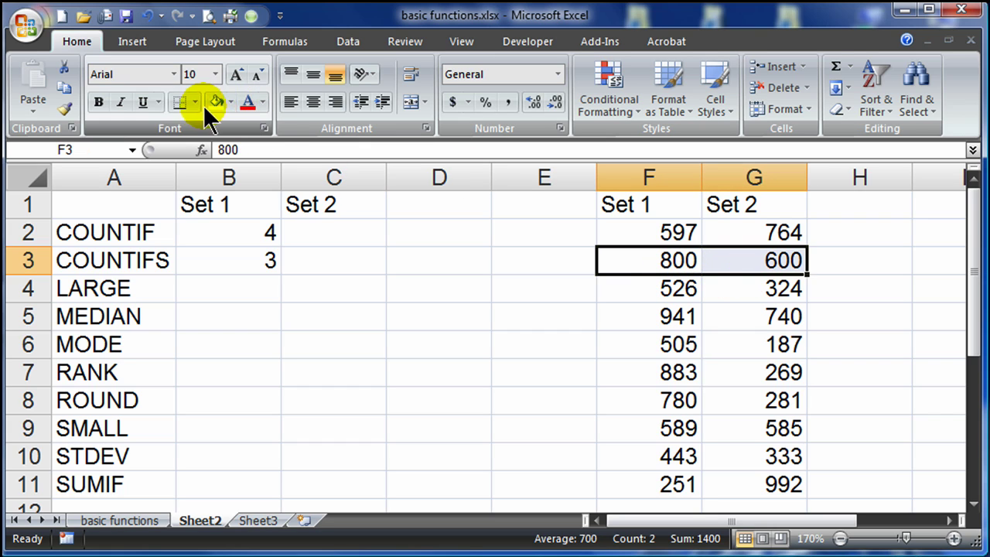
left_click(247, 103)
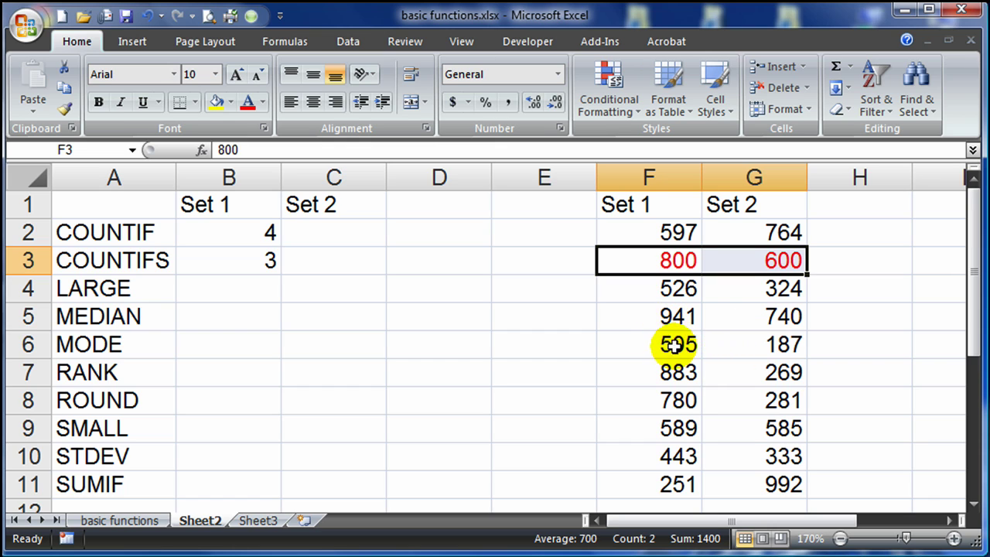
left_click(663, 316)
left_click_drag(665, 317, 739, 318)
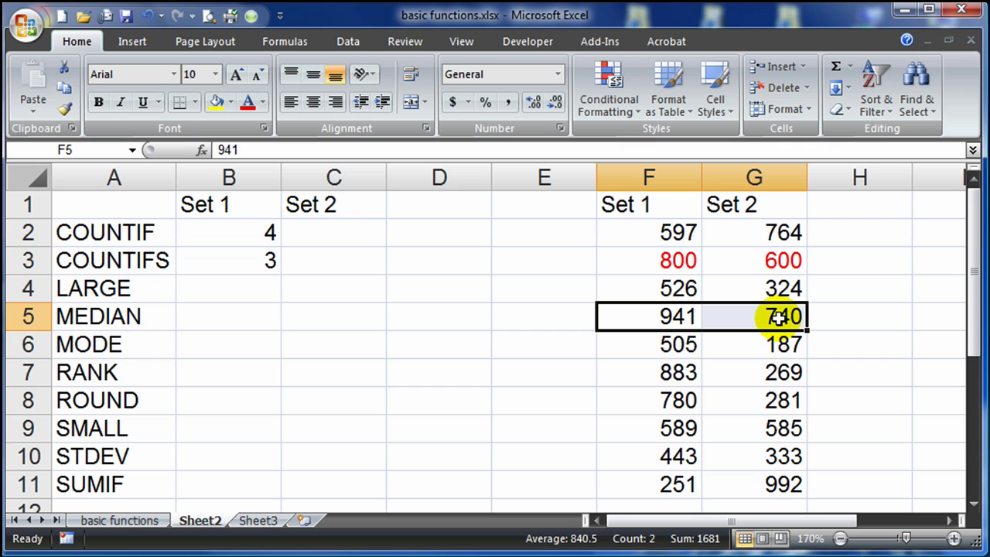
left_click_drag(676, 372, 754, 372)
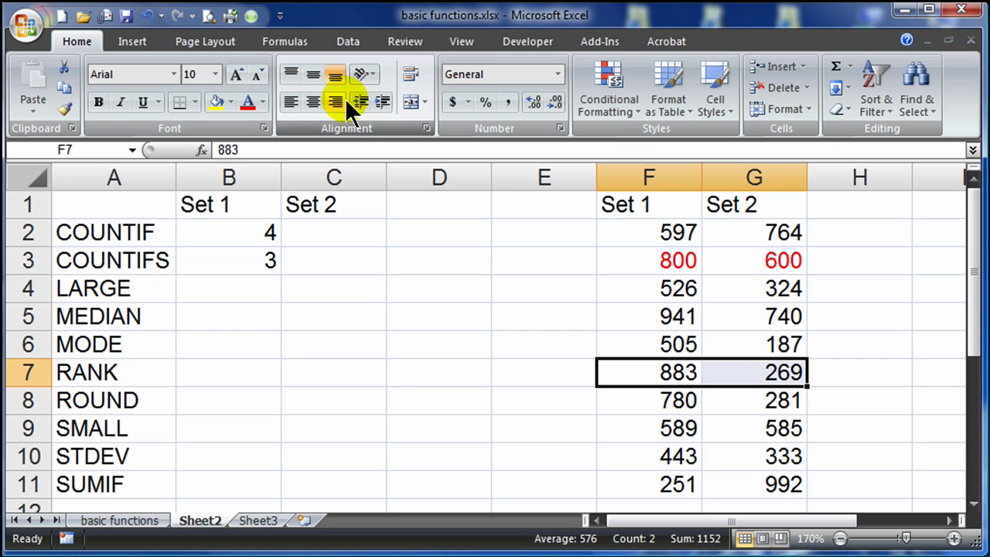
left_click(248, 102)
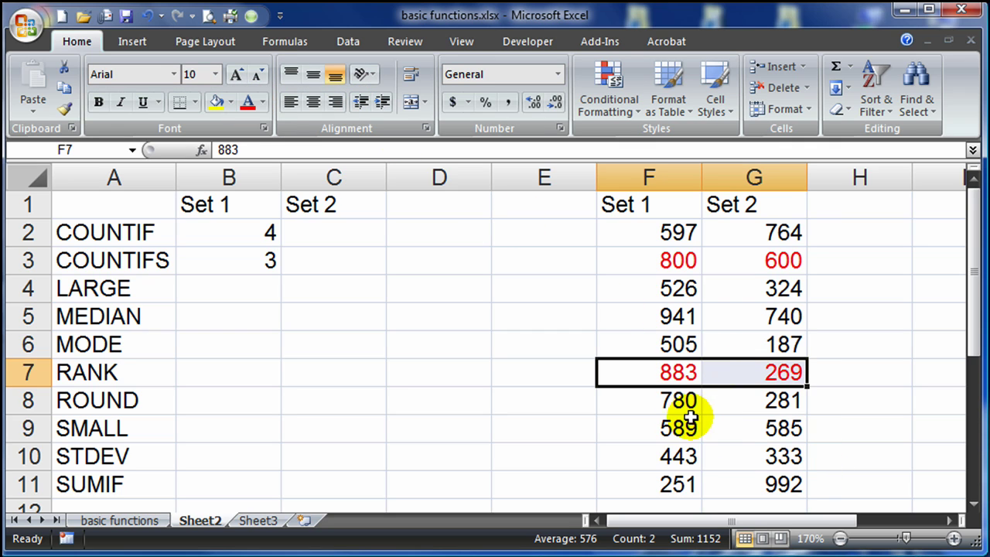
left_click_drag(679, 404, 733, 404)
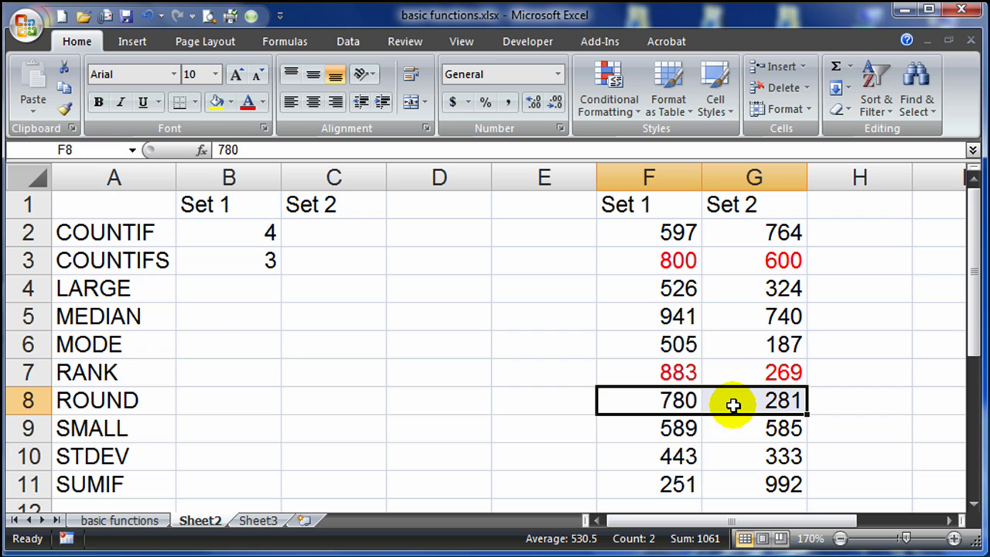
left_click(248, 103)
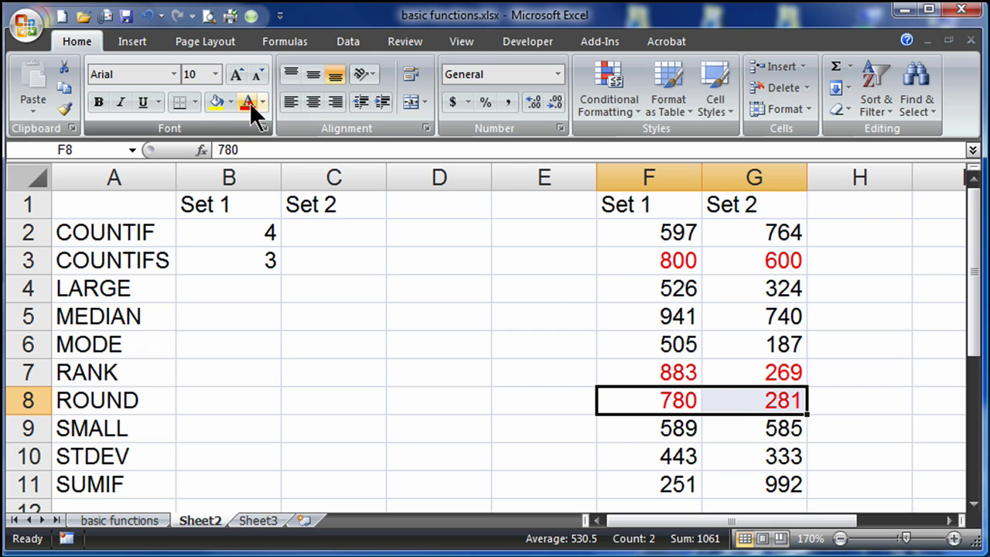
left_click(568, 447)
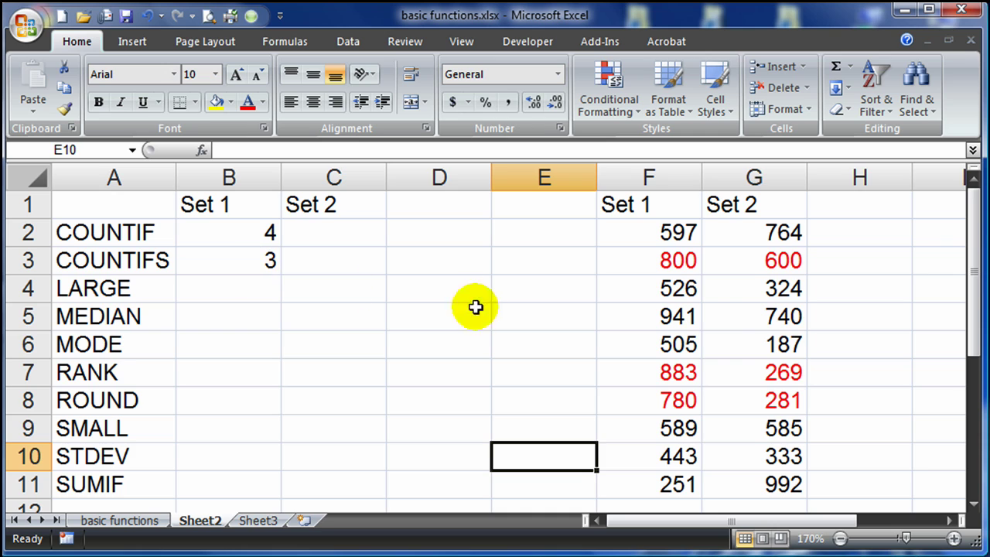
Set the Set 2 value in G5 to 640 and check the row 5 pair against the COUNTIFS formula in B3.
left_click(767, 319)
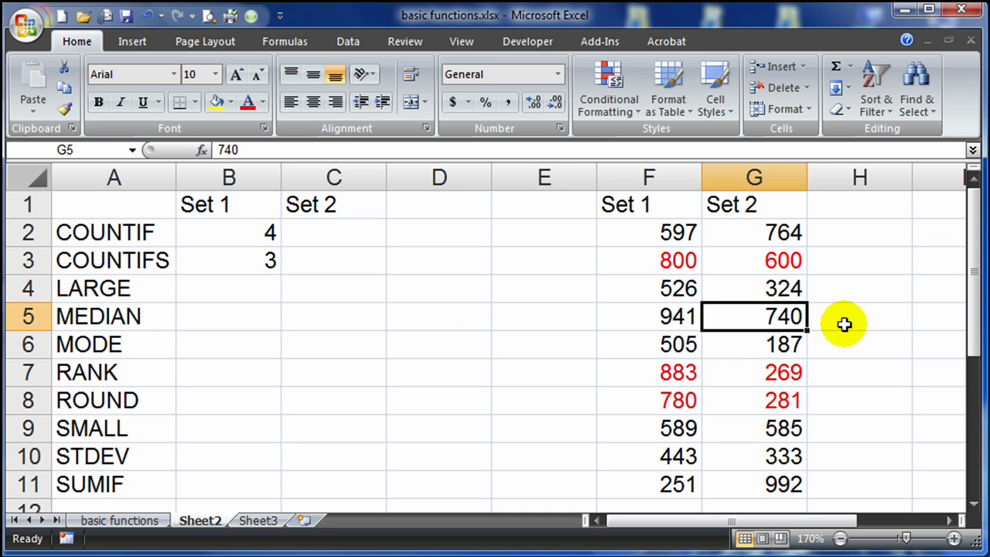
type("640")
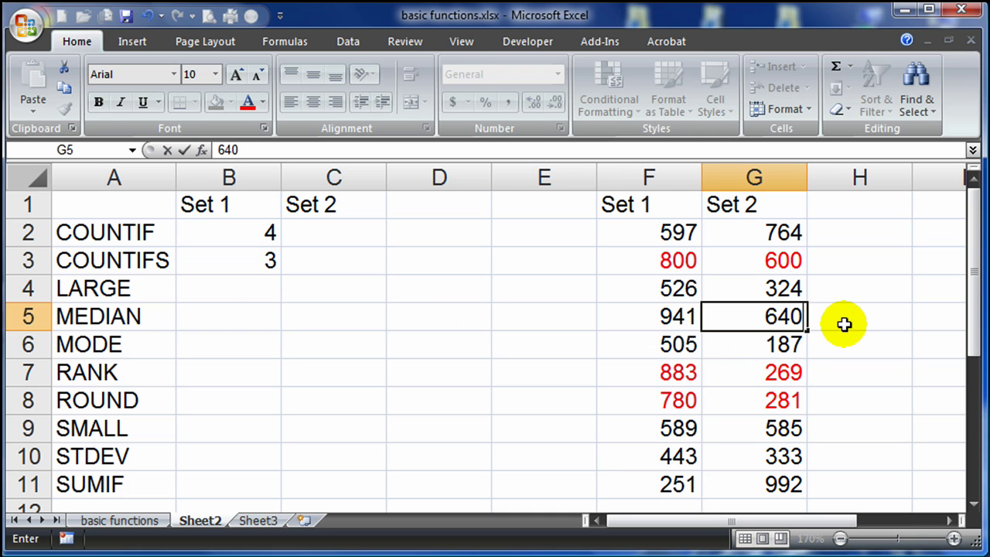
key("Return")
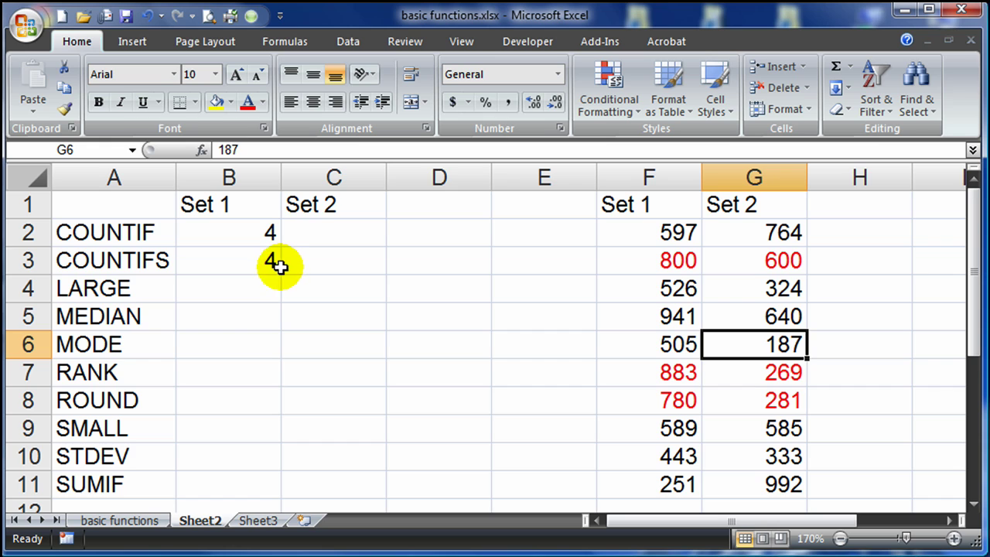
left_click_drag(676, 317, 751, 318)
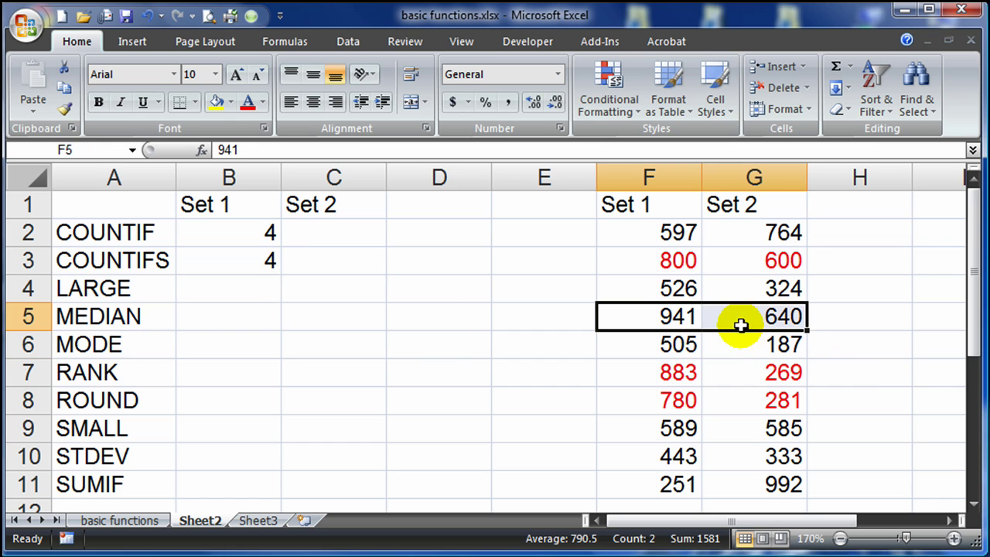
double_click(227, 256)
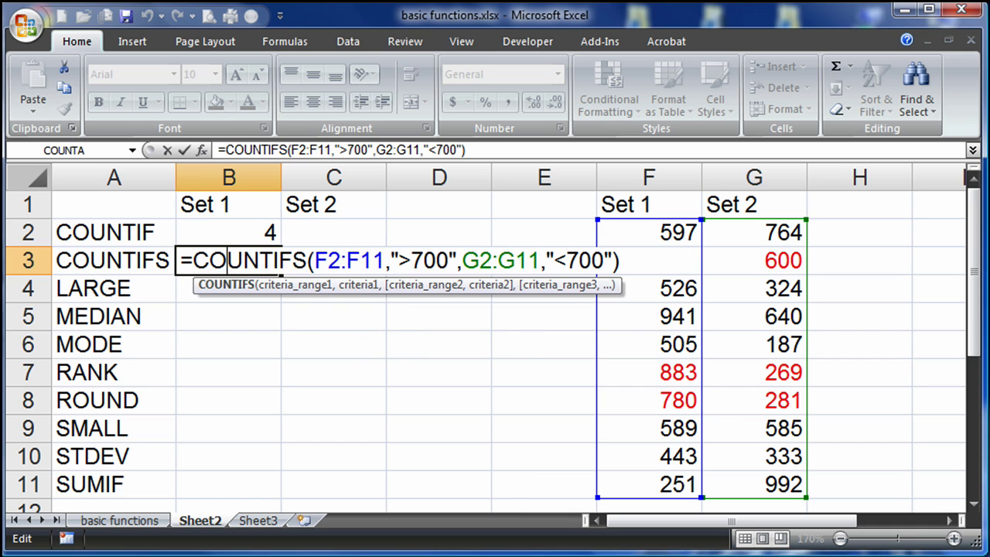
left_click(439, 385)
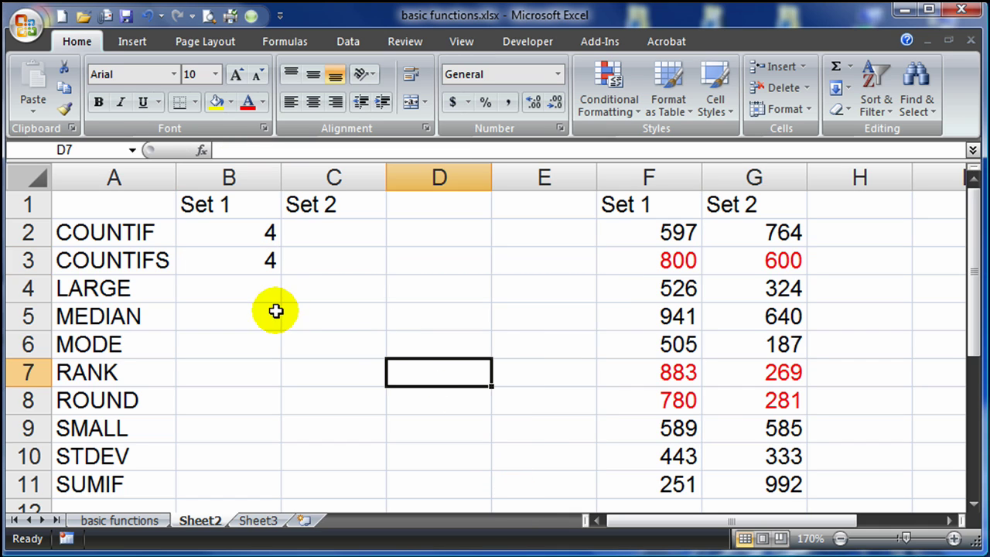
Enter a LARGE formula in B4 that returns the largest value of Set 1 in F2:F11, with k set to 1.
left_click(229, 291)
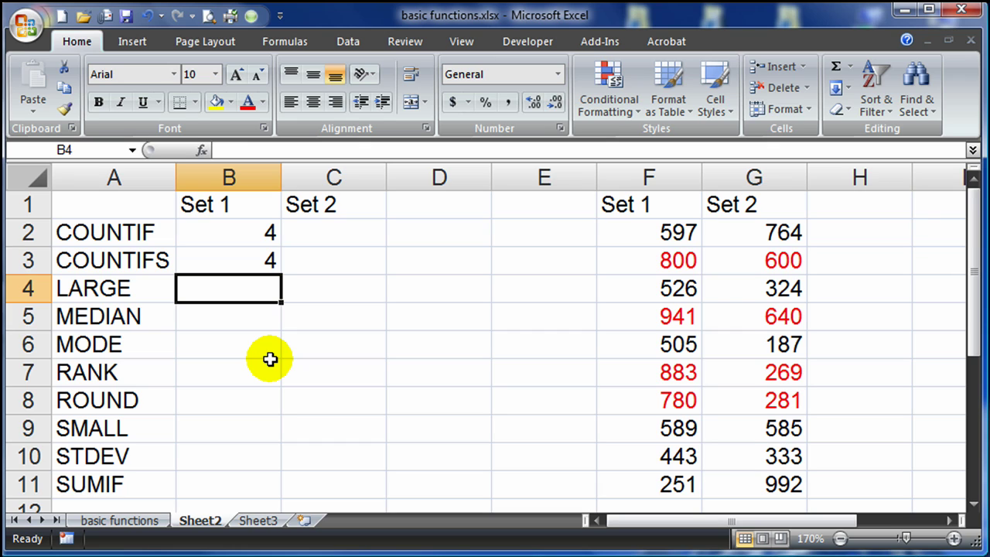
type("=lar")
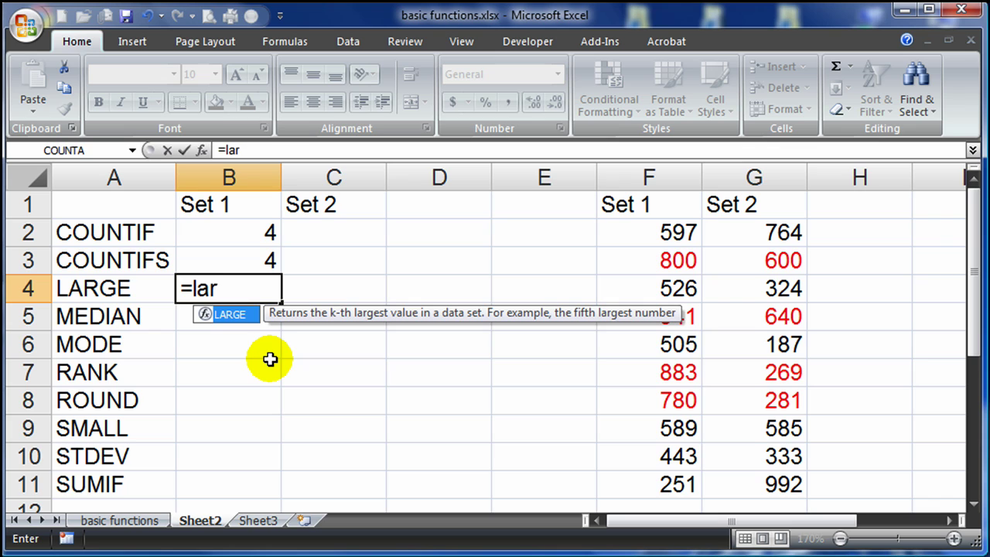
key("Tab")
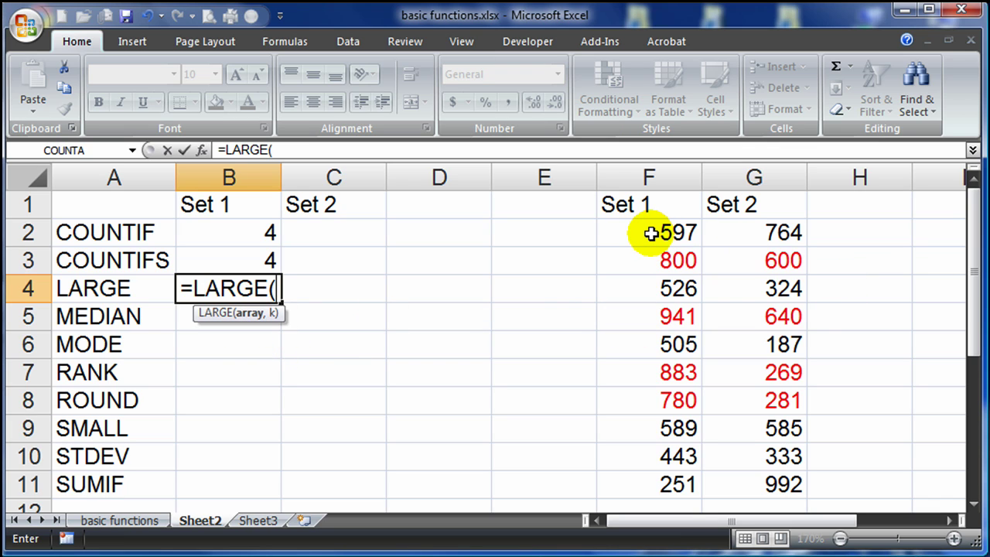
left_click_drag(652, 234, 642, 484)
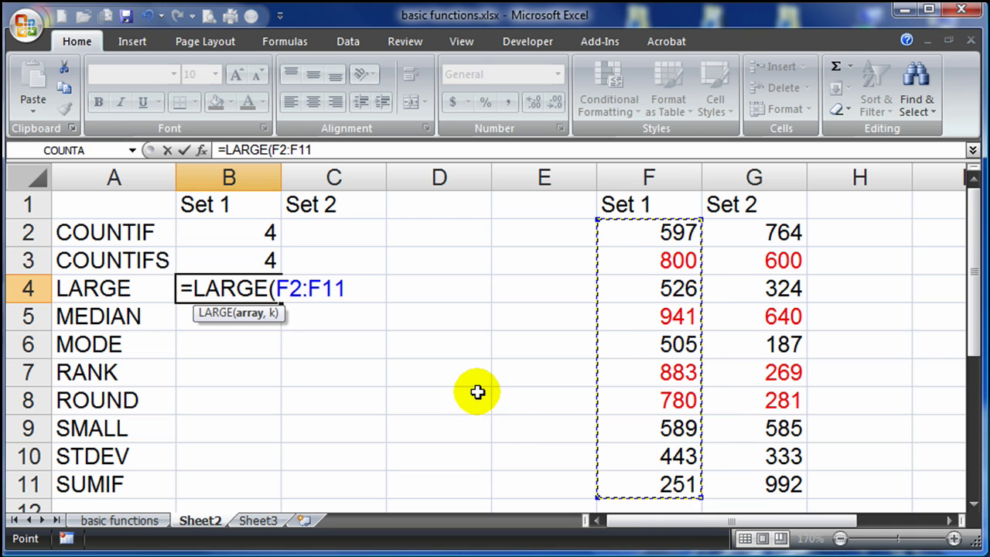
type(",")
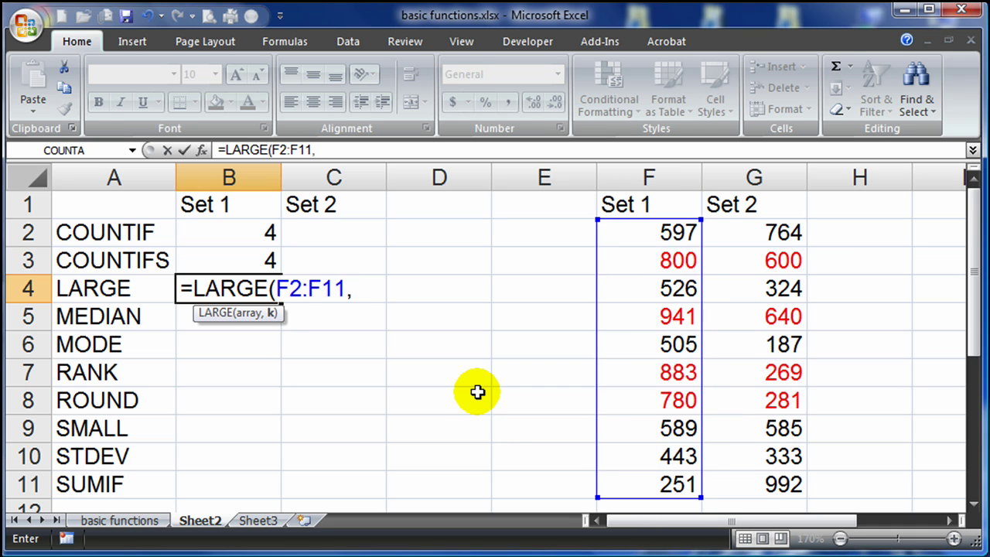
type("1)")
key("Return")
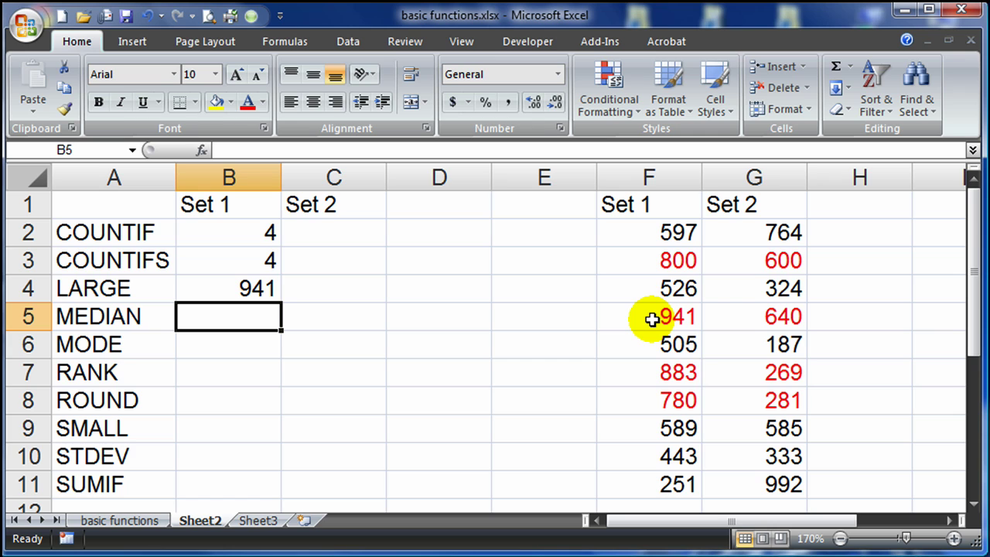
Change the k argument of the LARGE formula in B4 to 2 to return the second-largest value.
double_click(250, 288)
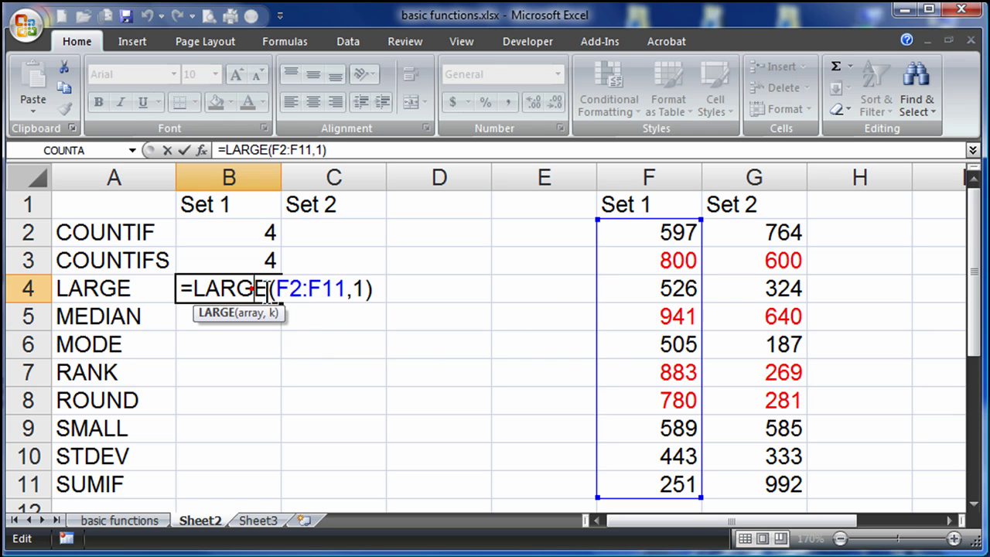
double_click(357, 289)
type("2")
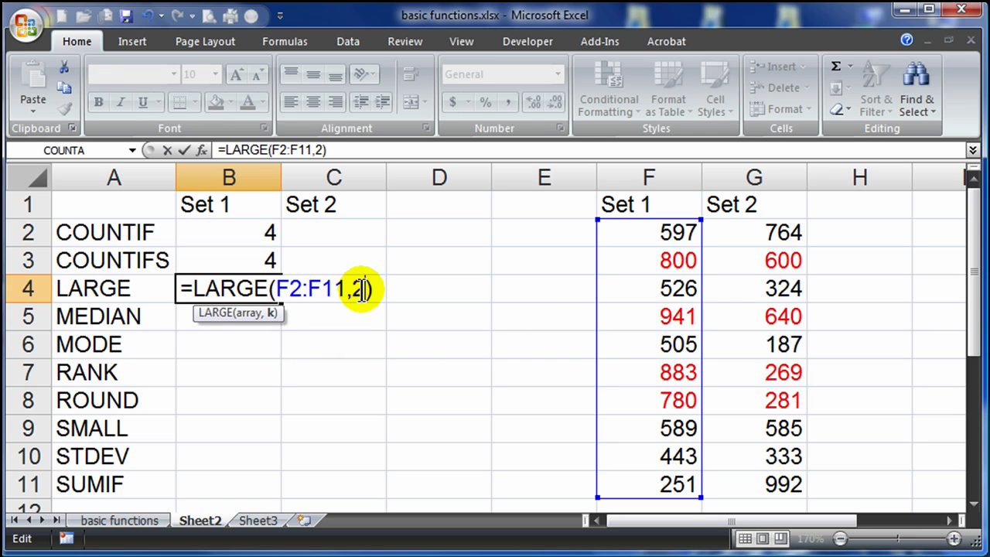
key("Return")
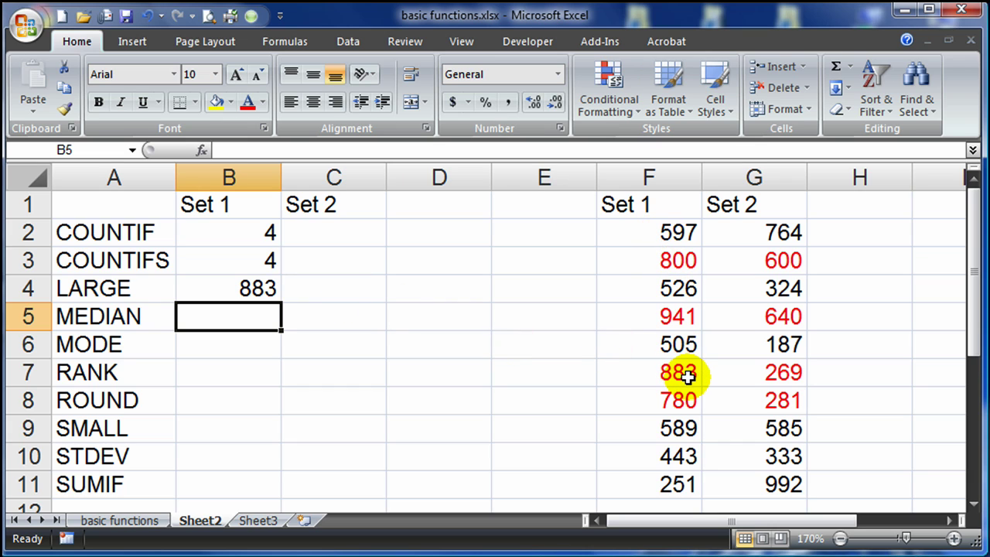
Enter a MEDIAN formula in B5 that returns the median of Set 1 in F2:F11.
left_click(267, 373)
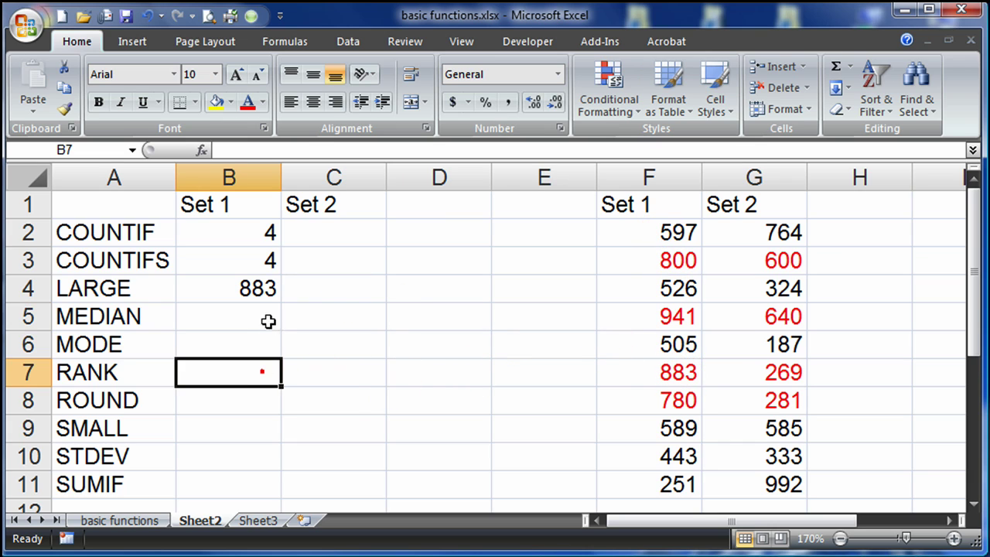
left_click(258, 294)
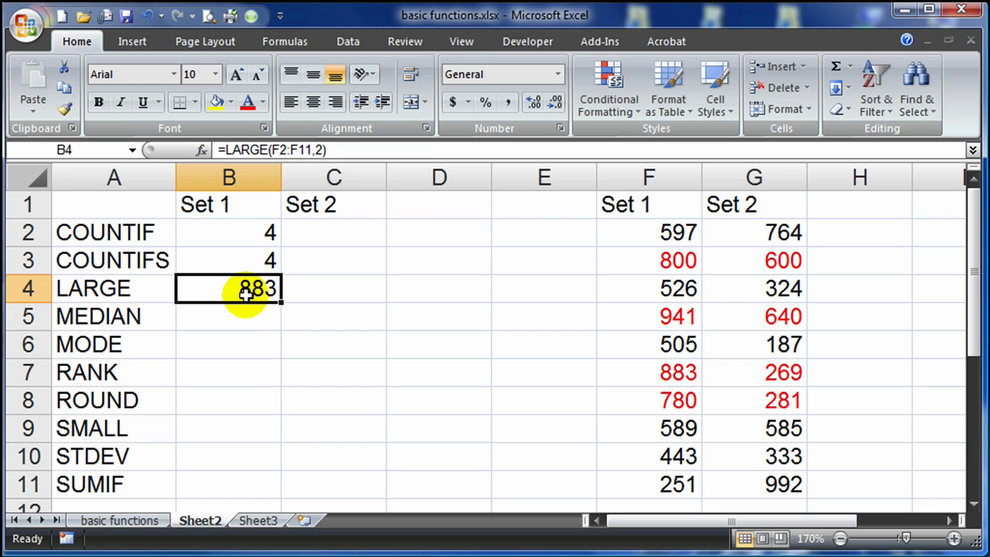
left_click(239, 322)
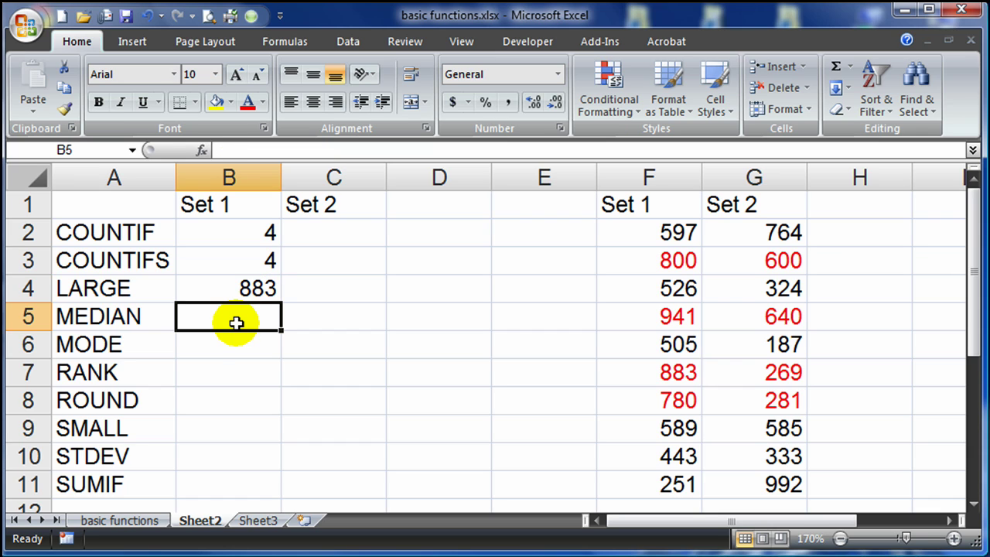
type("=me")
key("Tab")
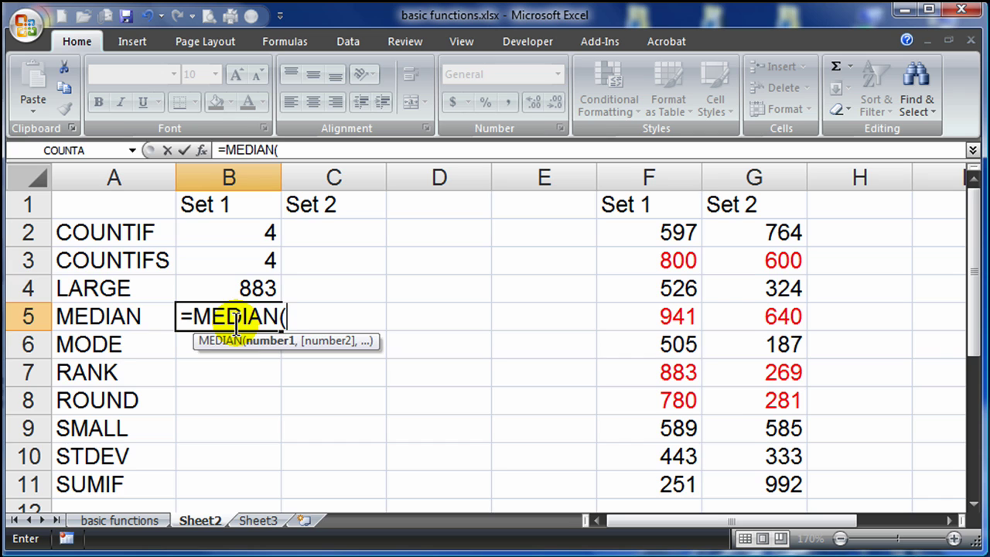
left_click_drag(654, 230, 670, 481)
type(")")
key("Return")
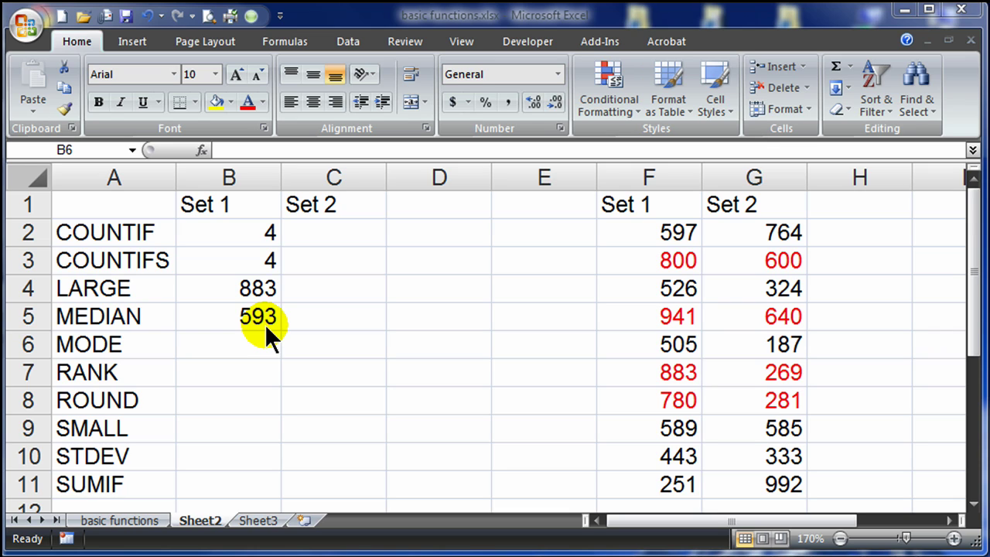
Insert a new row above the MODE row and label its cell A6 AVERAGE.
right_click(29, 344)
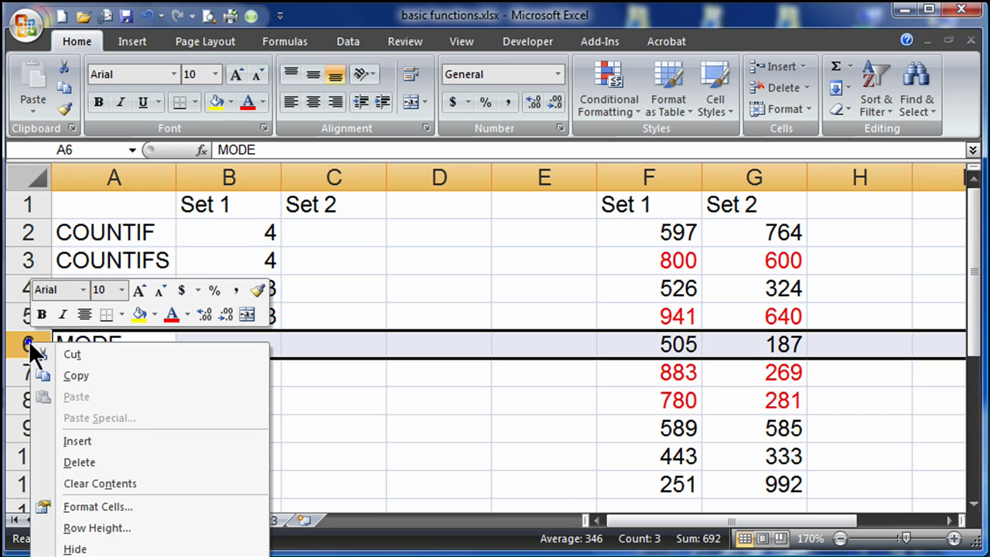
left_click(101, 441)
type("AVERAGE")
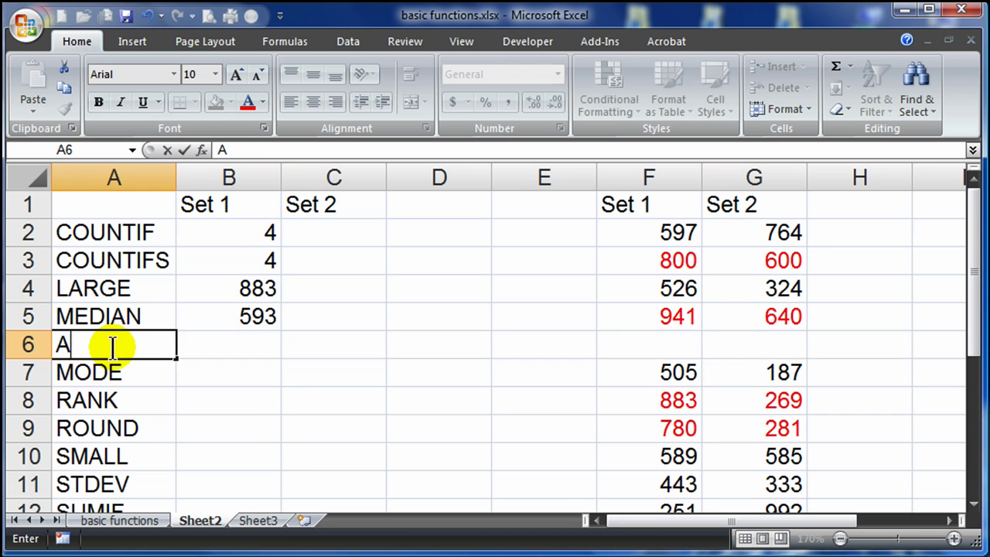
key("Tab")
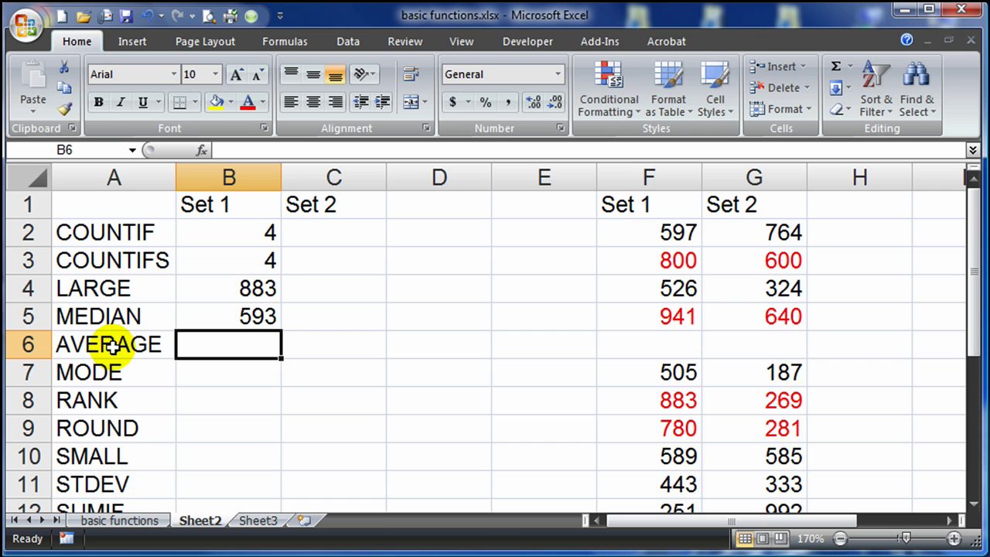
Enter an AVERAGE formula in B6 that covers the Set 1 range F2:F12.
type("=aver")
key("Tab")
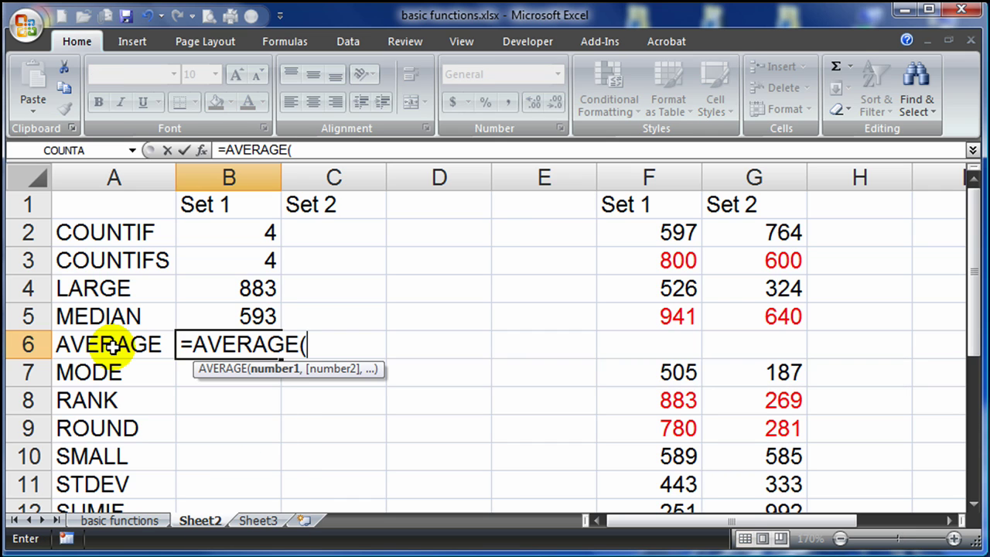
left_click_drag(659, 237, 678, 464)
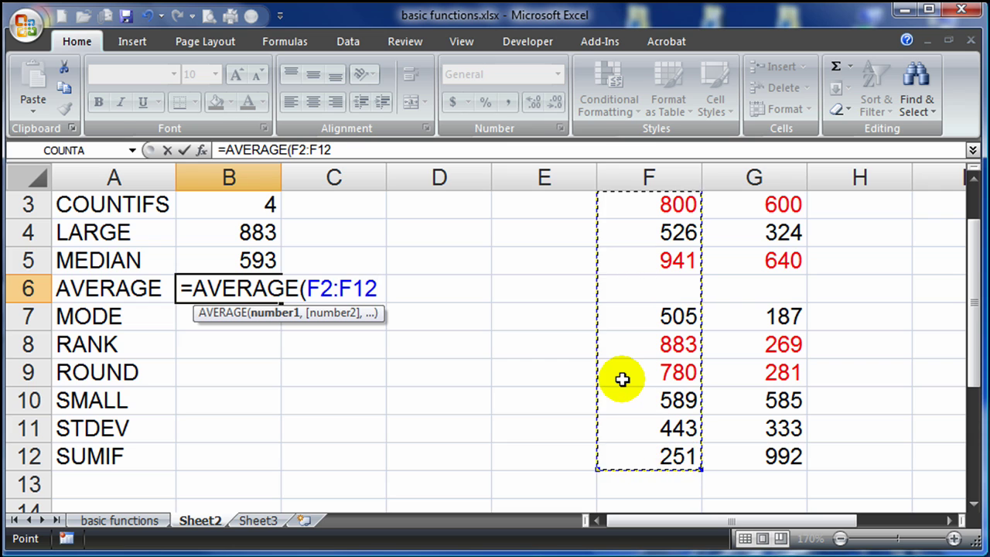
type(")")
key("Return")
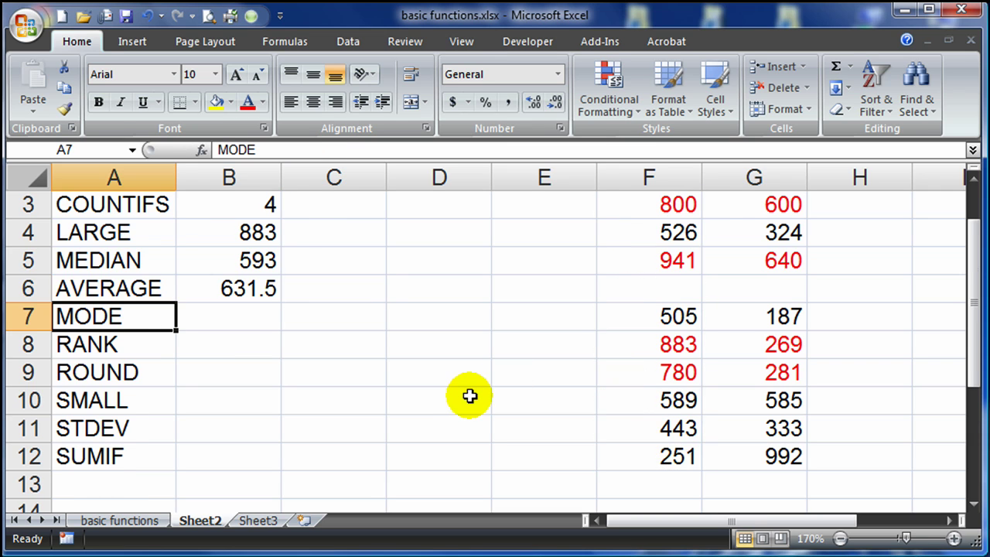
Fill the blank data cells in row 6 with 500 for Set 1 and 300 for Set 2.
scroll(470, 396, "up", 1)
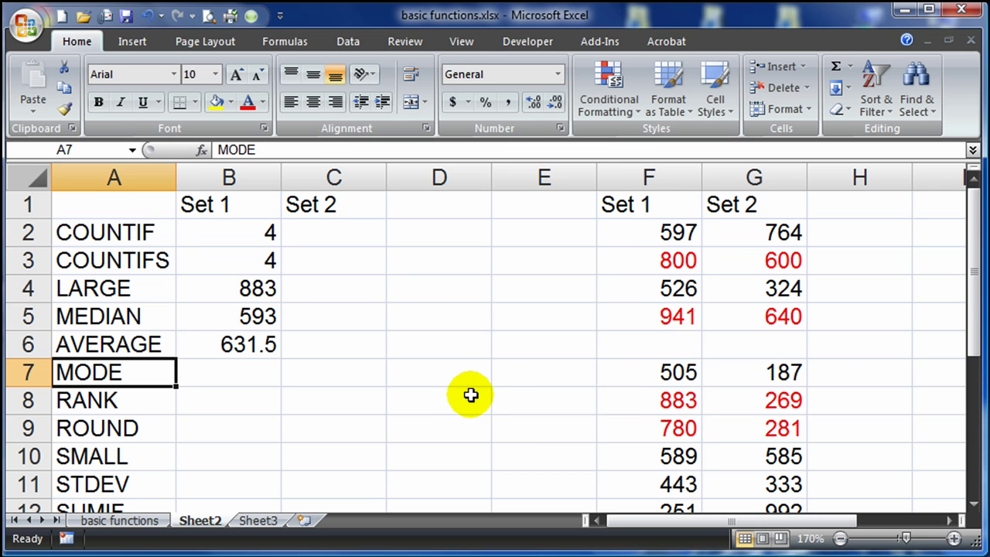
left_click(644, 341)
type("500")
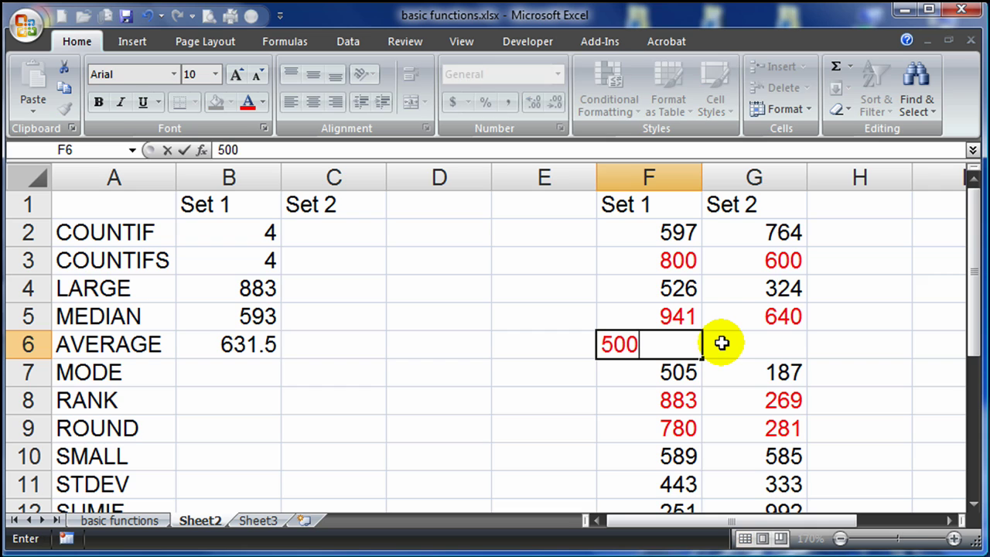
left_click(721, 343)
type("300")
key("Return")
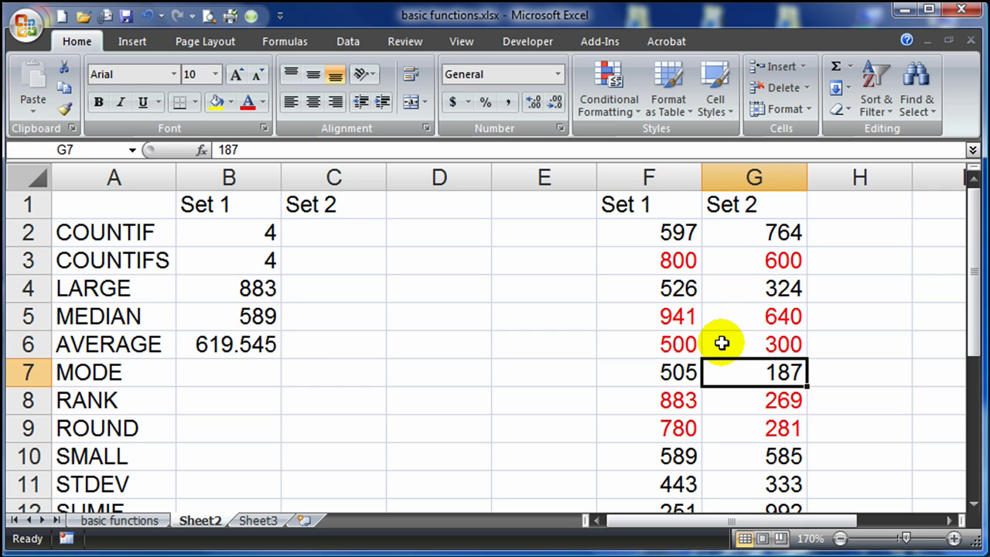
Change the font colour of the number pair in F6:G6 to black.
left_click_drag(673, 347, 749, 352)
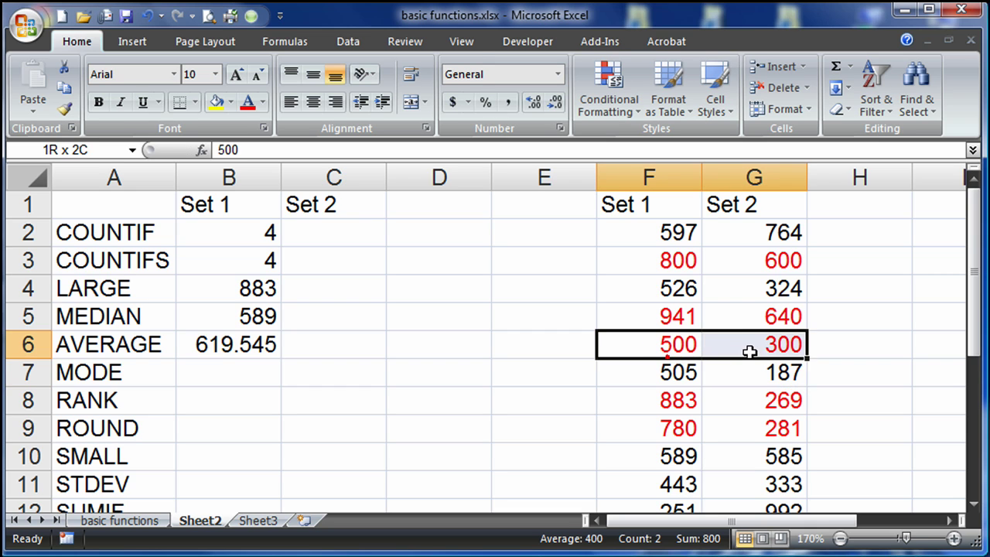
left_click(262, 102)
left_click(258, 127)
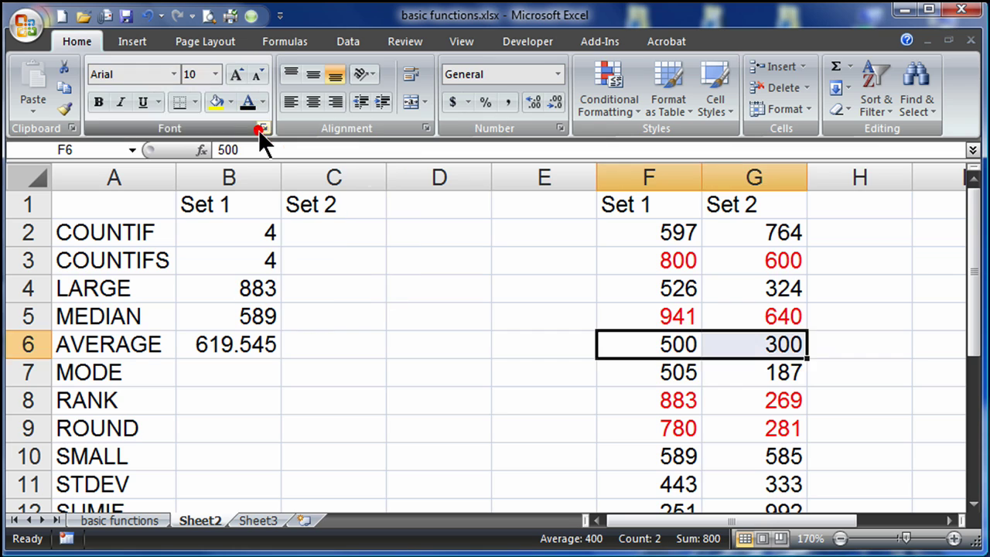
left_click(476, 422)
left_click(316, 419)
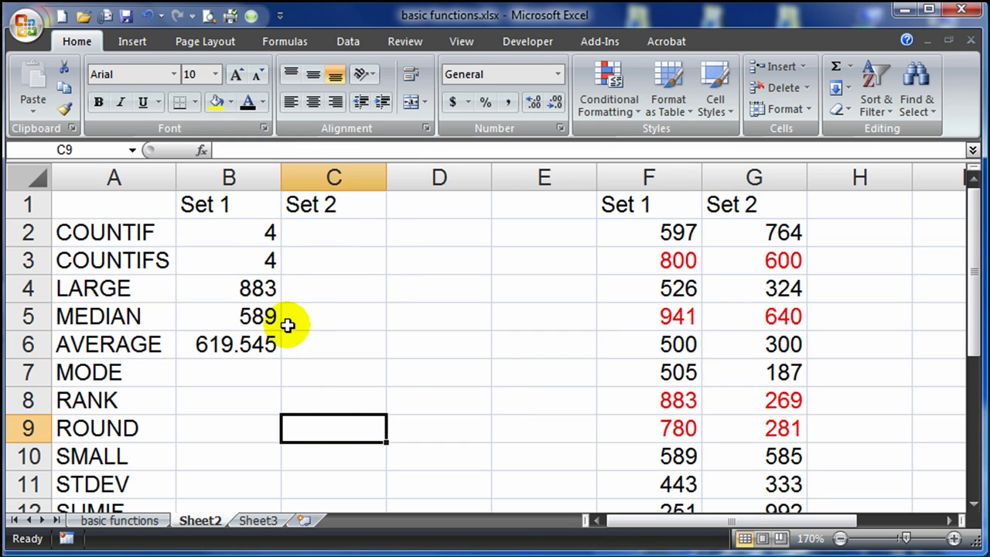
Reduce the displayed decimals of the AVERAGE result in B6 to zero.
left_click(265, 354)
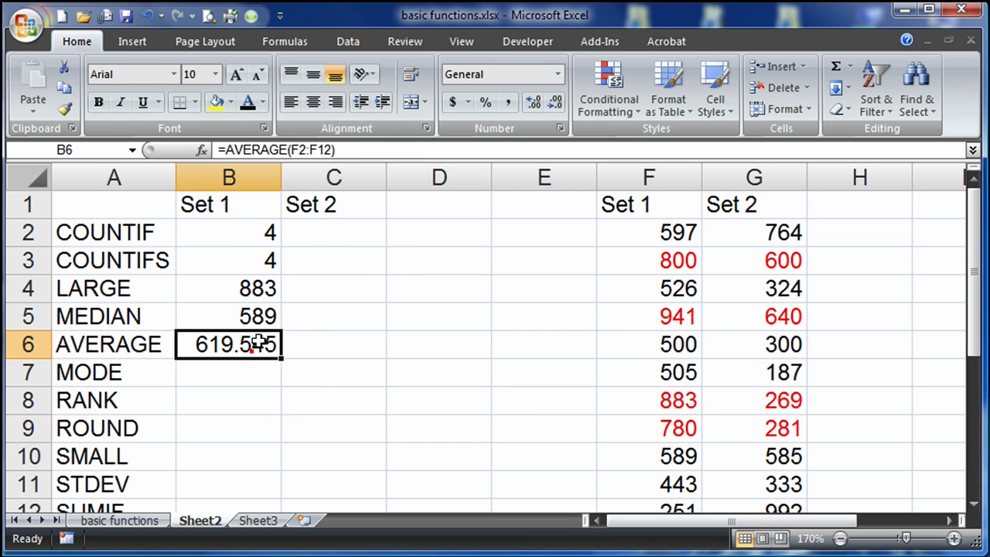
left_click(554, 103)
left_click(554, 102)
left_click(553, 103)
left_click(292, 404)
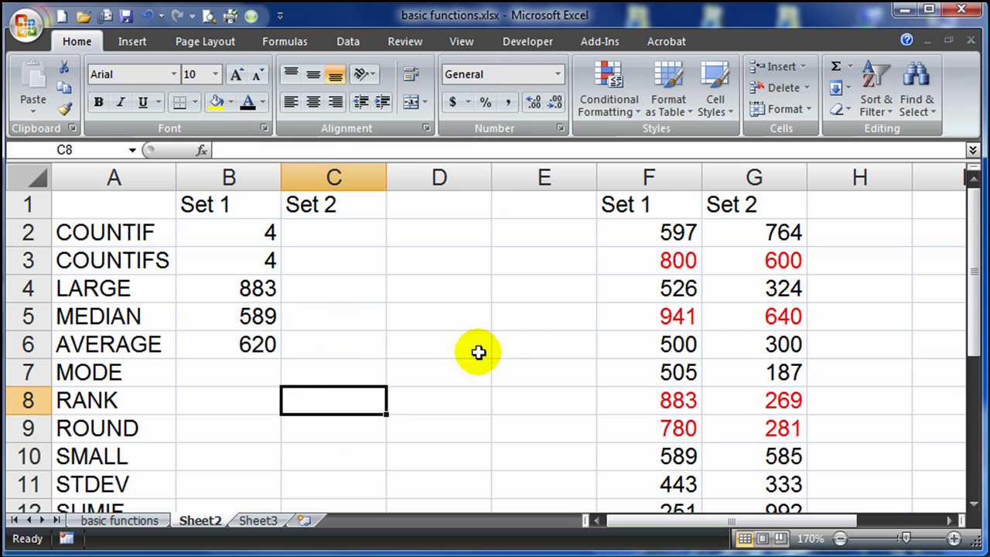
Sort only the Set 1 values in F2:F12 in ascending order, continuing with the current selection and leaving Set 2 unsorted.
left_click(973, 503)
left_click_drag(972, 364, 972, 340)
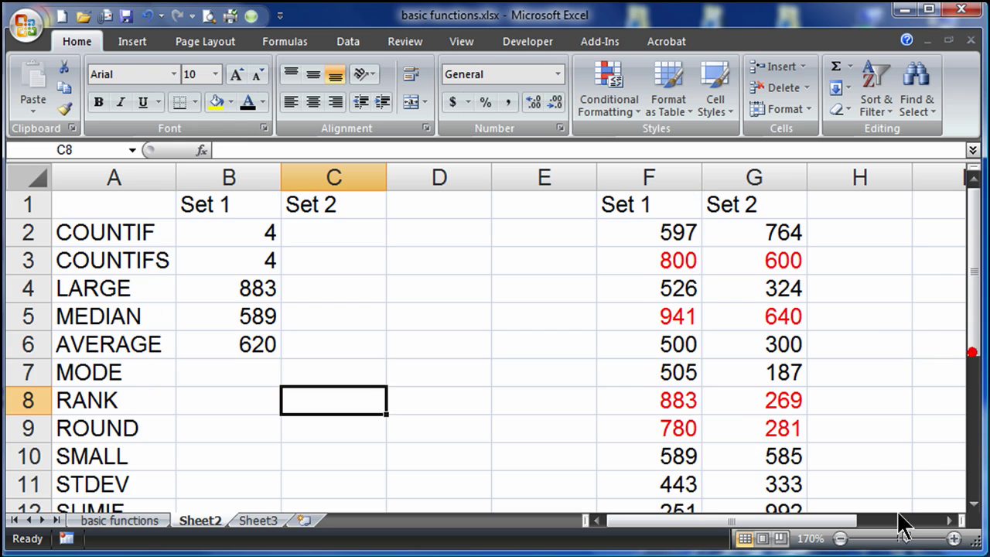
left_click(840, 538)
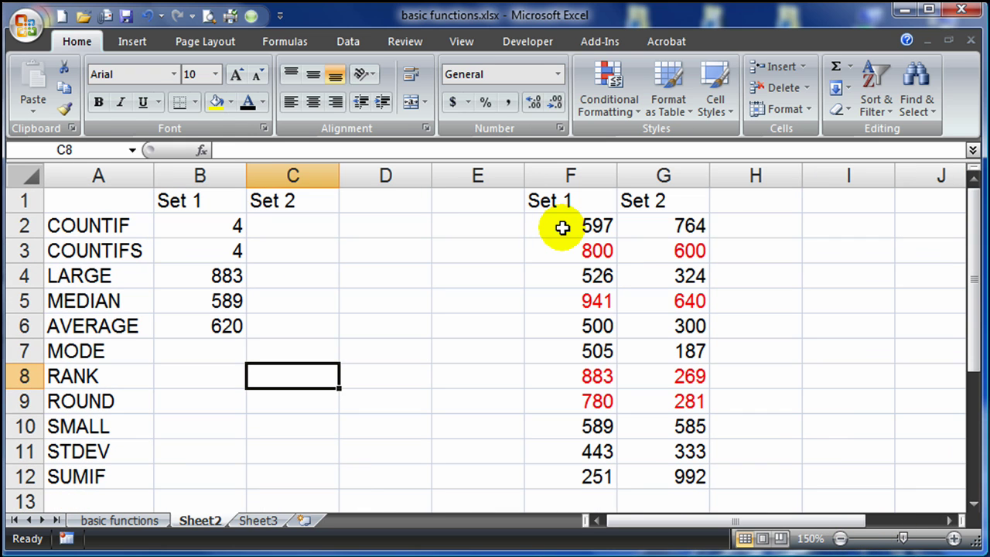
left_click_drag(563, 225, 585, 475)
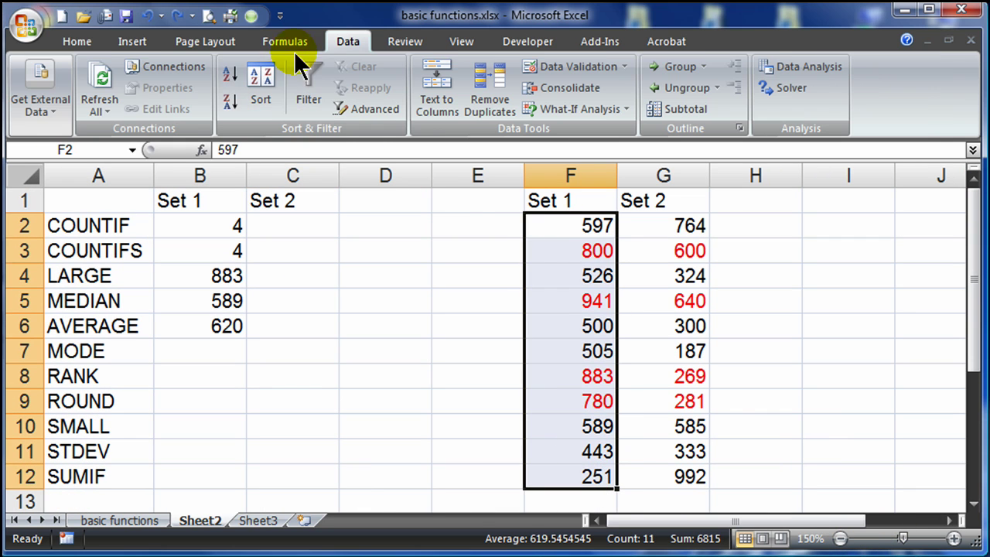
left_click(348, 41)
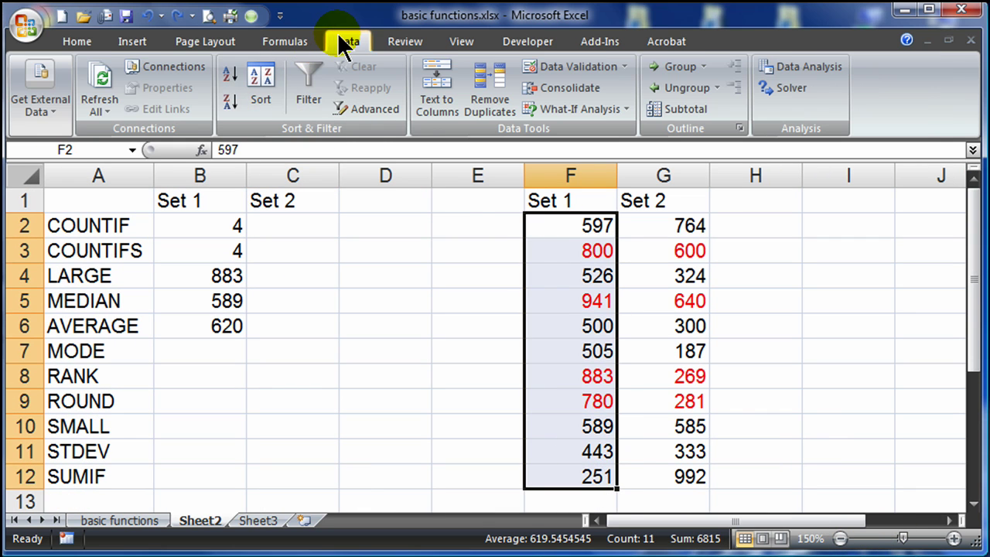
left_click(230, 78)
left_click_drag(629, 152, 303, 216)
left_click(171, 322)
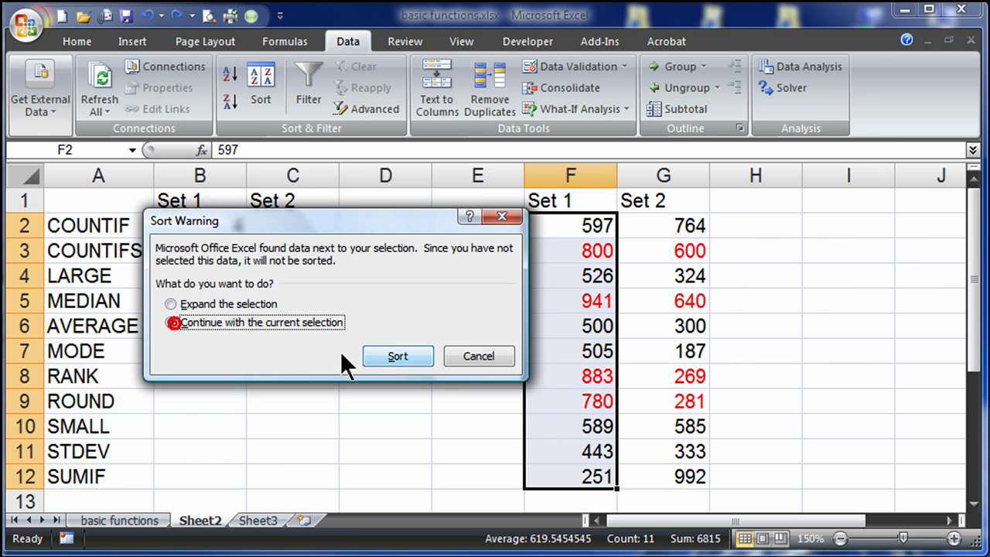
left_click(409, 355)
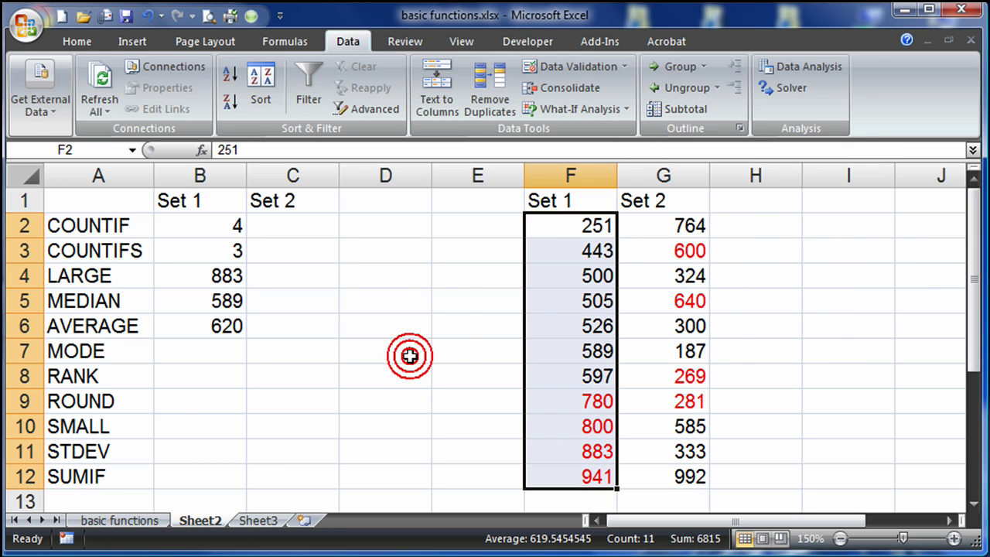
Locate the middle value of the sorted Set 1, and set F12 to 3000 to compare the effect on median and average.
left_click(535, 371)
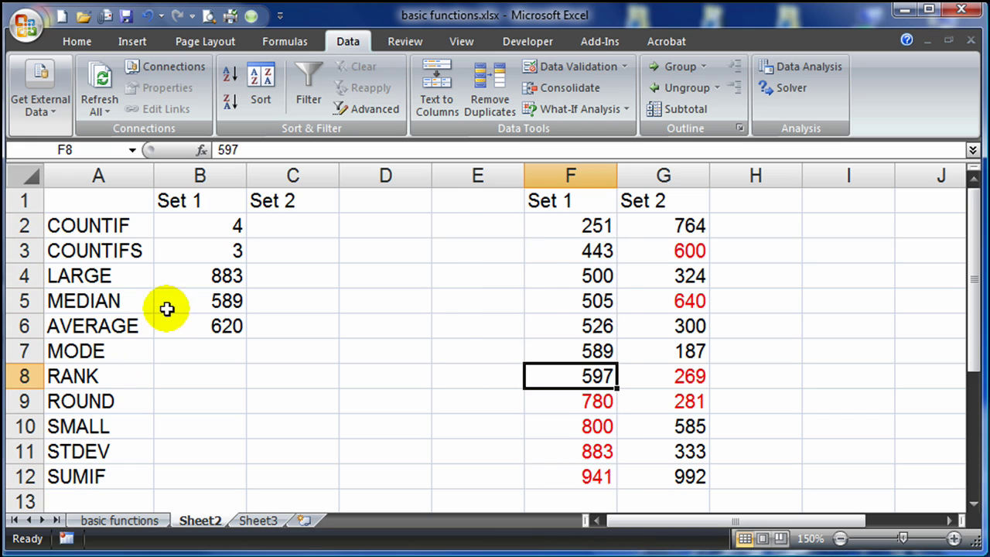
left_click(588, 354)
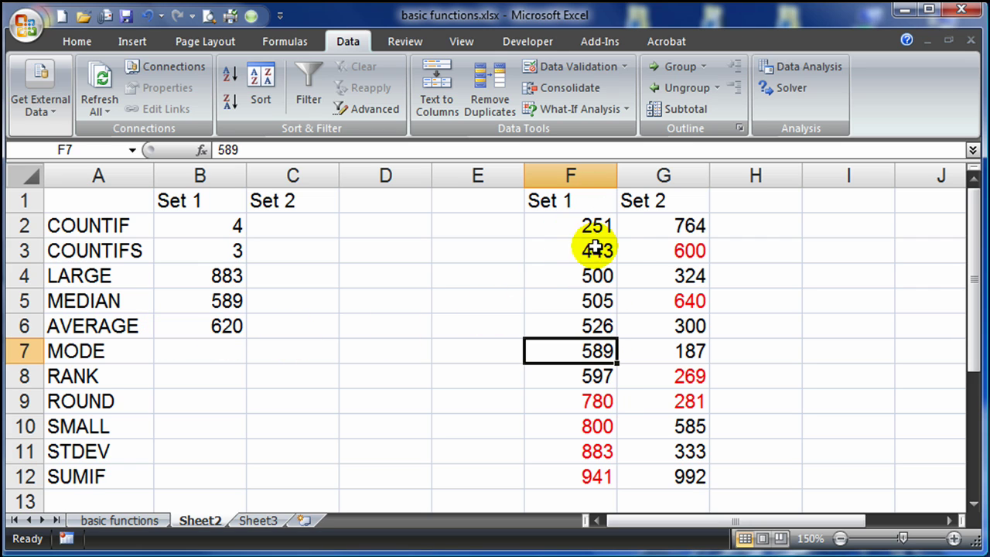
left_click(565, 477)
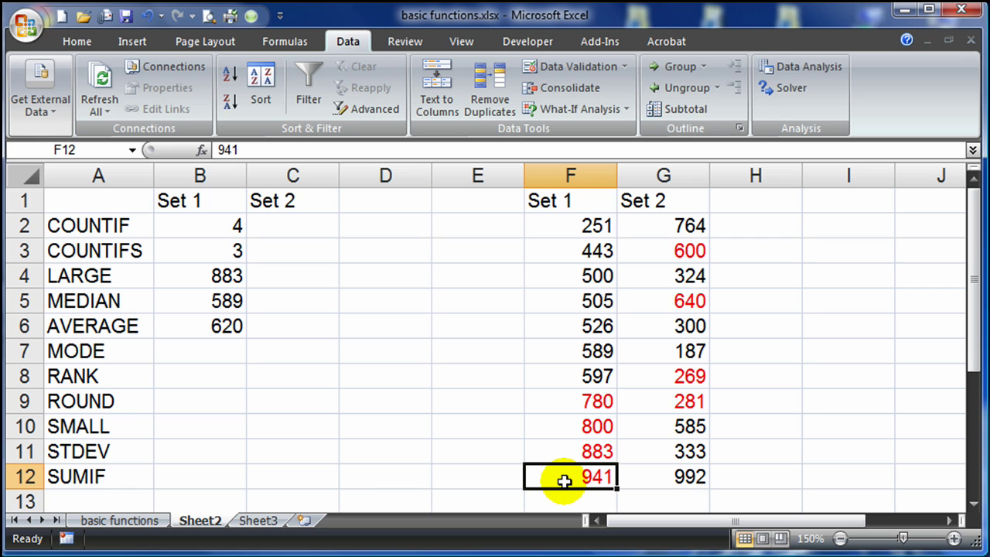
type("3000")
key("Return")
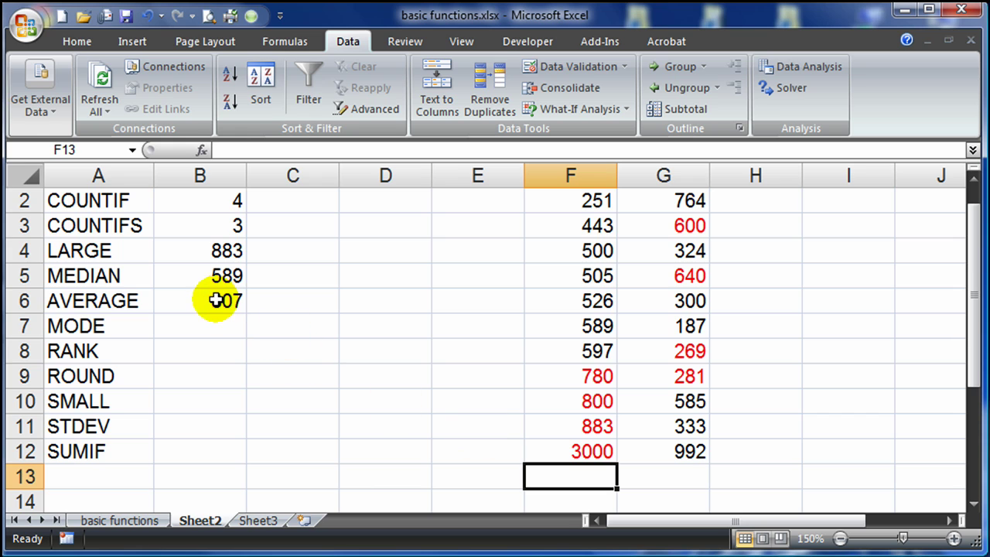
scroll(371, 457, "up", 1)
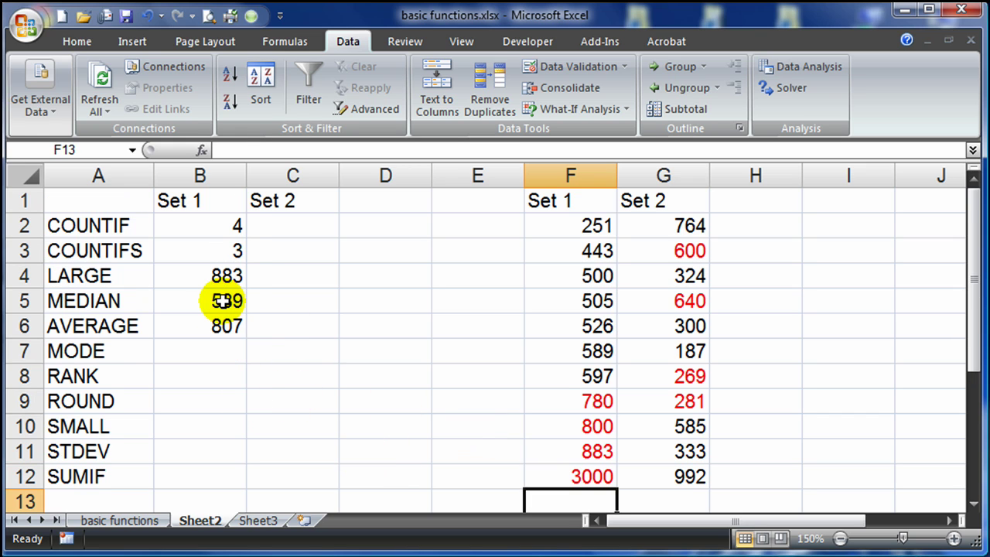
Enter a MODE formula in B7 that covers the Set 1 range F2:F12.
left_click(214, 352)
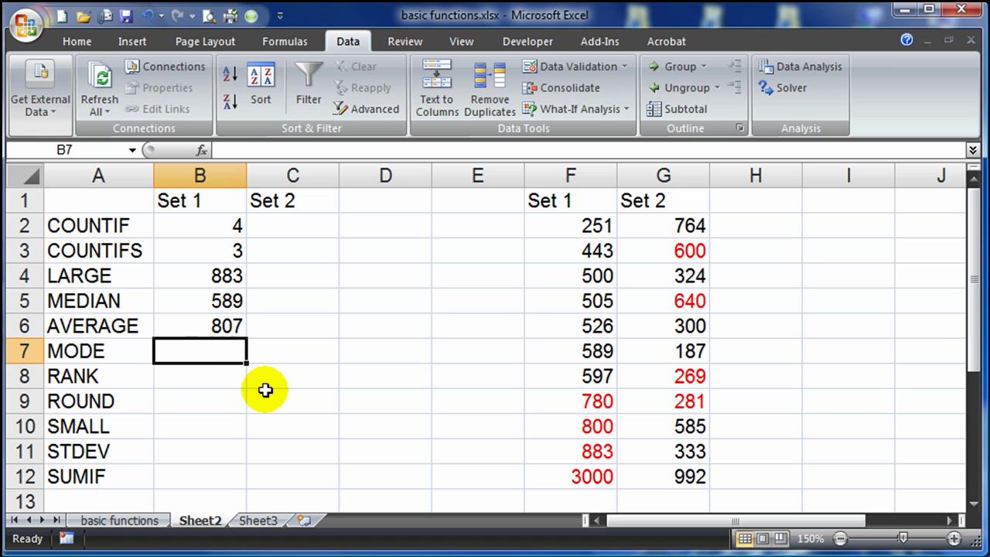
type("=")
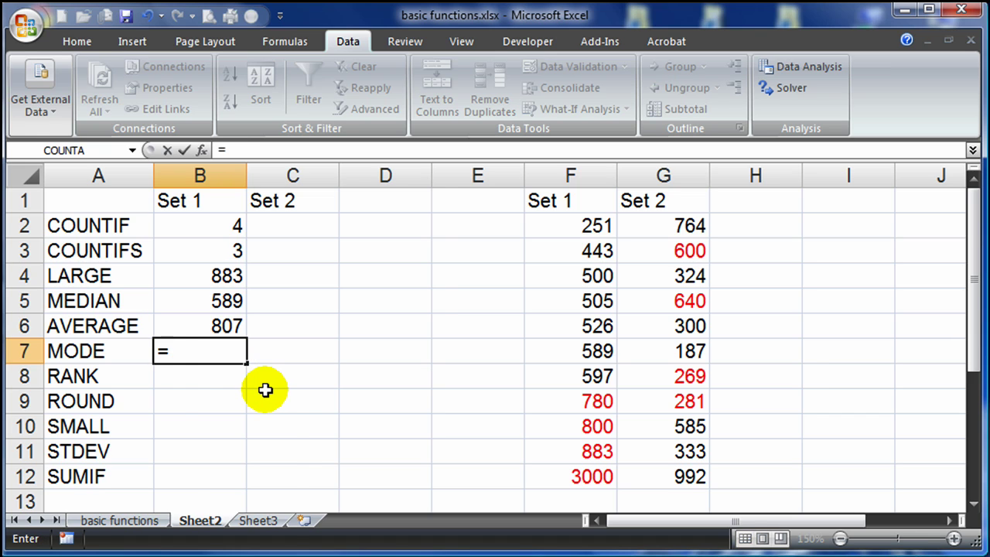
type("mod")
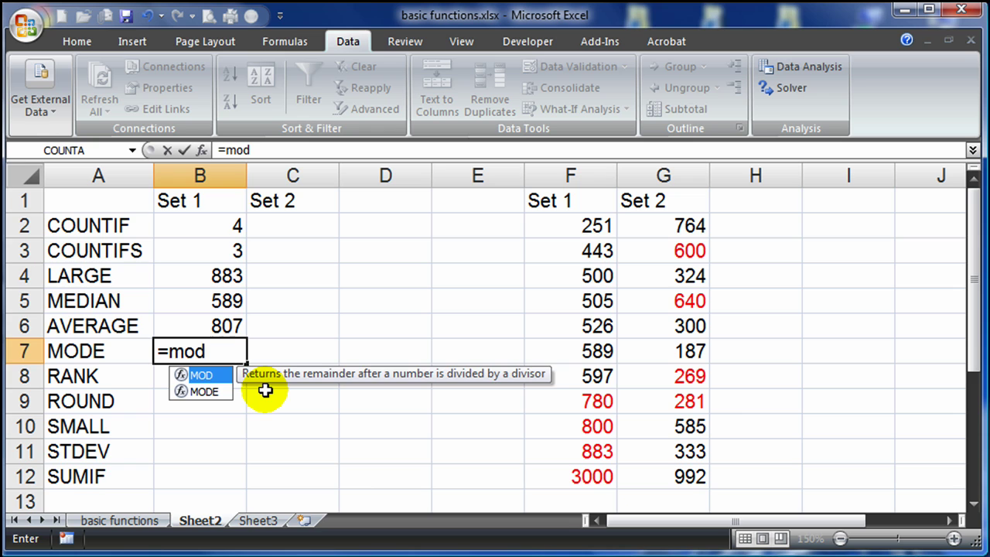
key("Down")
key("Tab")
left_click_drag(570, 225, 565, 473)
key("Return")
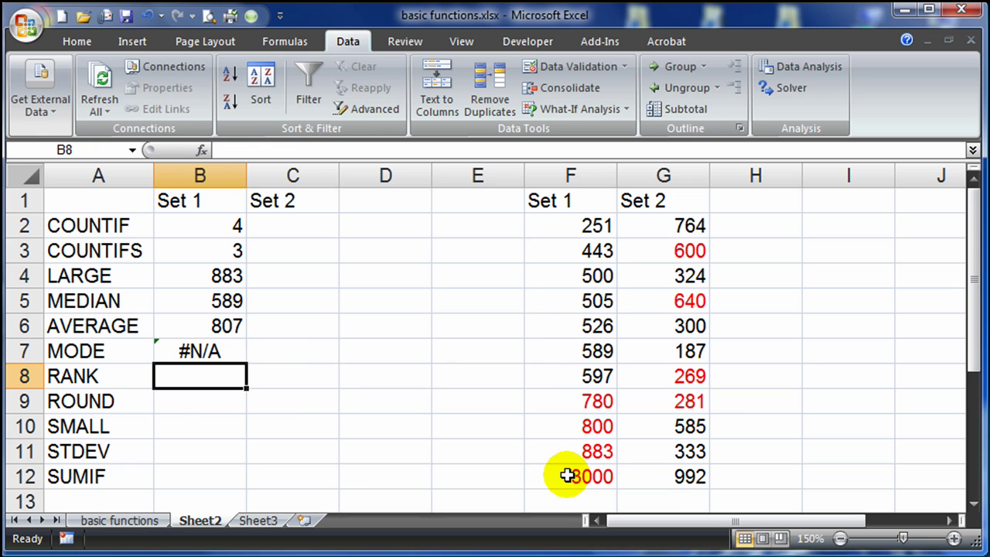
Set F5 to 500 so that Set 1 contains a repeated value for the MODE formula.
left_click(588, 304)
type("500")
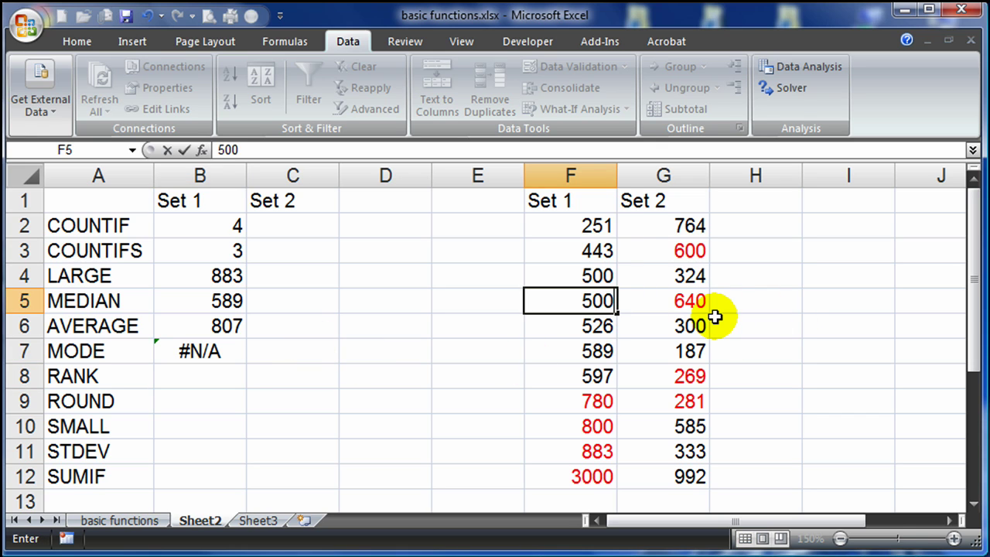
key("Return")
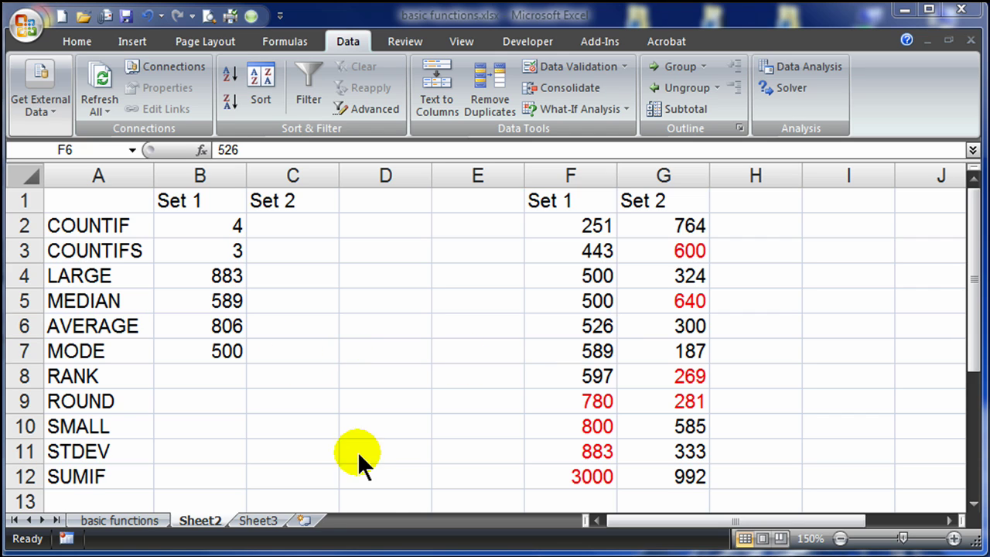
Enter a RANK formula in B8 that ranks F9 within F2:F12 in ascending order, using order 1.
left_click(213, 377)
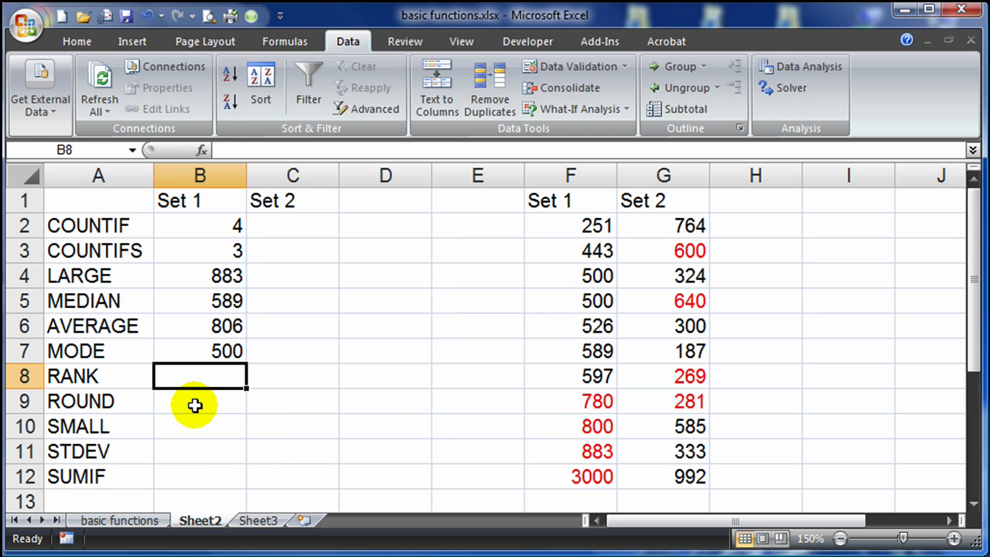
type("=ran")
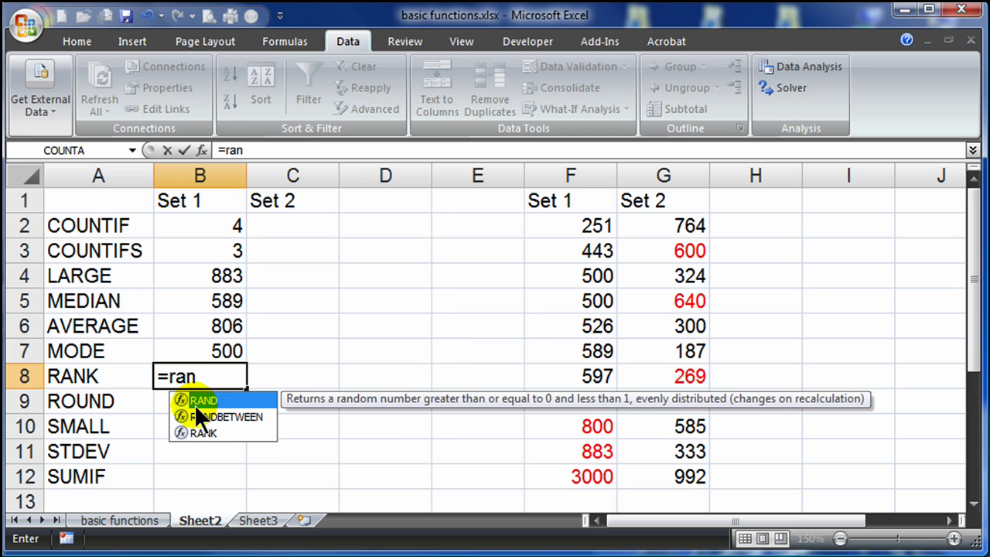
key("Down")
key("Down")
key("Tab")
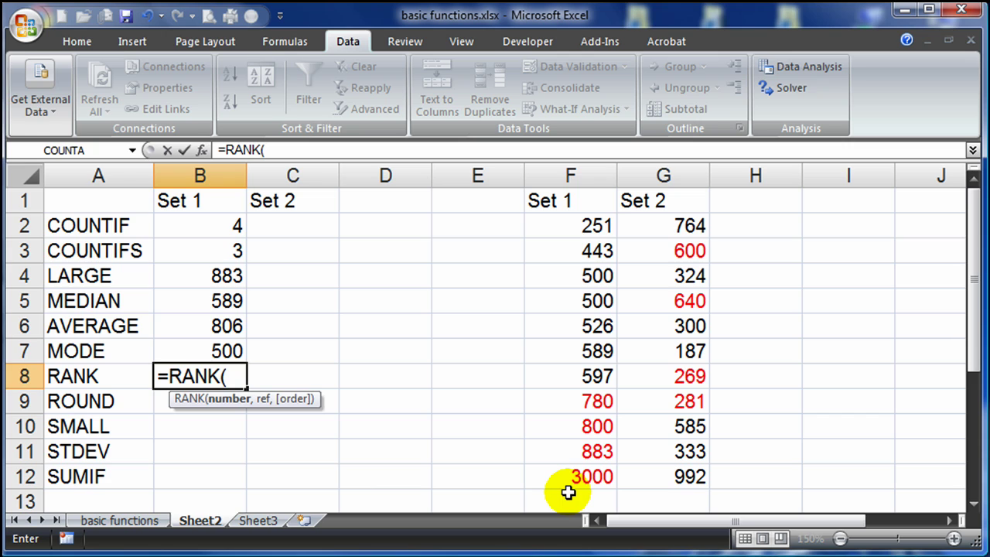
left_click(573, 402)
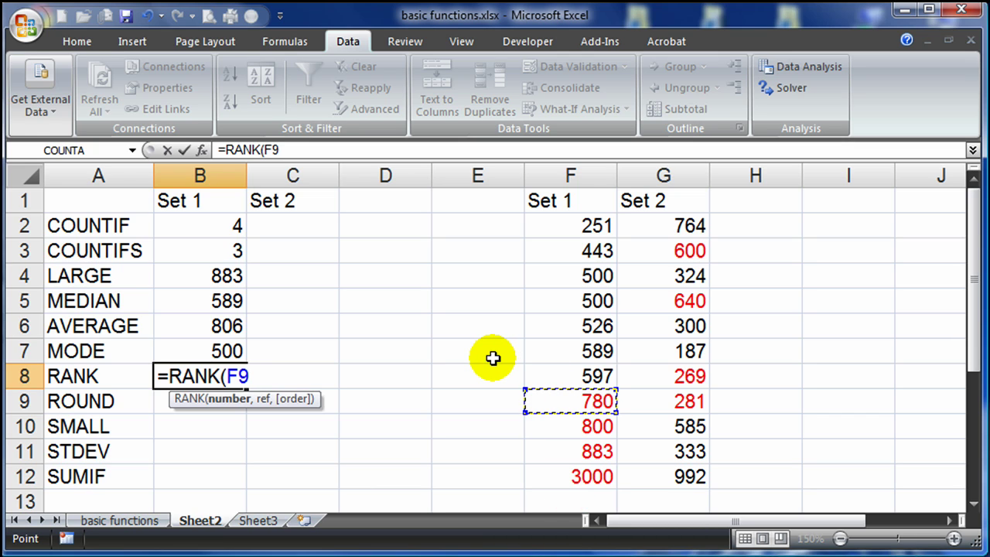
type(",")
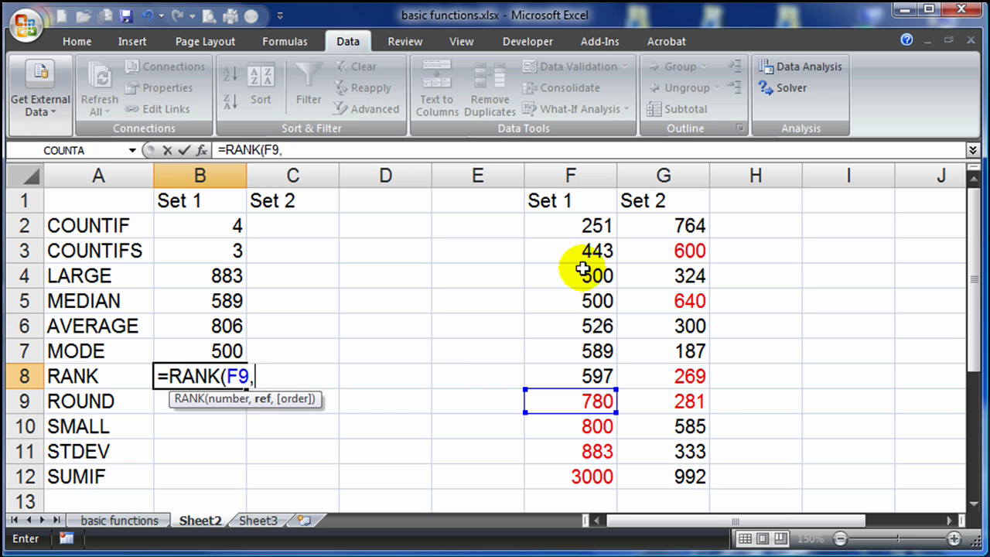
left_click_drag(581, 224, 578, 477)
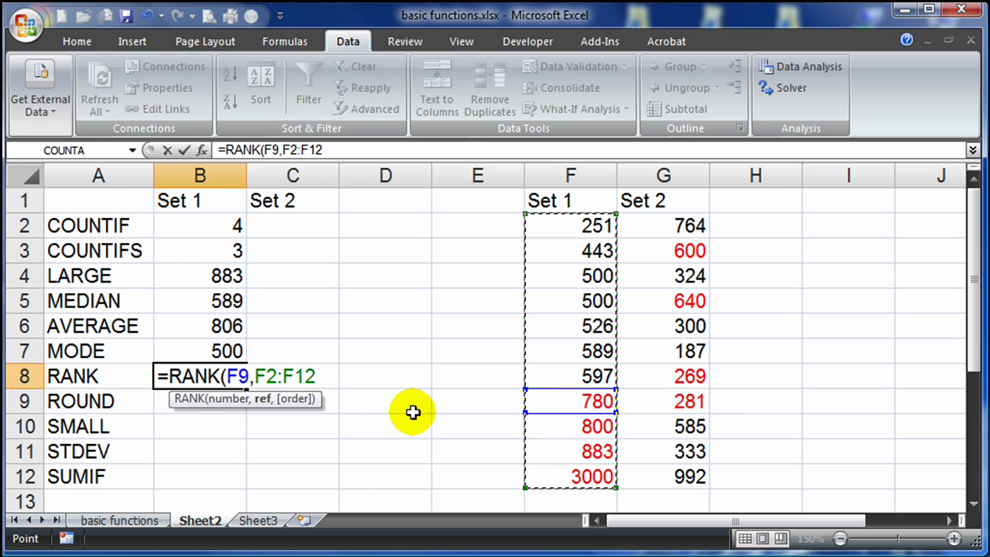
type(",")
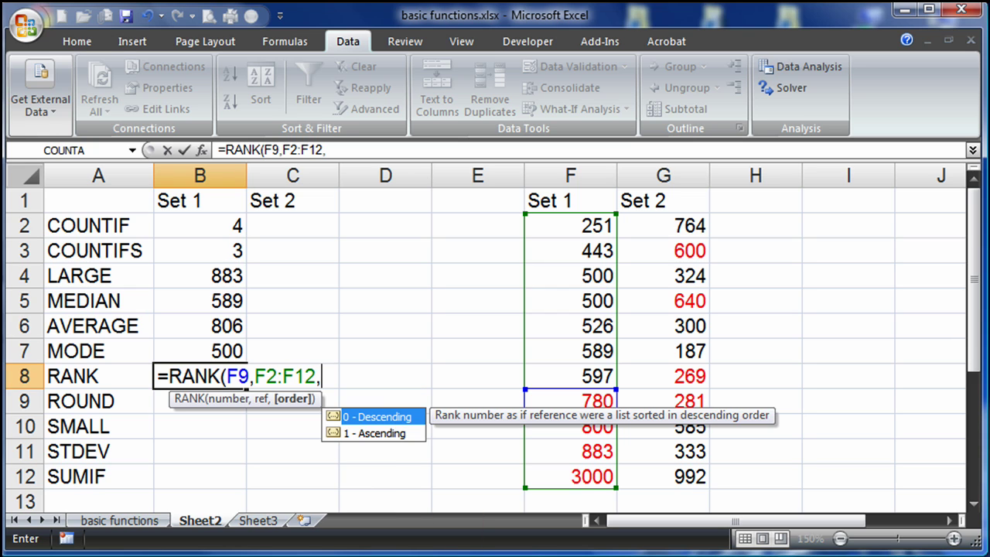
left_click(316, 378)
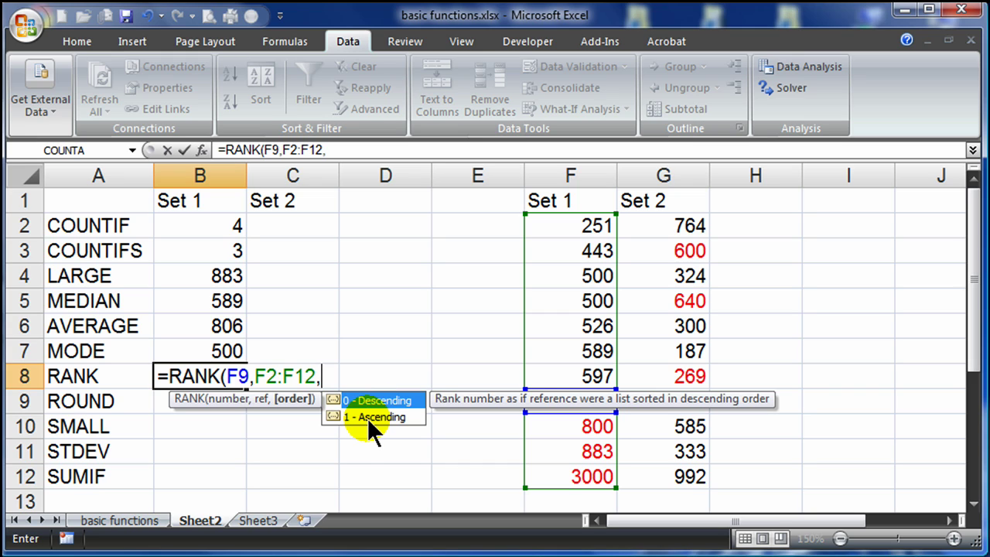
type("1)")
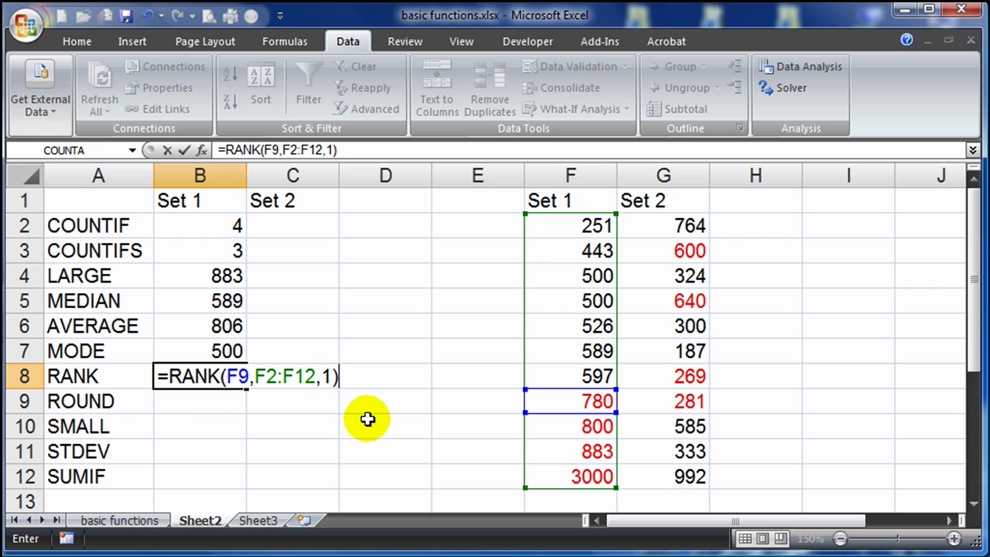
key("Return")
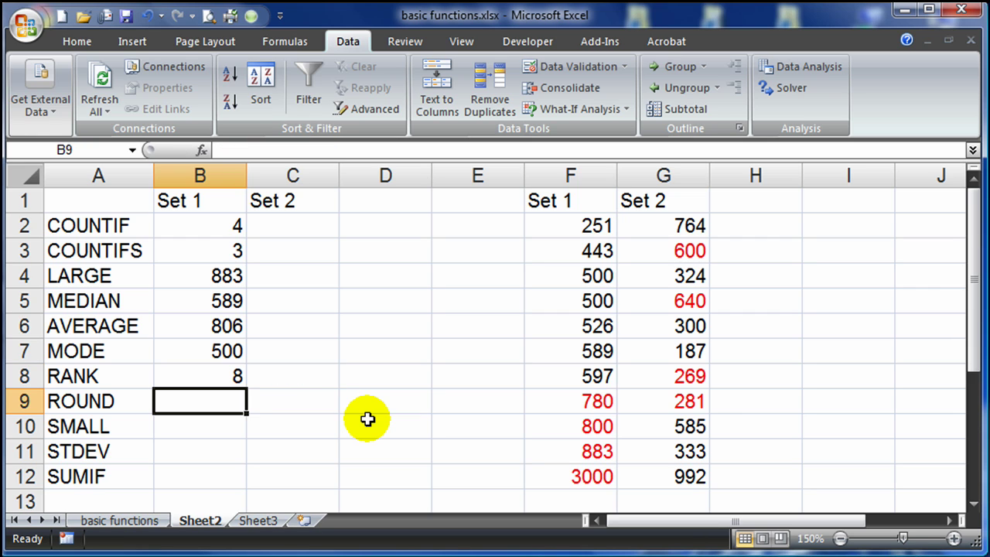
Review the RANK formula in B8 and change its order argument to 0 for descending ranking.
double_click(214, 379)
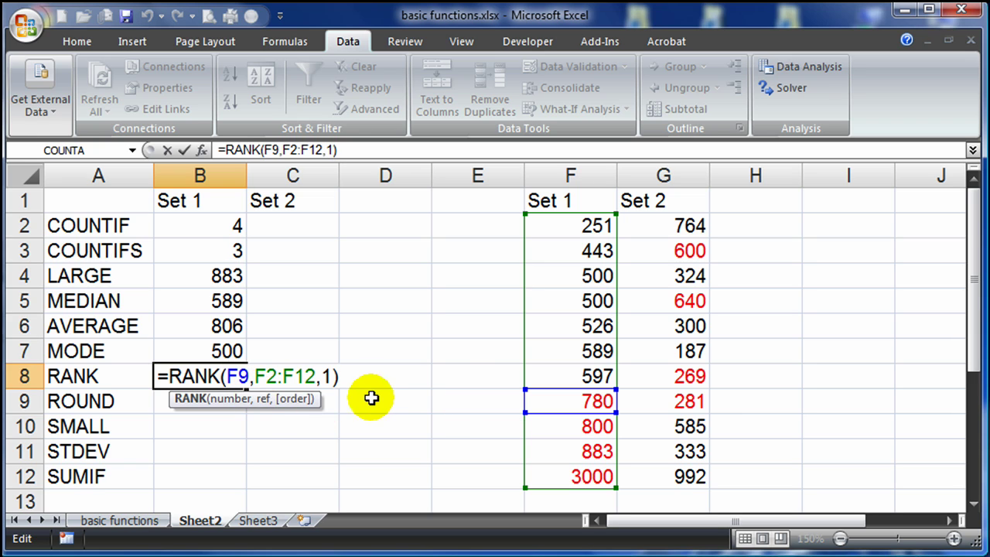
key("Return")
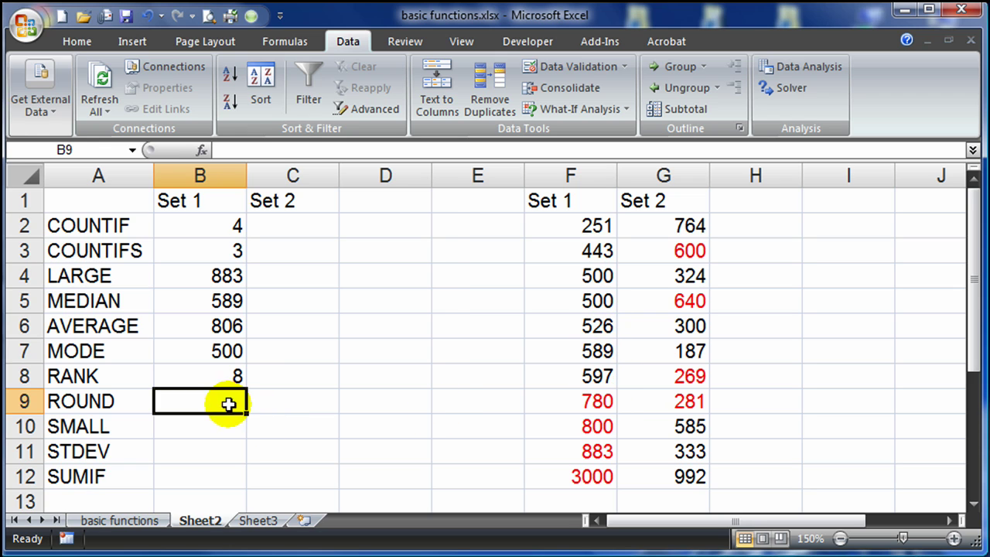
double_click(225, 375)
double_click(326, 375)
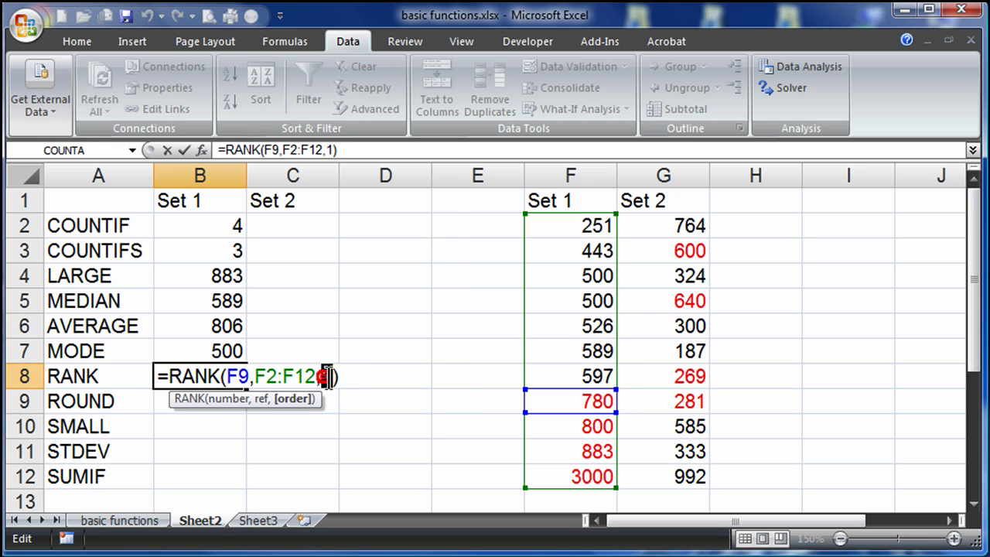
type("0")
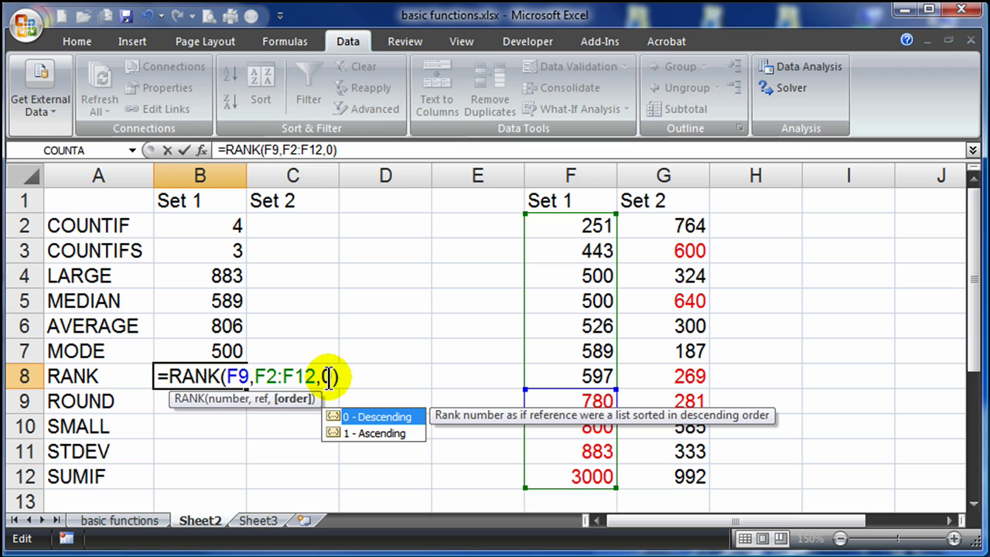
key("Return")
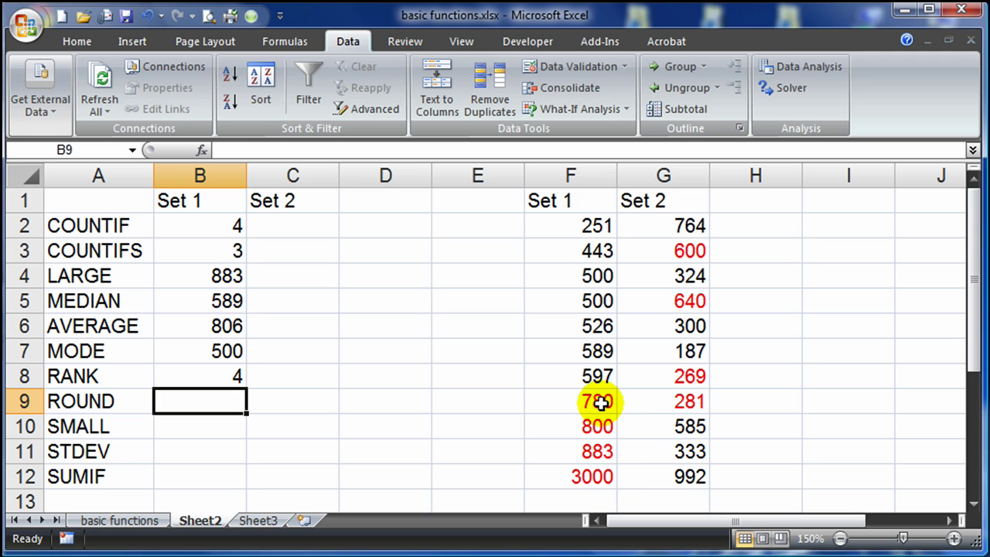
left_click(255, 433)
left_click(214, 380)
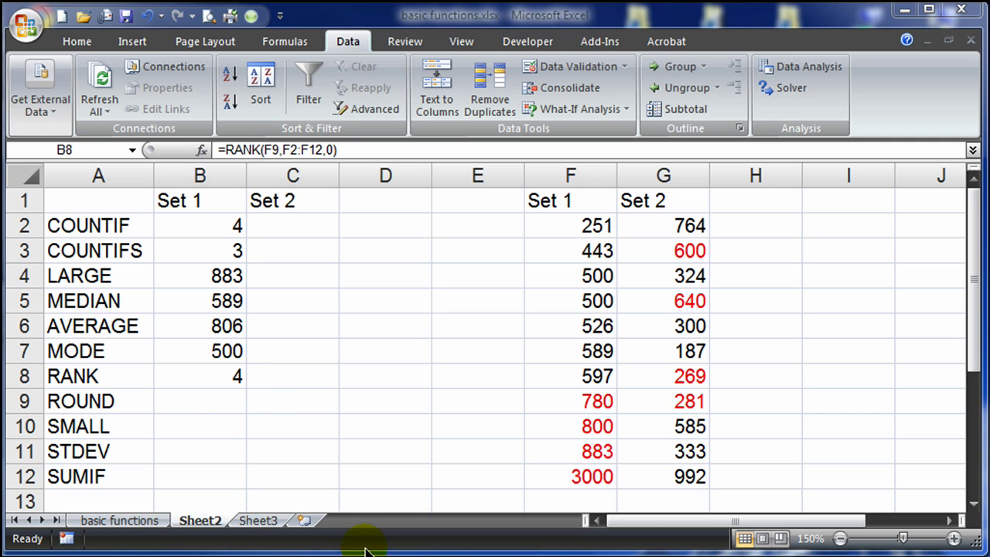
Enter an AVERAGE formula in B9 that covers the Set 1 range F2:F12.
left_click(183, 404)
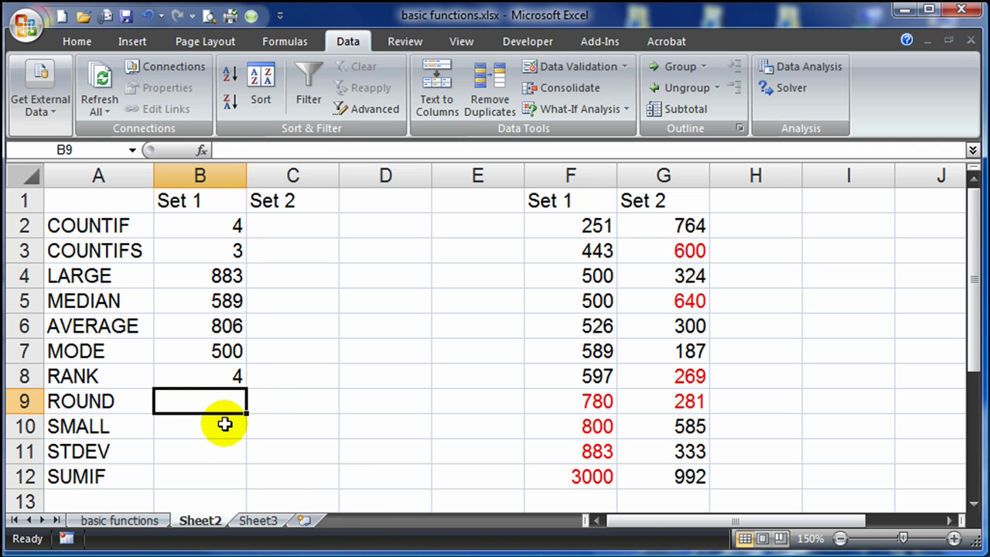
type("=av")
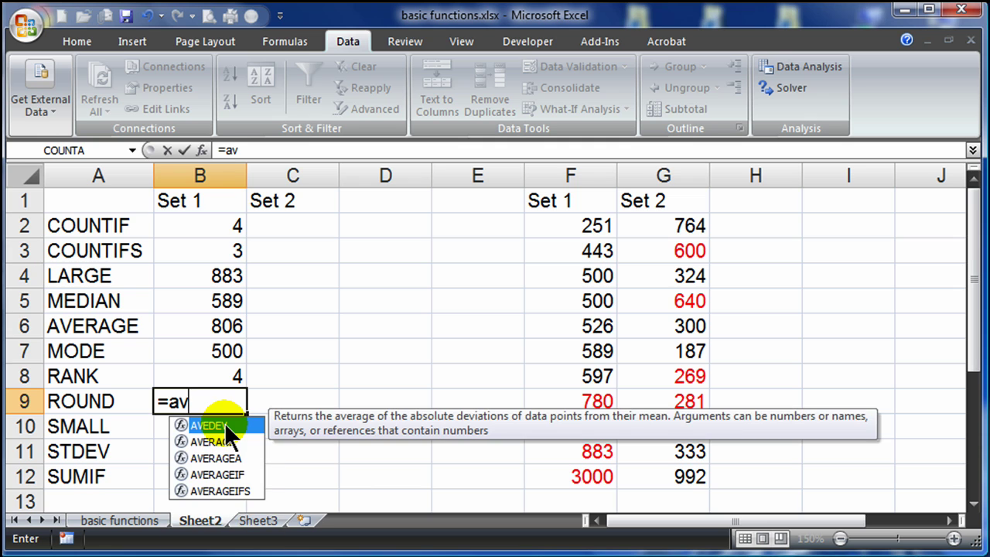
key("Down")
key("Tab")
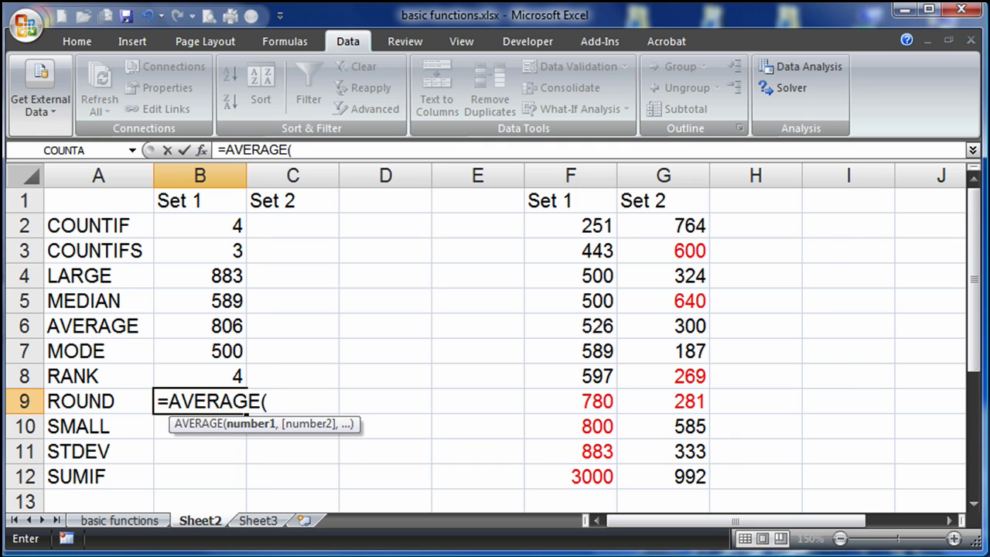
left_click_drag(579, 226, 590, 464)
key("Return")
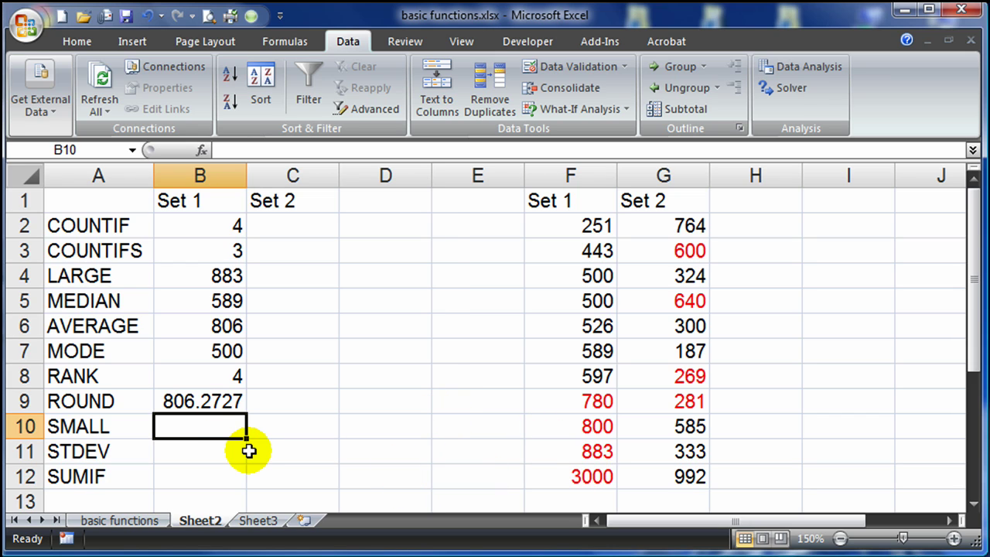
Wrap the AVERAGE formula in B9 in a ROUND function with 2 as the number of digits.
double_click(222, 403)
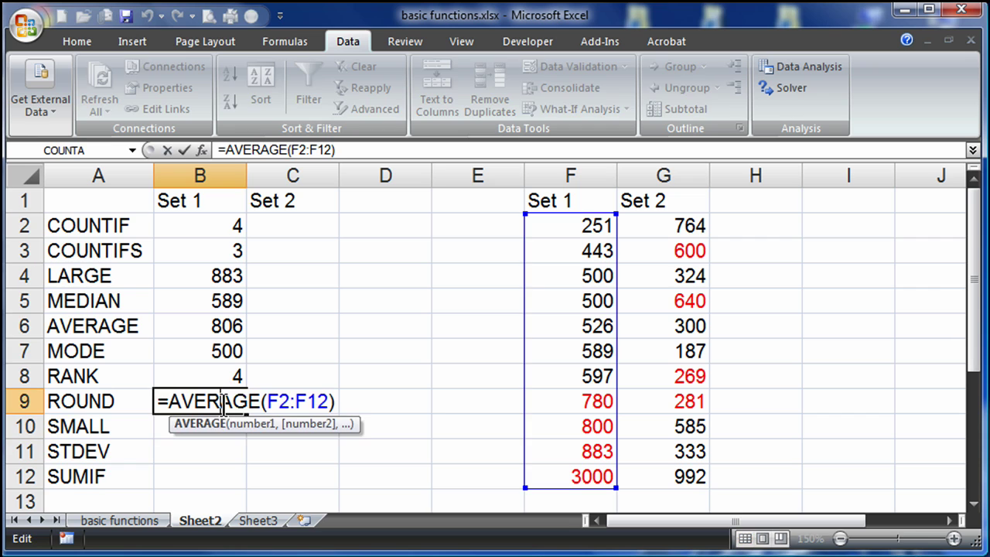
left_click(171, 405)
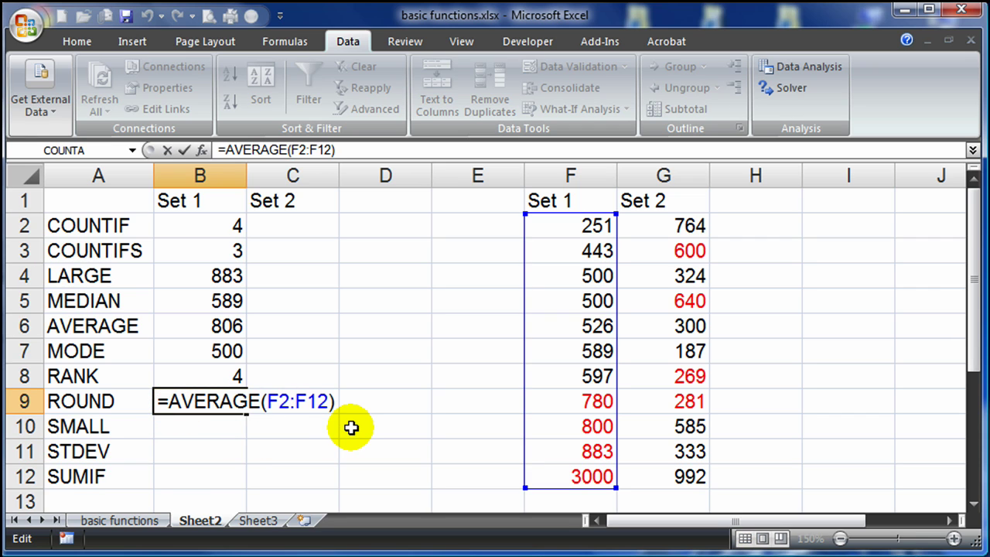
type("round(")
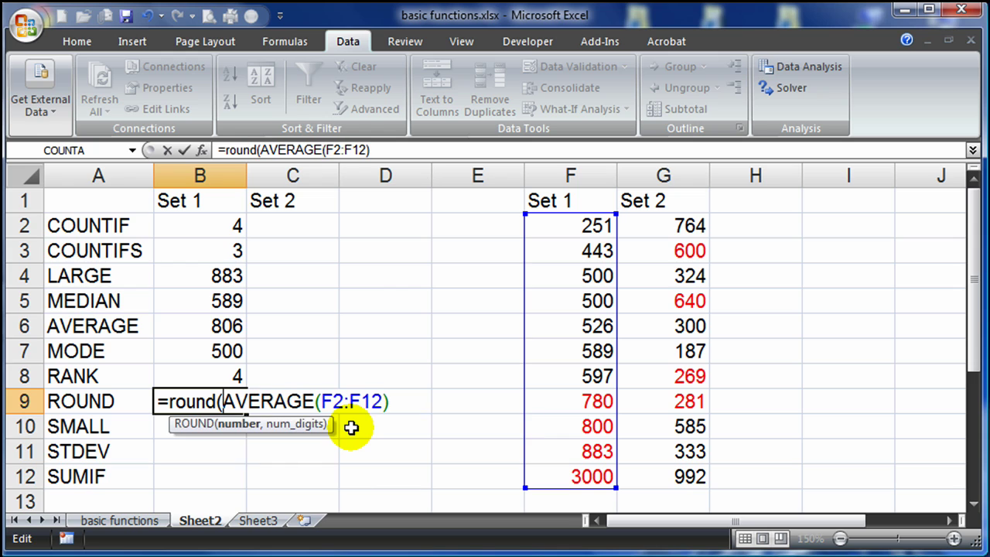
left_click(393, 402)
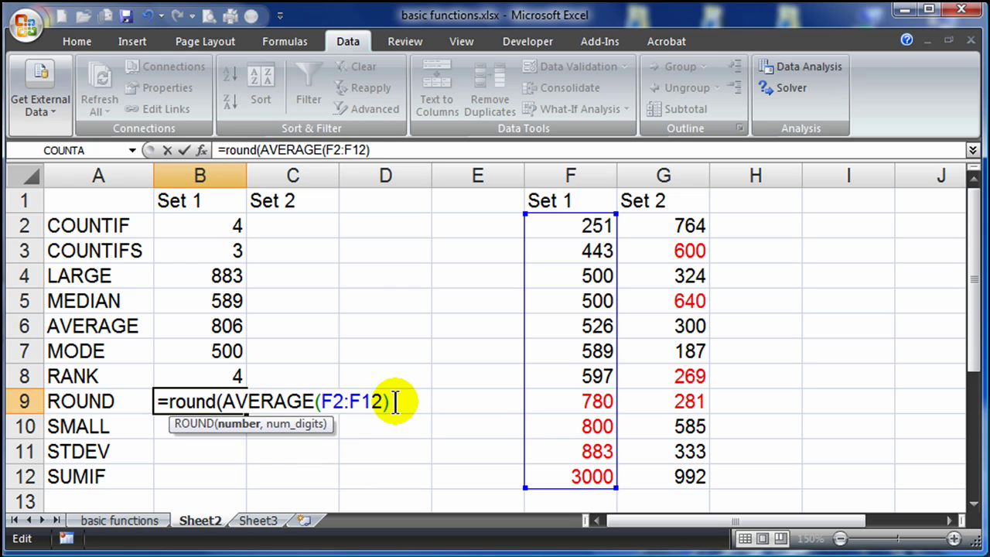
type(")")
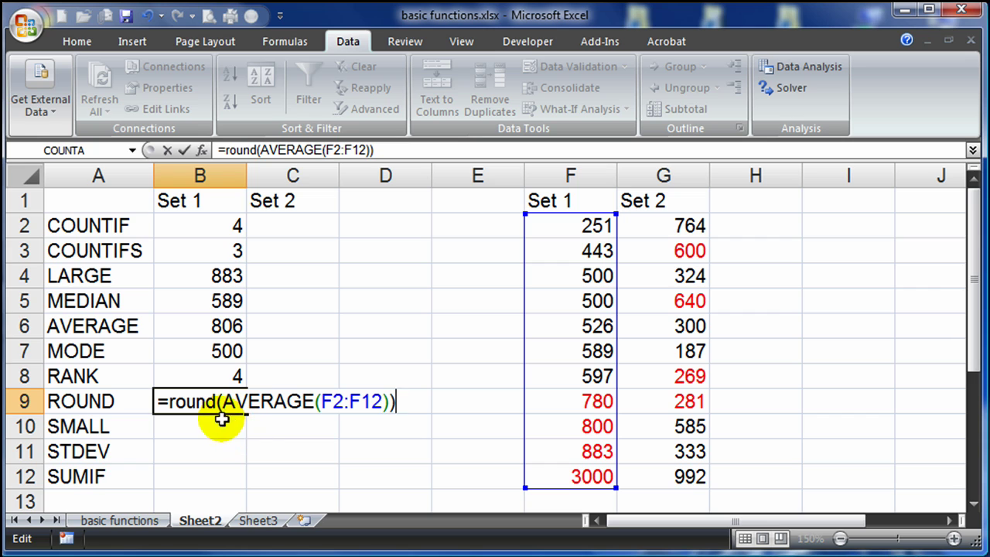
left_click(389, 403)
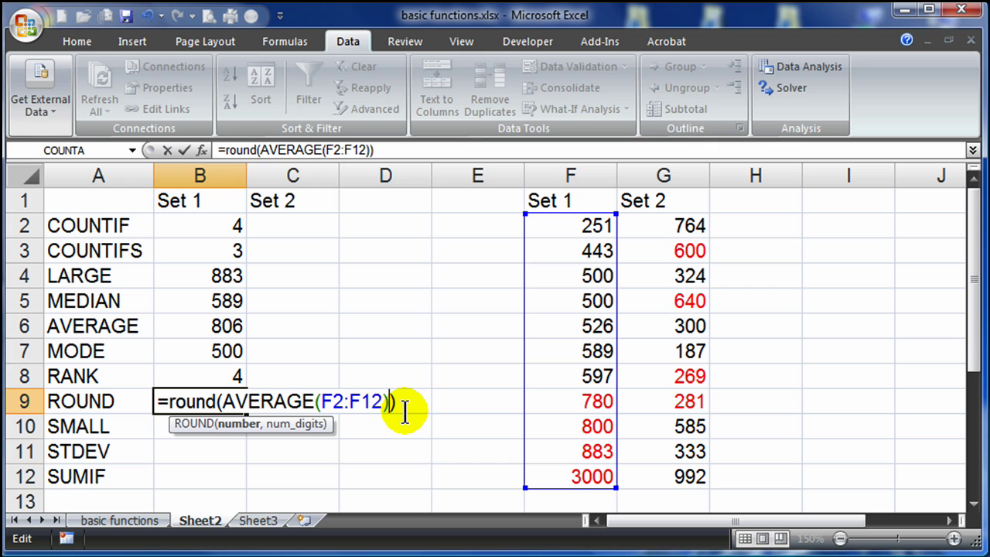
type(",")
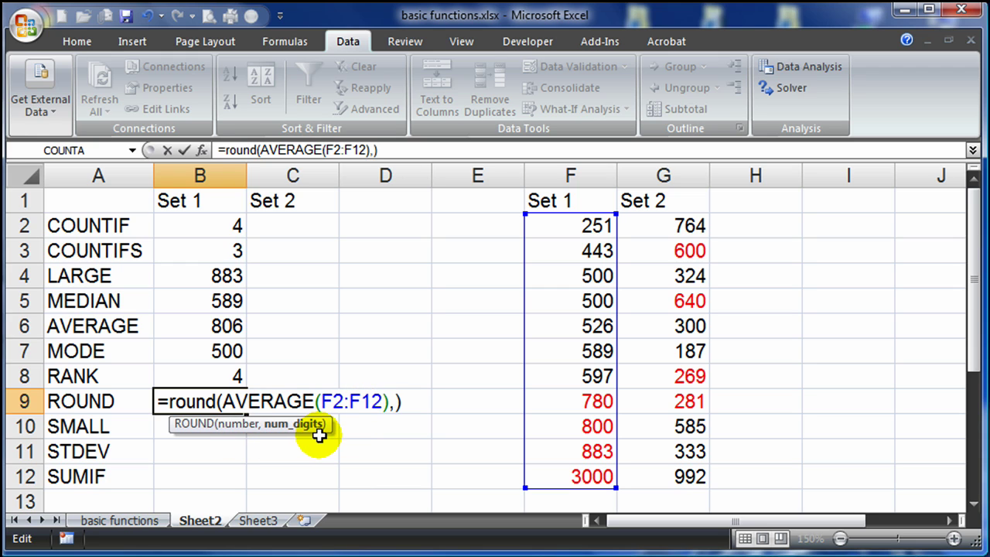
left_click(394, 403)
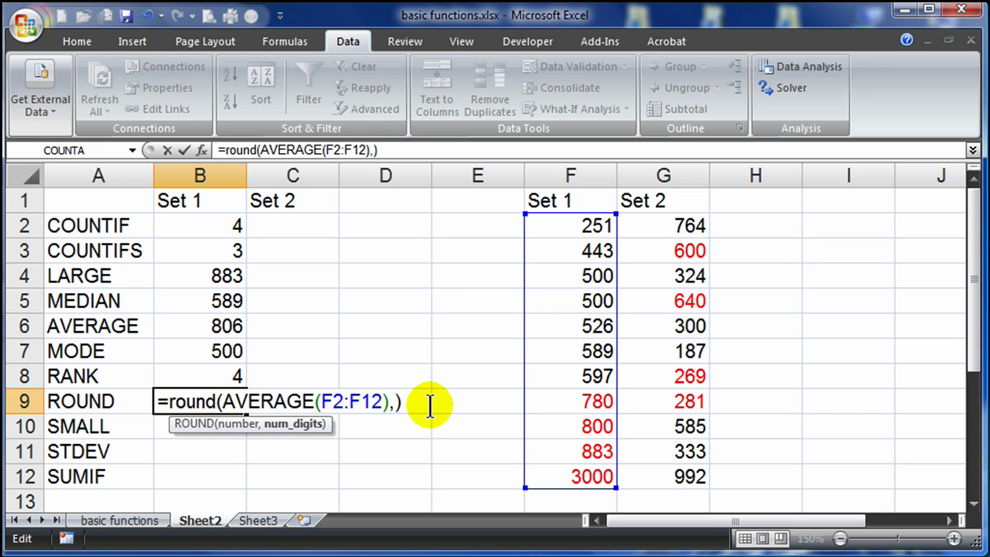
type("2")
key("Return")
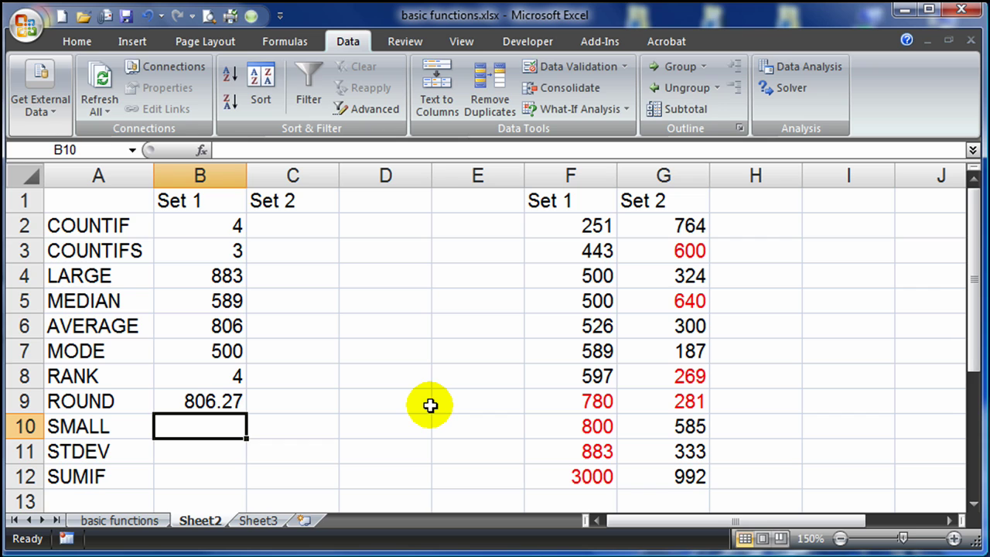
Change the number of digits in the ROUND formula in B9 to 1.
double_click(231, 401)
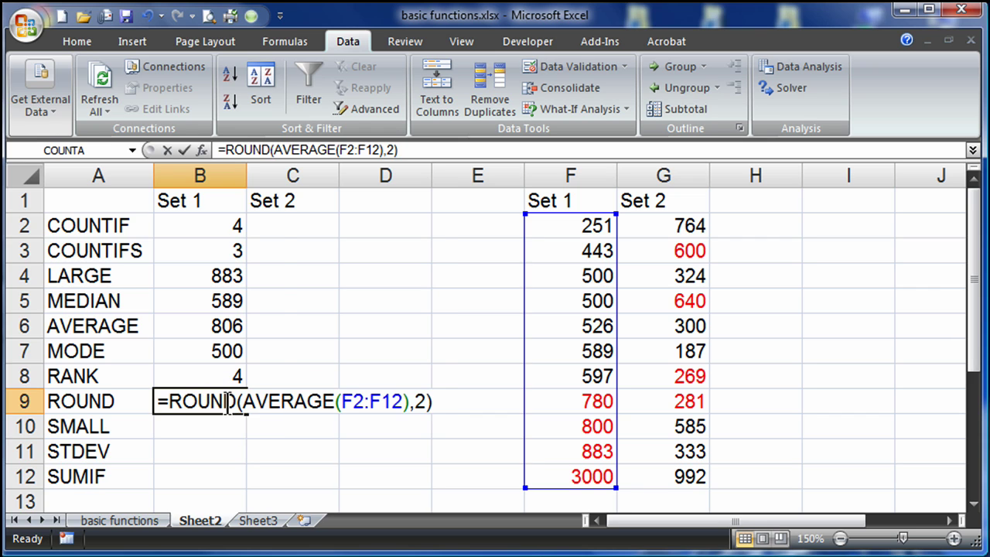
double_click(421, 401)
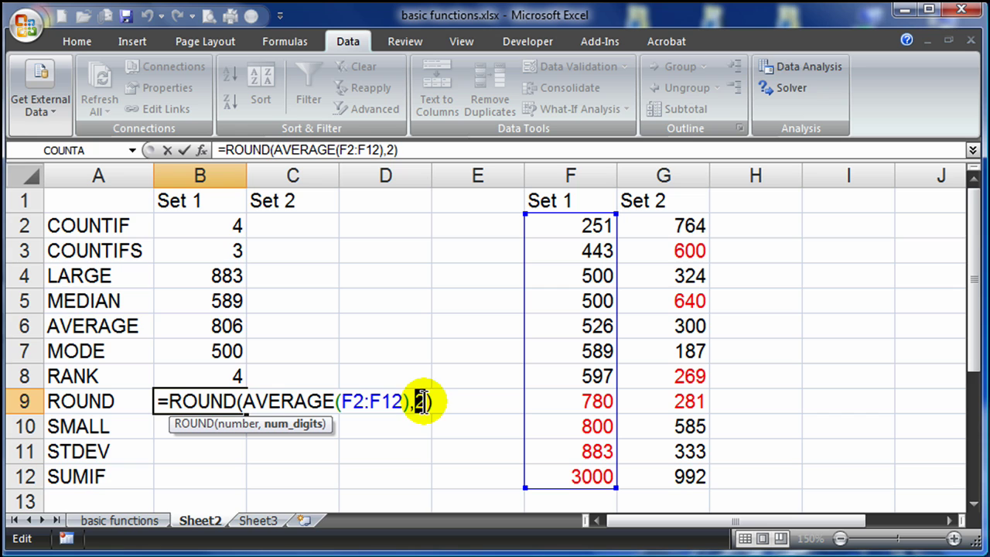
type("1")
key("Return")
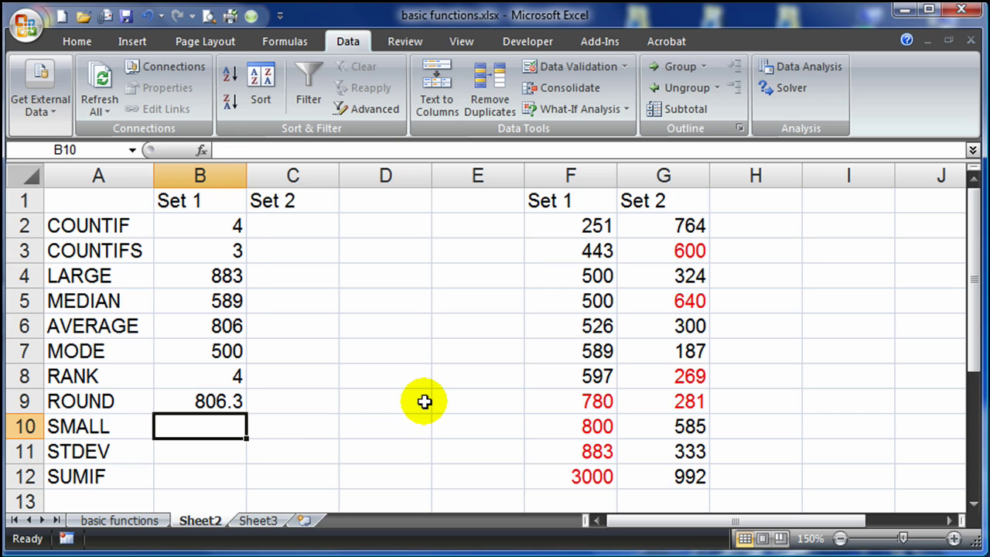
Undo the last change to the number of digits in the ROUND formula in B9.
double_click(230, 401)
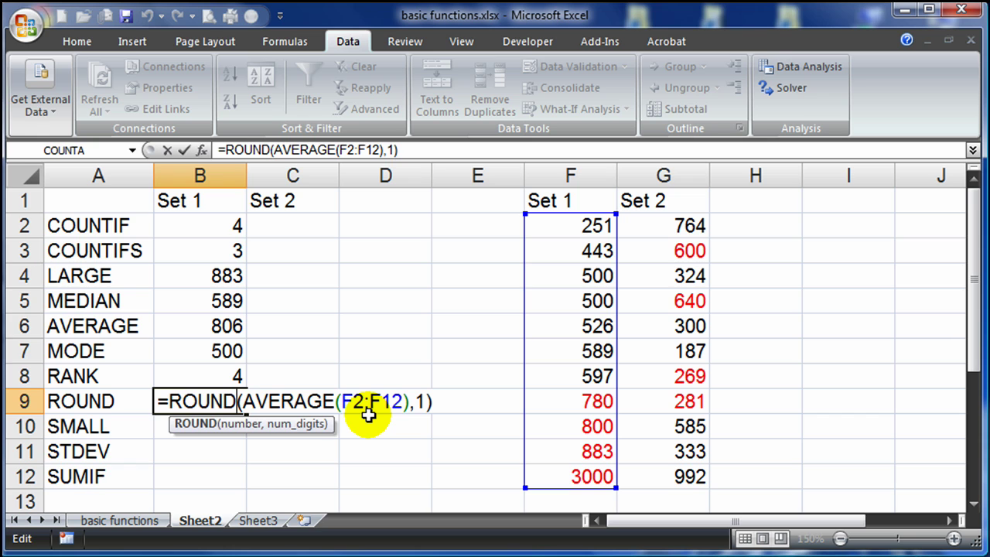
key("Escape")
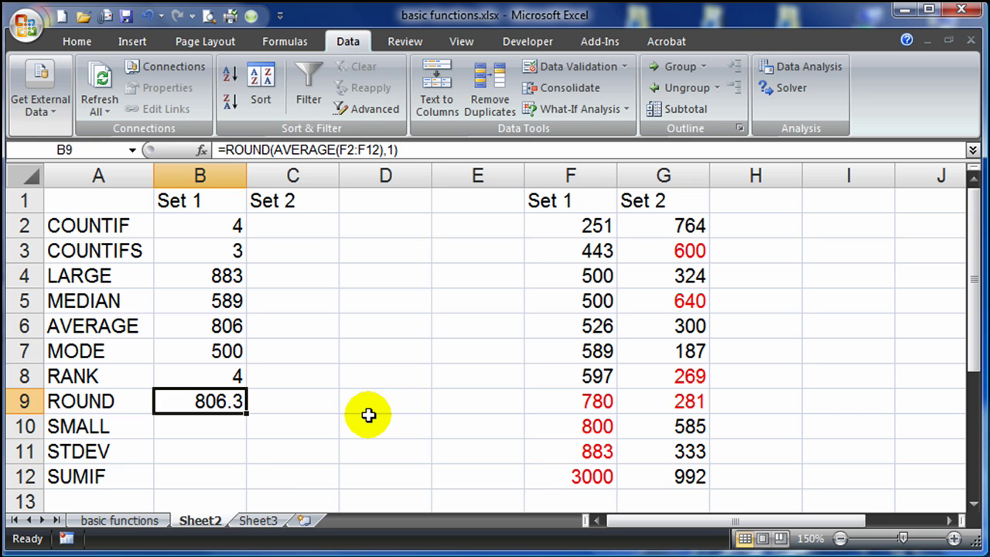
key("ctrl+z")
left_click(296, 446)
left_click(229, 406)
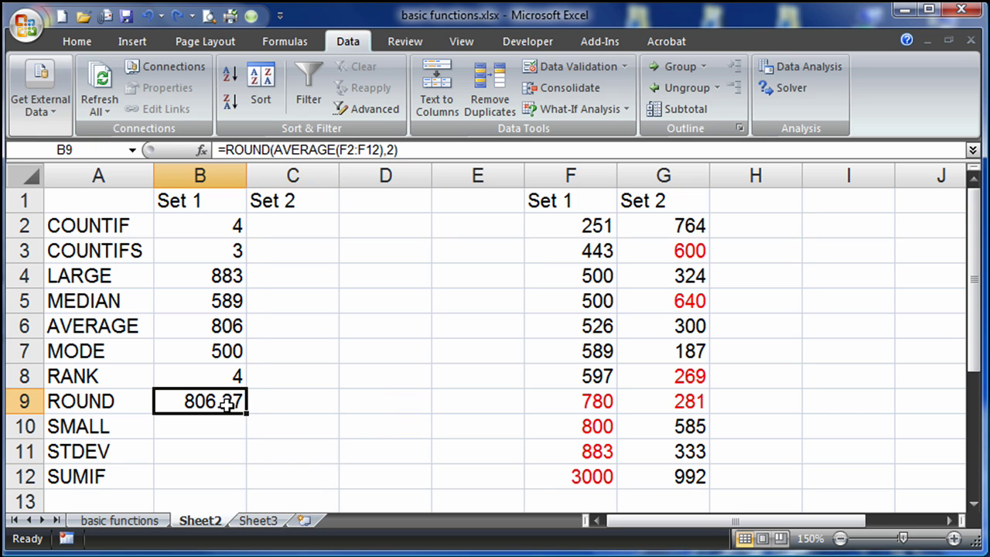
Decrease the displayed decimals of B9 to one place and increase them back to two.
left_click(77, 41)
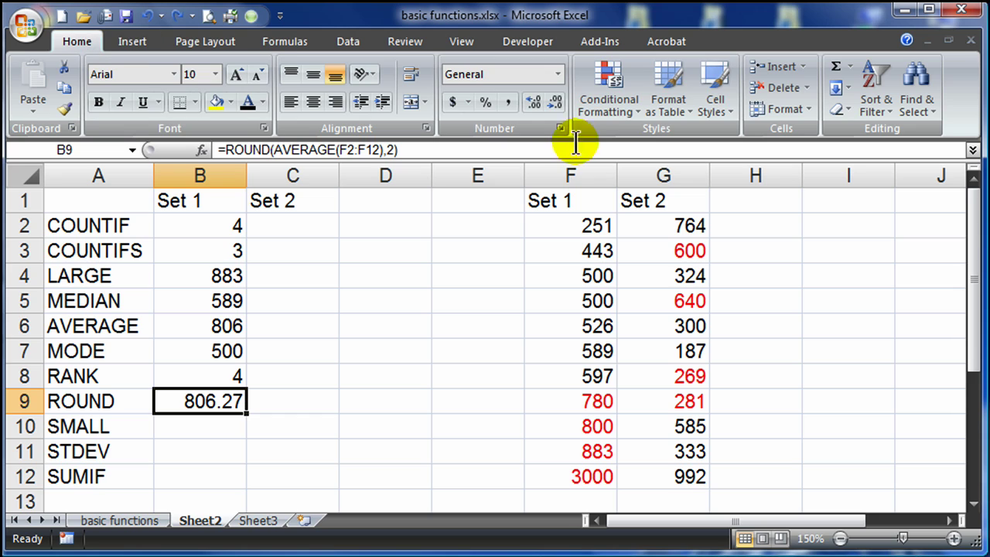
left_click(555, 102)
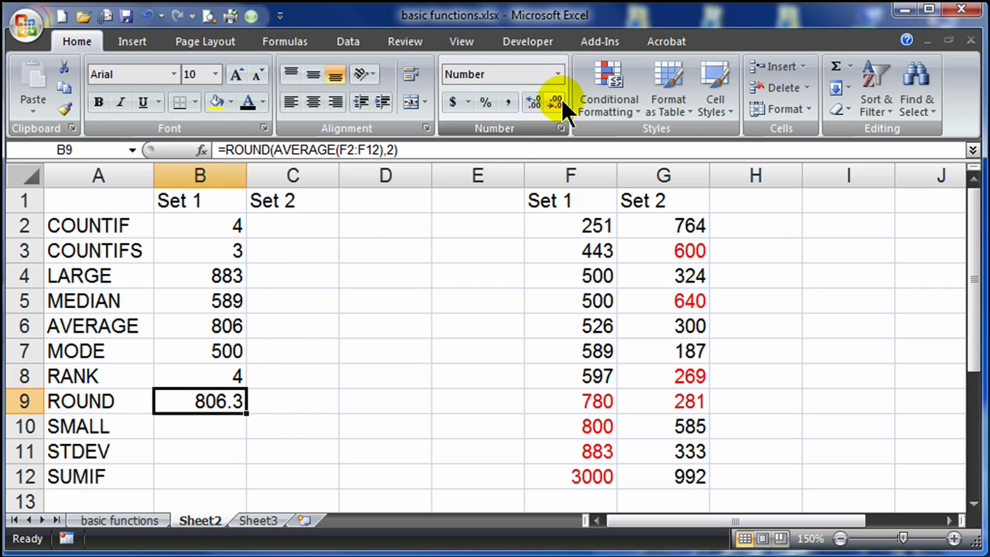
left_click(535, 100)
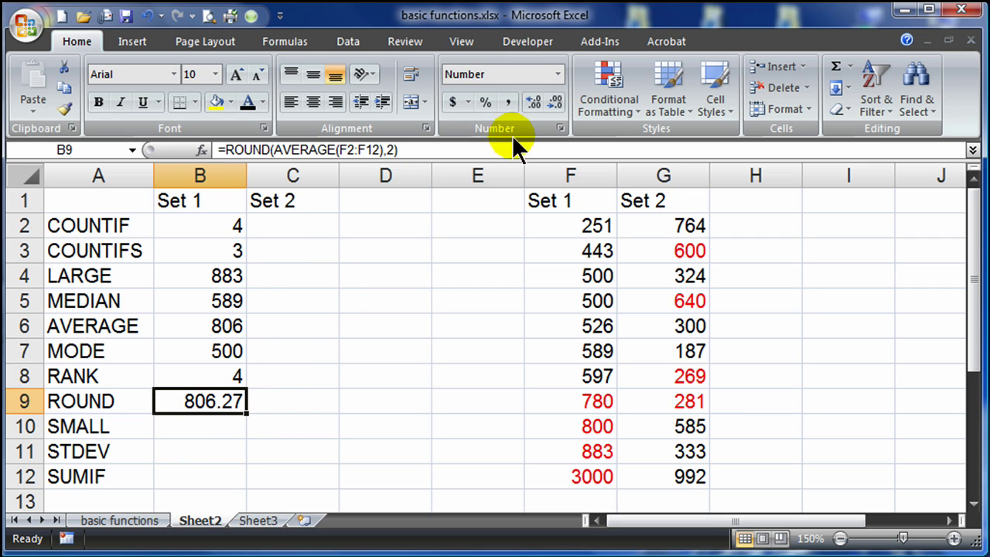
Increase the displayed decimals of B9 to six places and reduce them back to two.
left_click(532, 101)
left_click(533, 101)
left_click(533, 102)
left_click(533, 101)
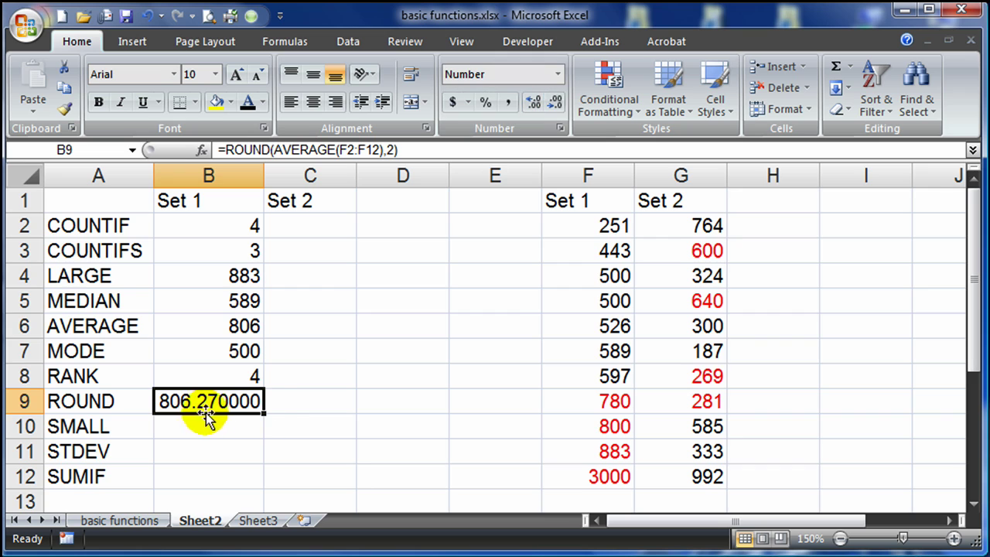
left_click(555, 102)
left_click(555, 102)
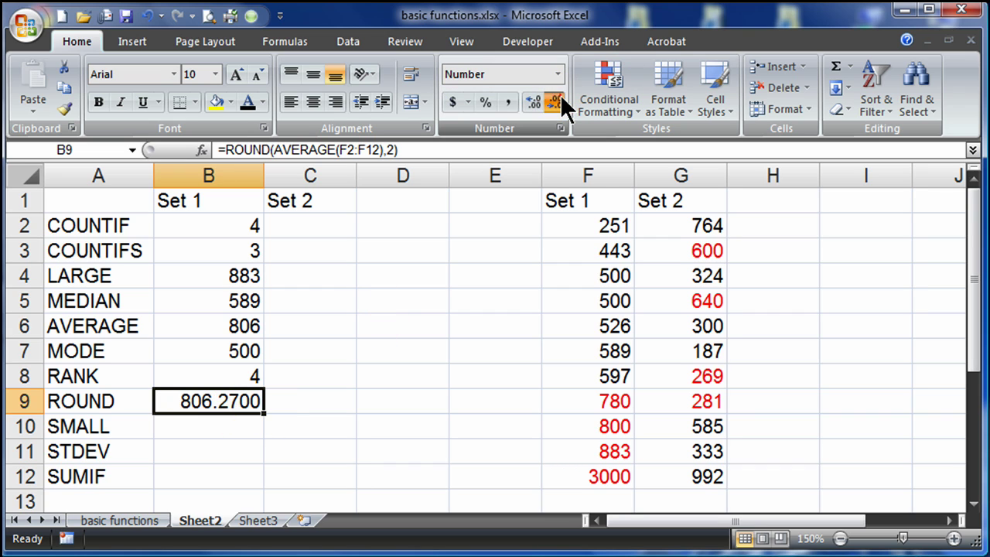
left_click(563, 106)
left_click(563, 106)
Change the number of digits in the ROUND formula in B9 to -1 to round to the nearest ten.
double_click(224, 401)
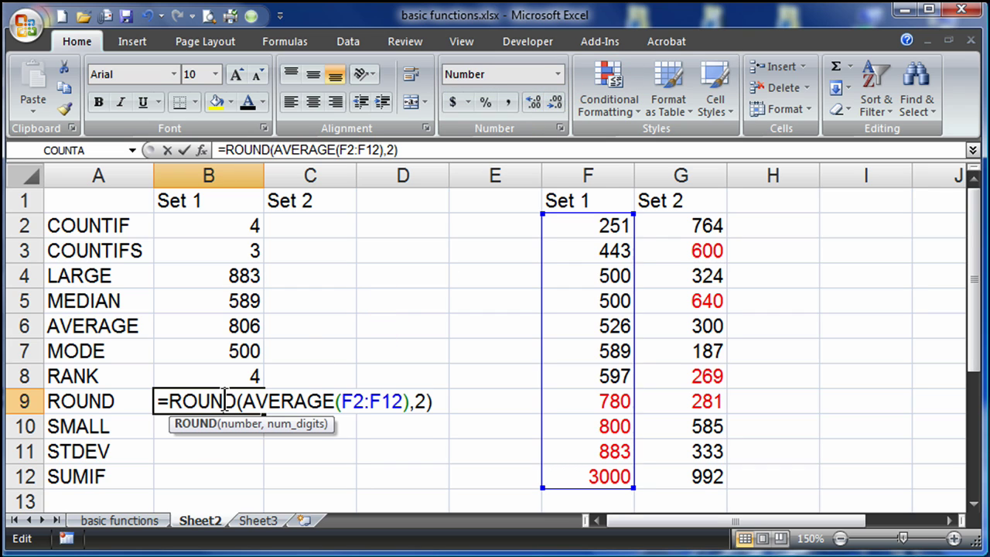
double_click(418, 400)
type("-")
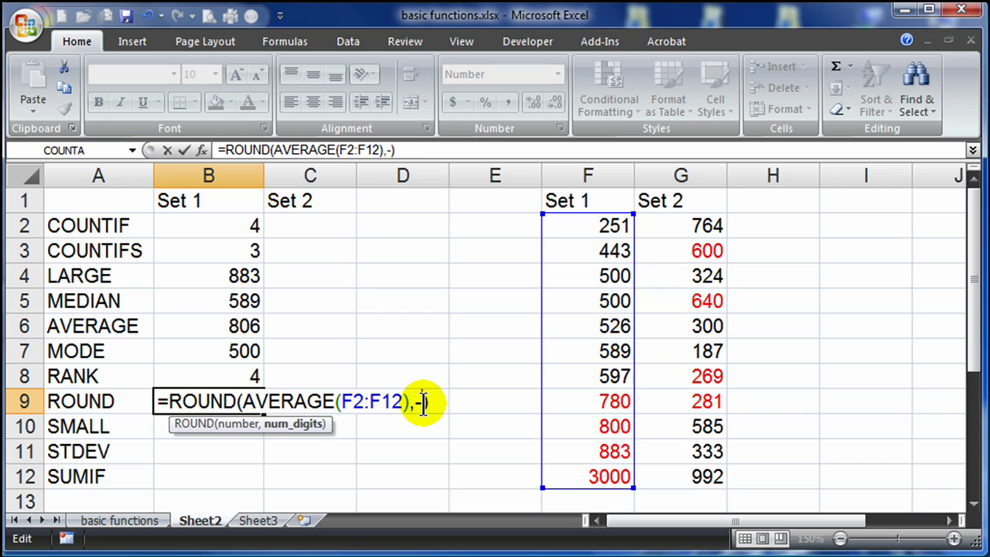
type("1")
key("Return")
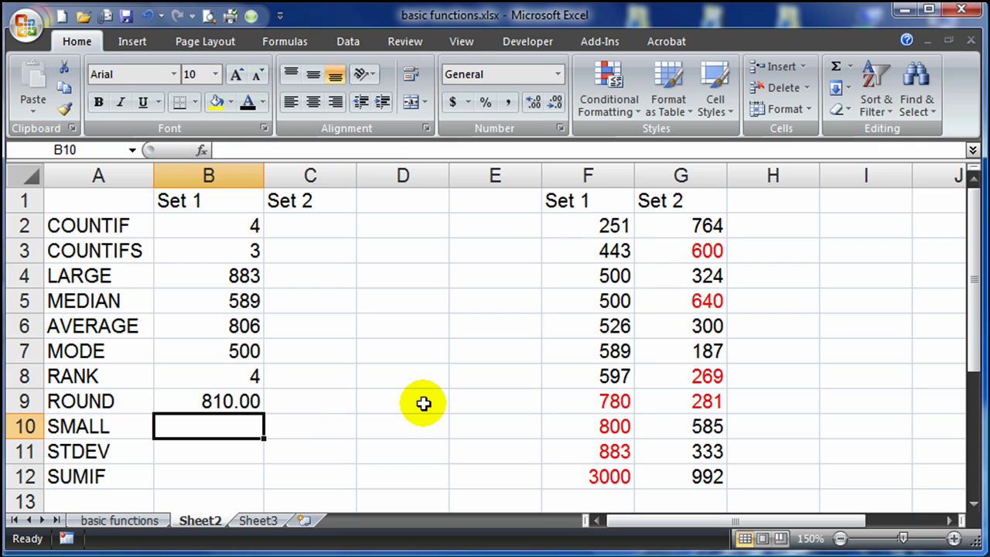
Change the number of digits in the ROUND formula in B9 to -2 to round to the nearest hundred.
left_click(242, 404)
double_click(242, 404)
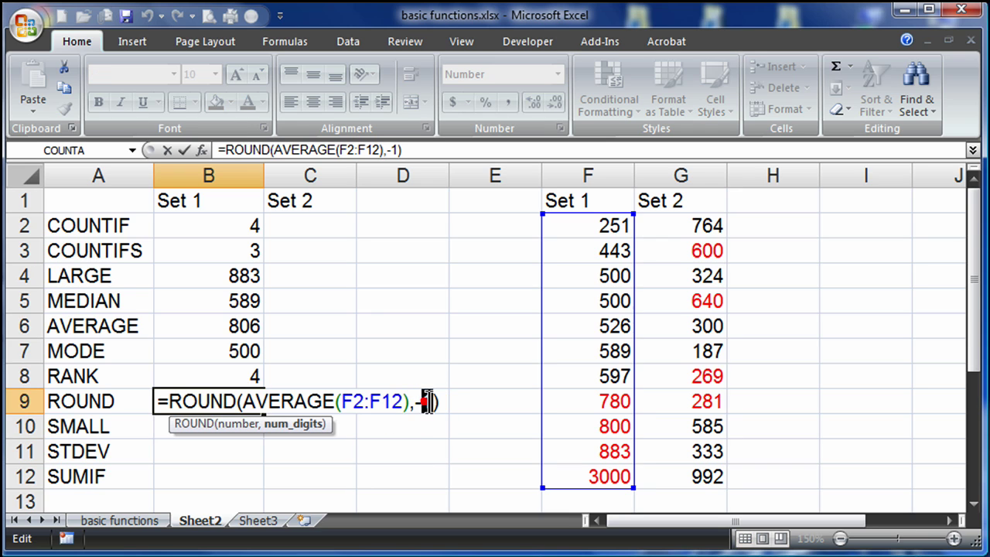
type("2")
key("Return")
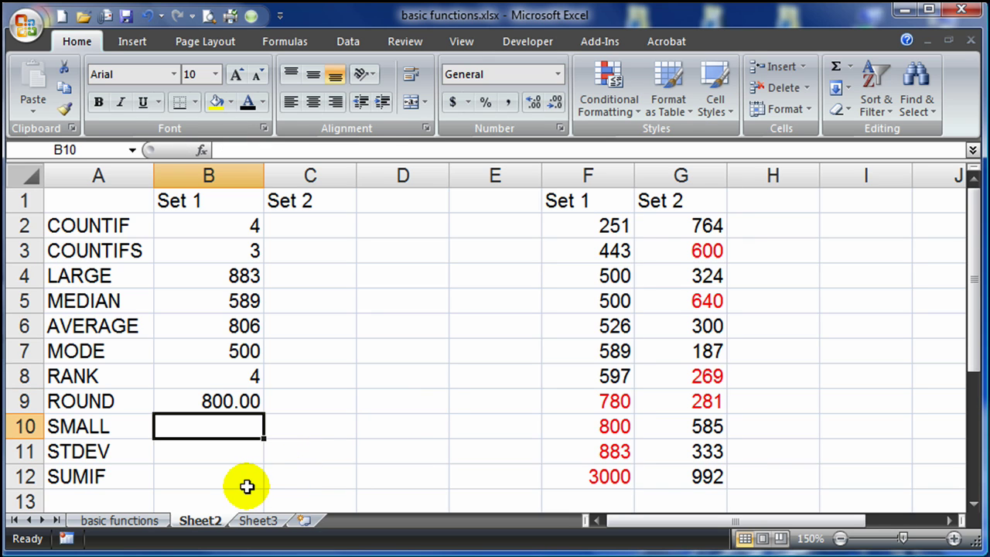
Change the number of digits in the ROUND formula in B9 to -3 to round to the nearest thousand.
left_click(230, 403)
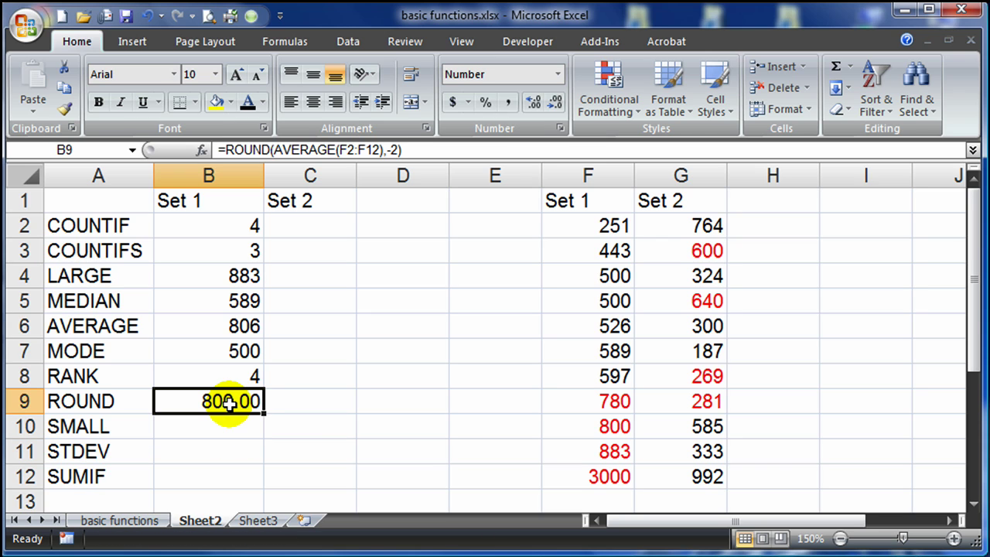
double_click(229, 402)
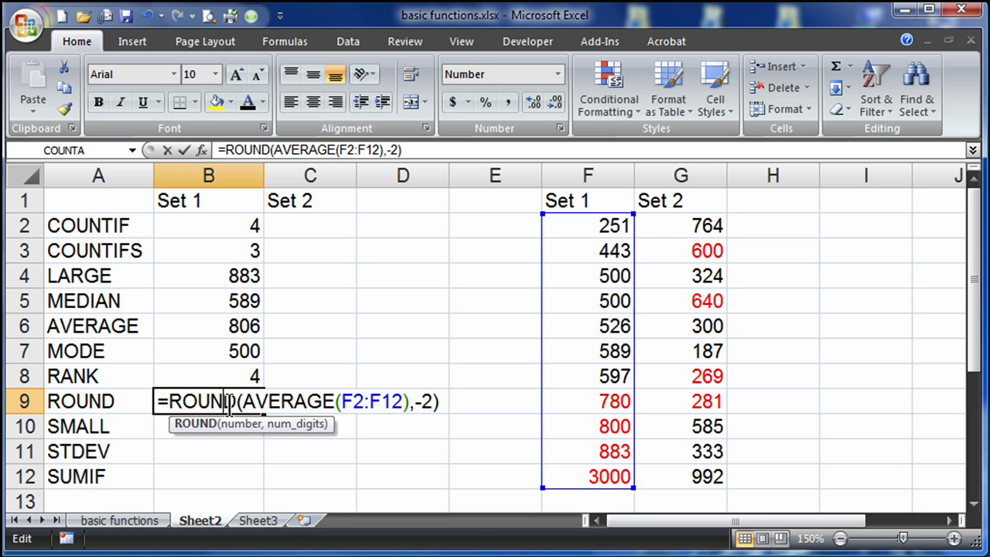
double_click(426, 400)
type("3")
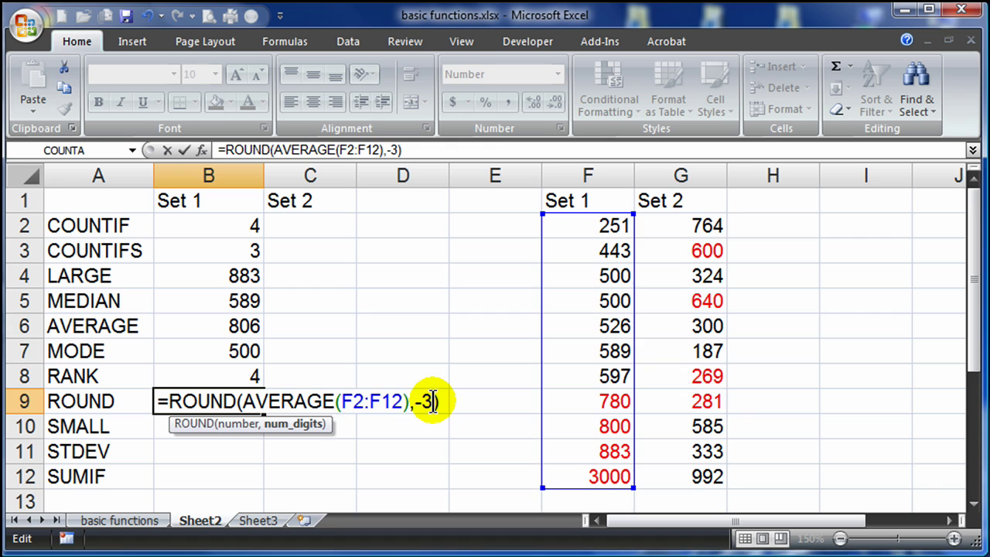
key("Return")
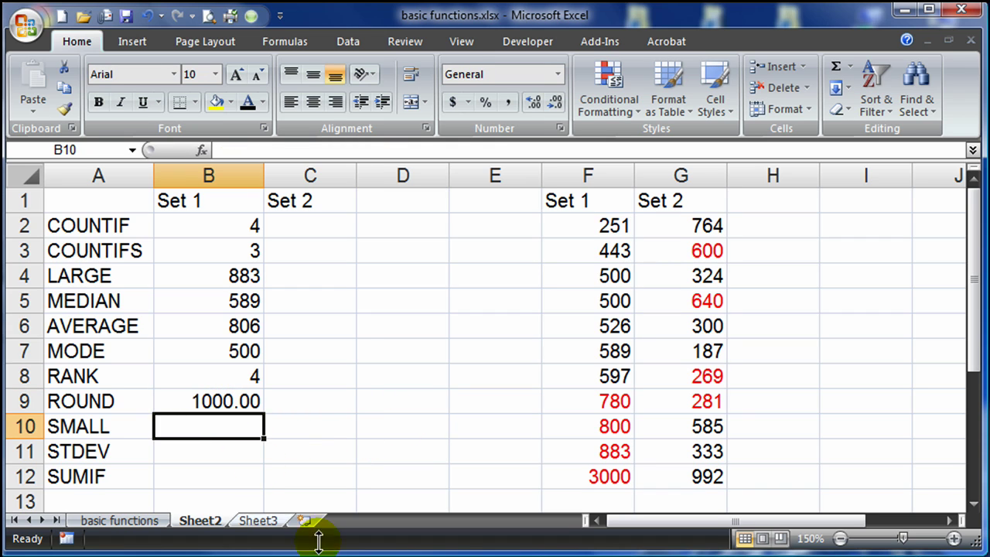
Enter a SMALL formula in B10 over the Set 1 range F2:F12 with 1 as the k argument.
left_click(223, 457)
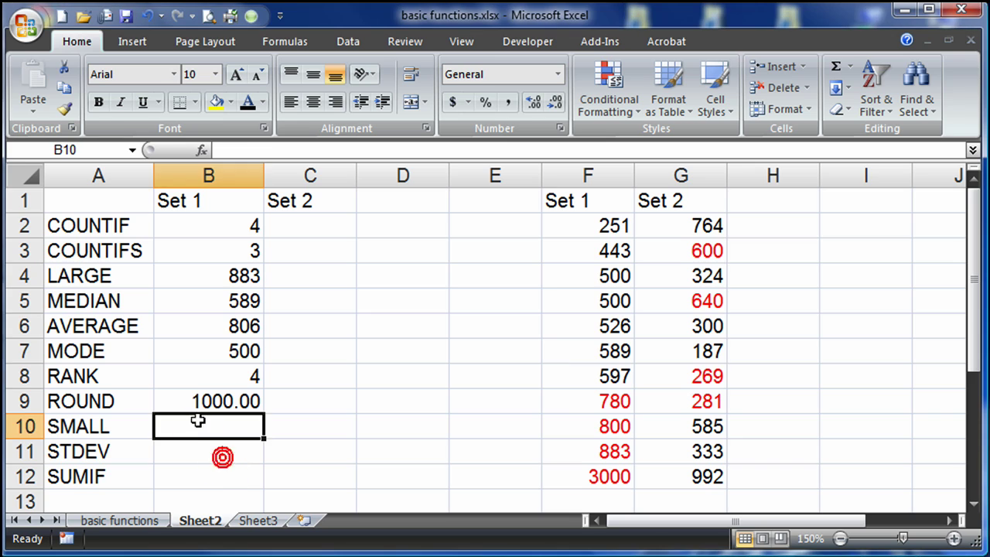
left_click(198, 449)
left_click(198, 426)
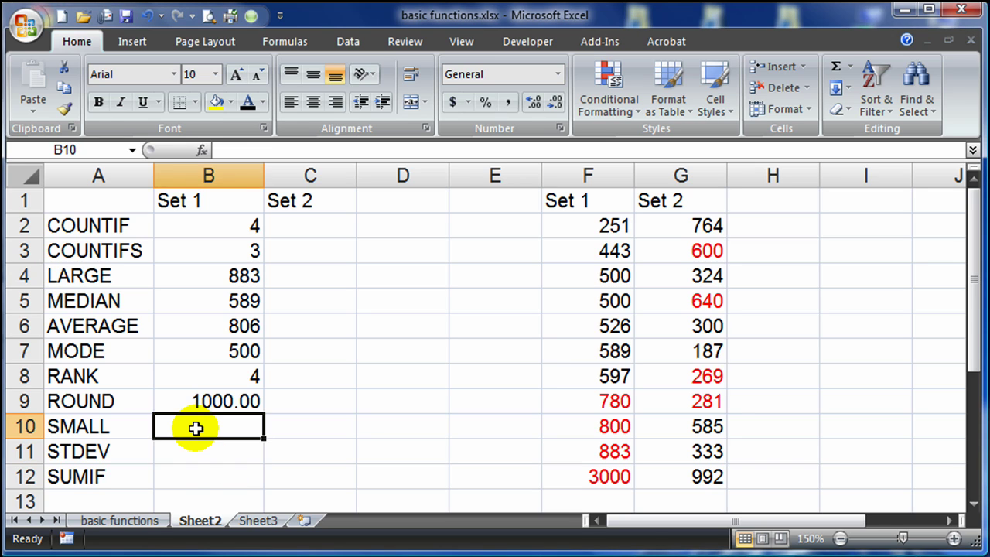
type("=")
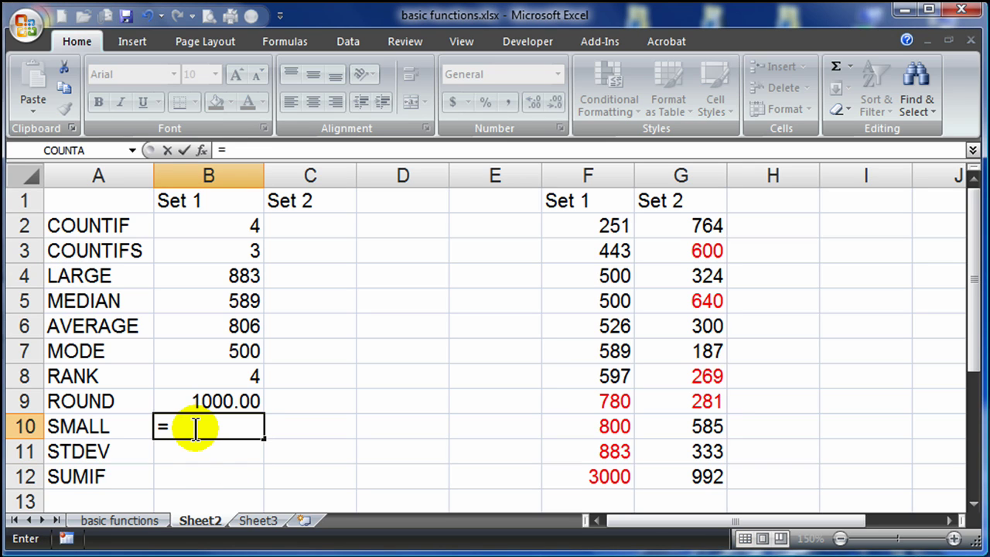
type("small")
key("Tab")
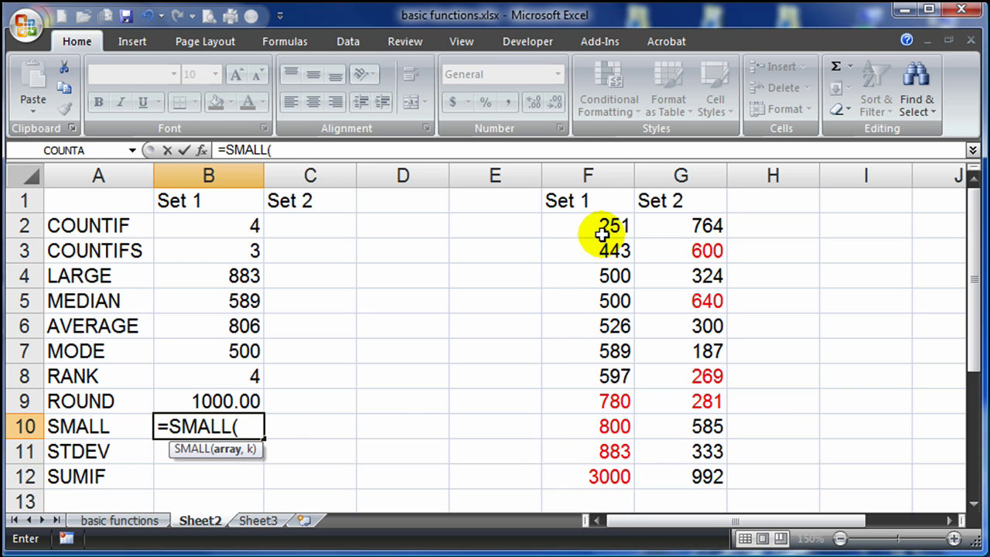
left_click_drag(599, 225, 607, 472)
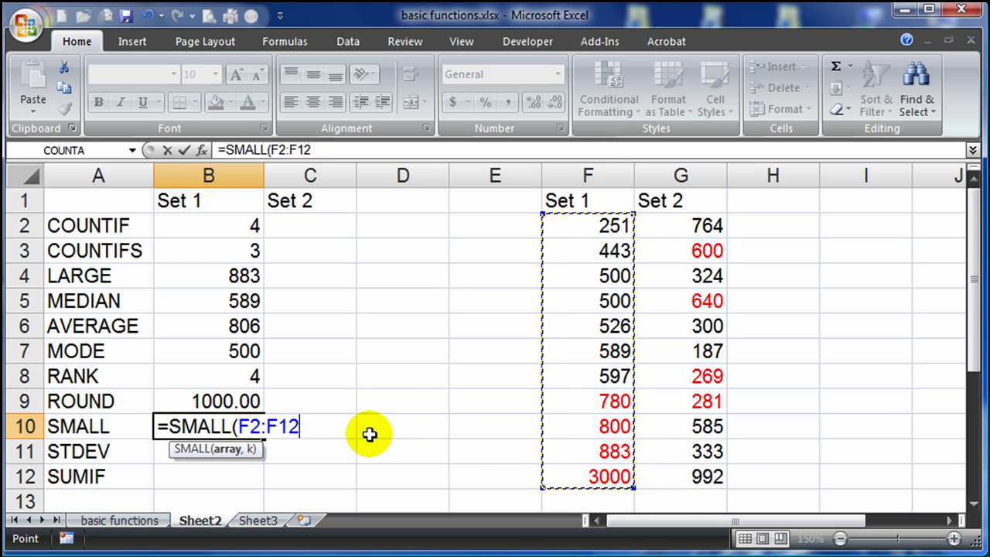
type(",1")
key("Return")
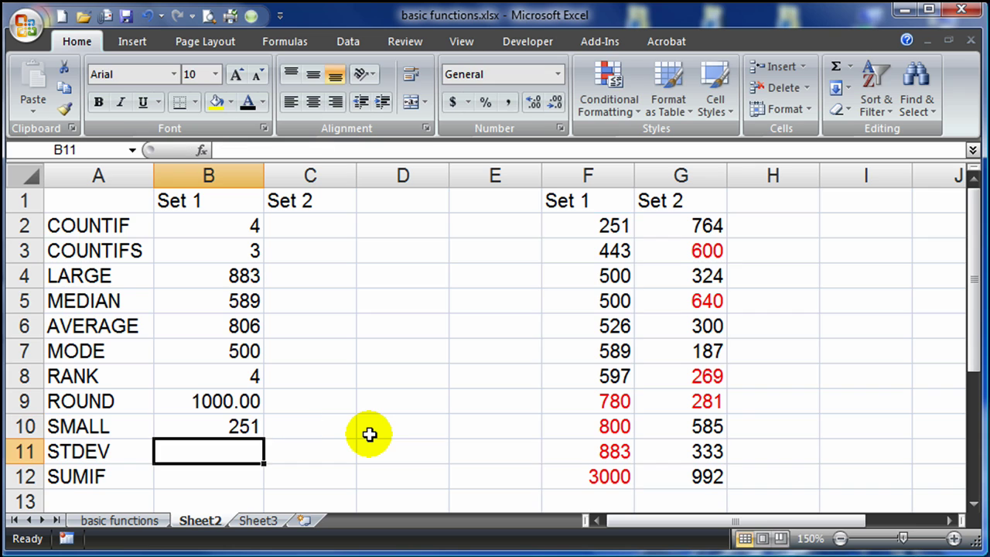
Change the k argument of the SMALL formula in B10 to 2 for the second-smallest value.
double_click(232, 426)
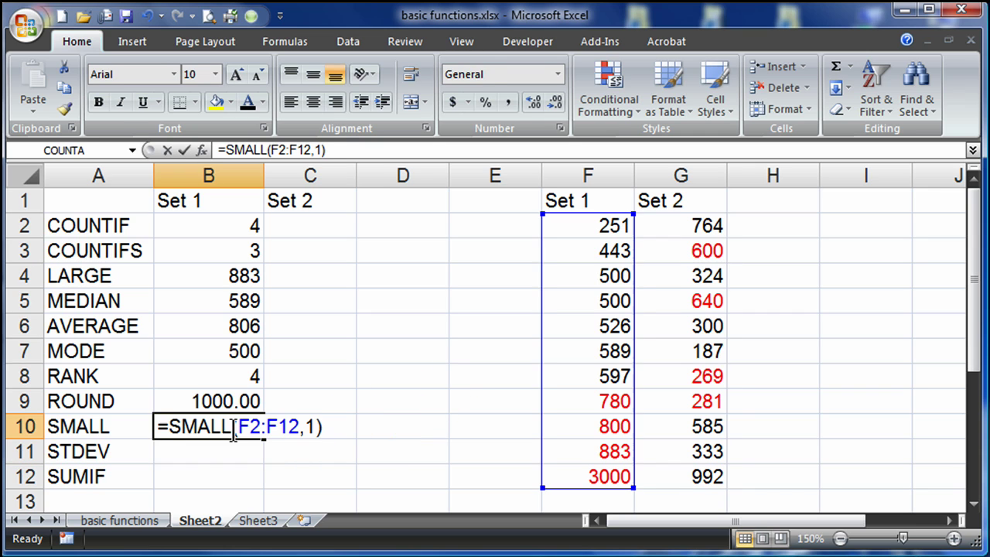
double_click(310, 426)
double_click(311, 426)
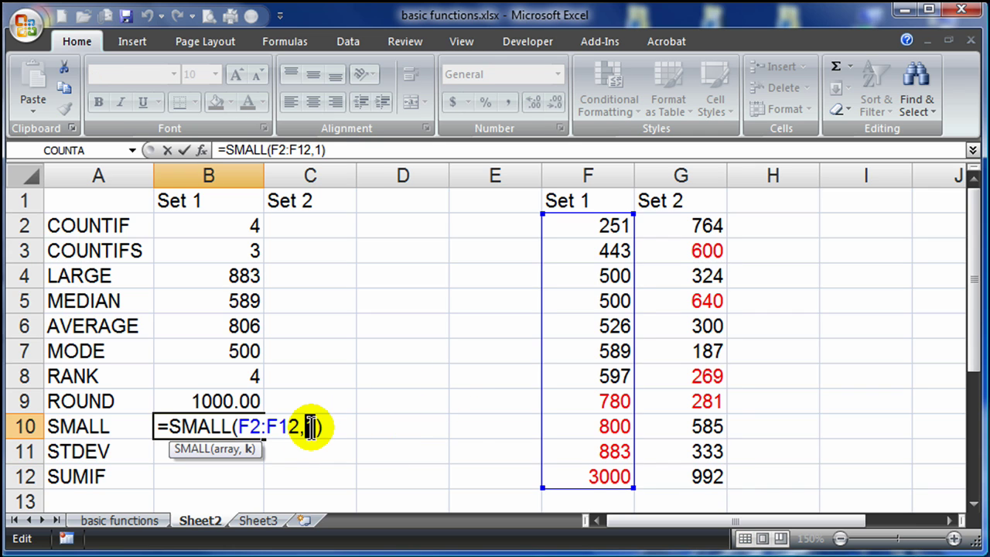
type("2")
key("Return")
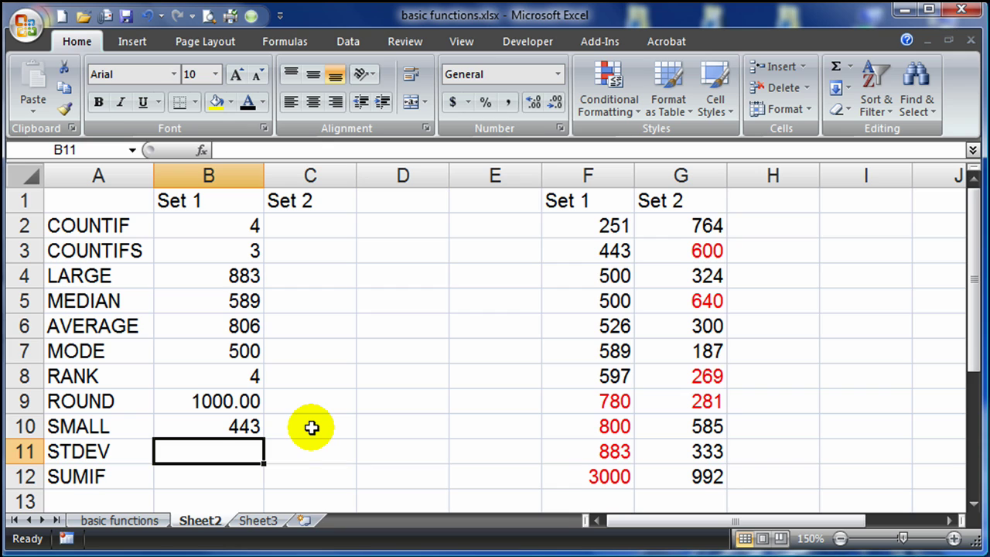
Enter a STDEV formula in B11 that covers the Set 1 range F2:F12.
left_click(234, 470)
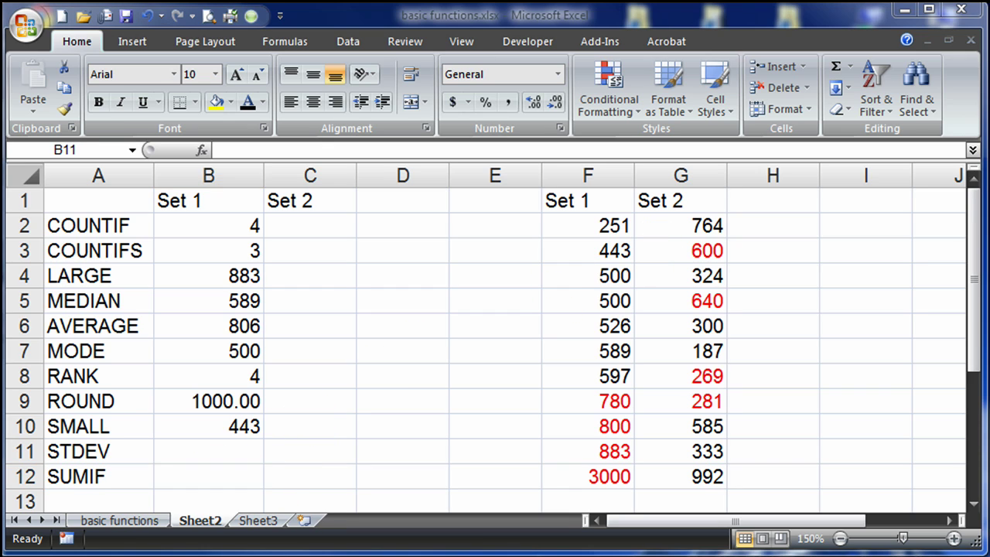
left_click(203, 448)
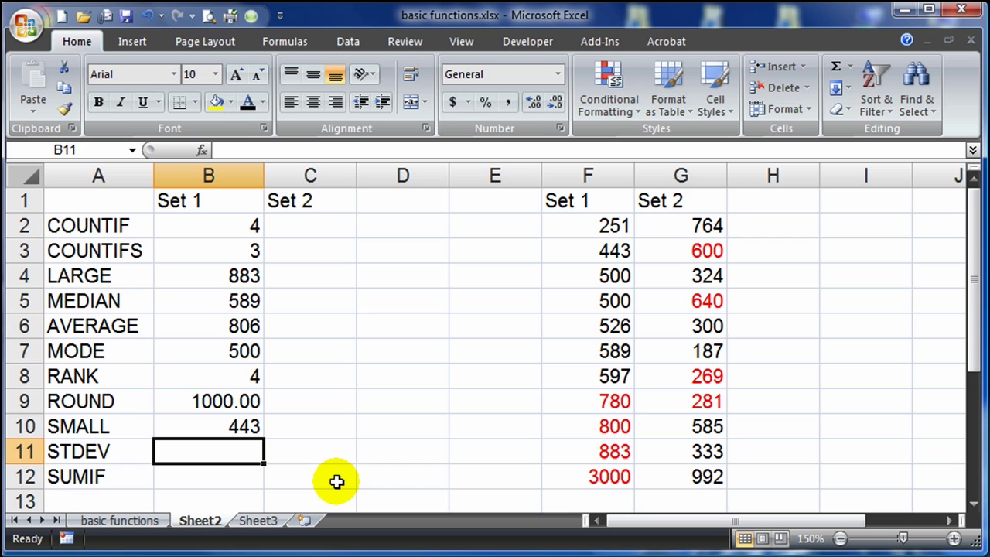
type("=std")
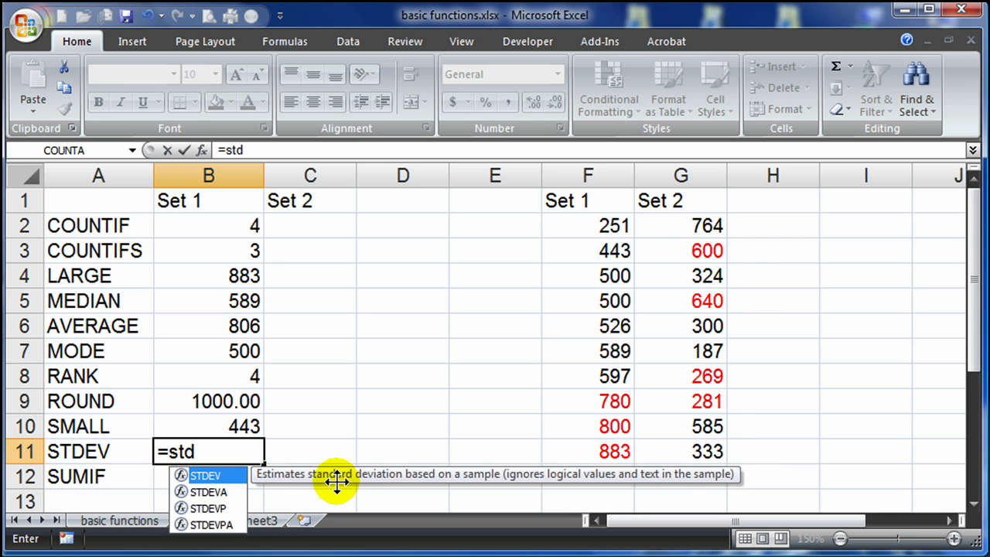
key("Tab")
left_click_drag(607, 232, 609, 477)
type(")")
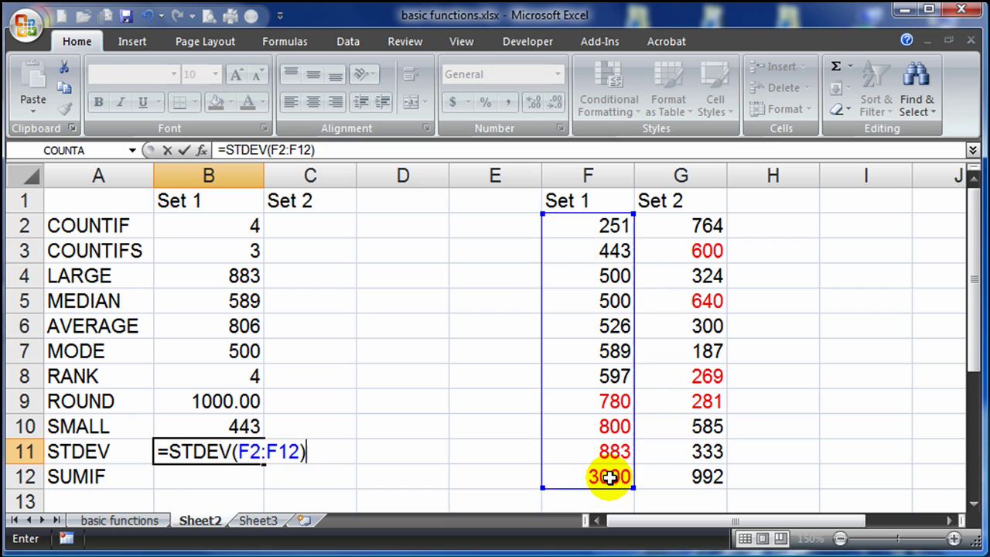
key("Return")
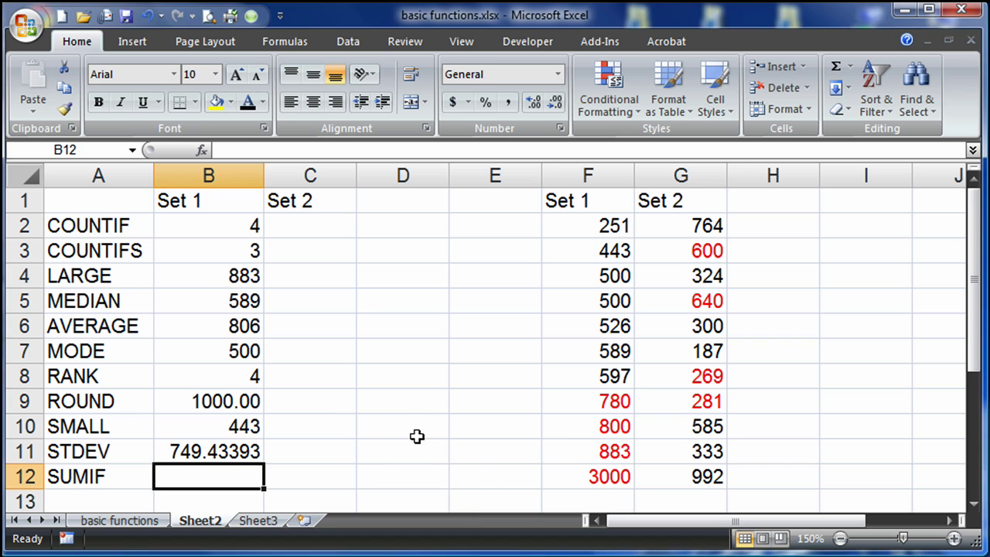
Fill the Set 1 range F2:F12 with the formula =RANDBETWEEN(800,999).
left_click(590, 226)
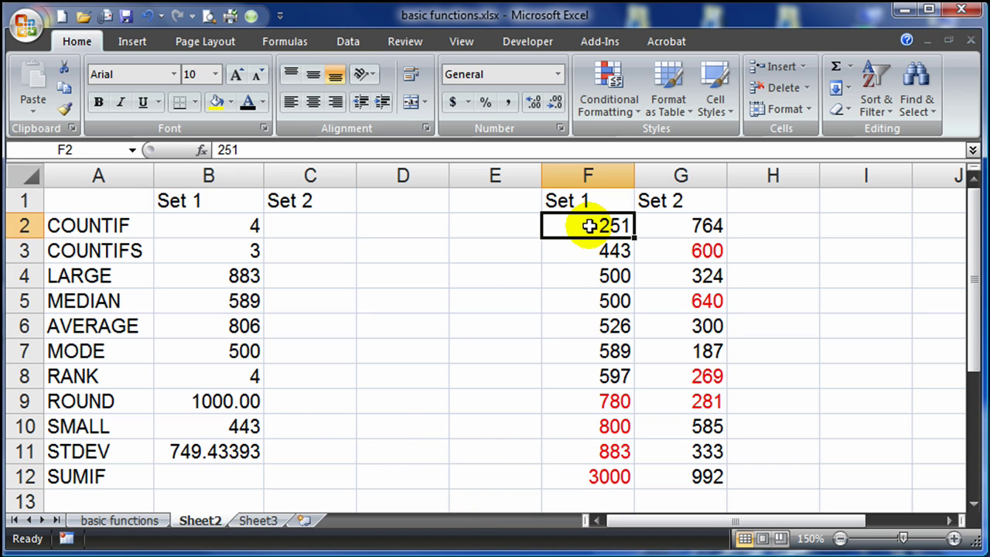
type("=rand")
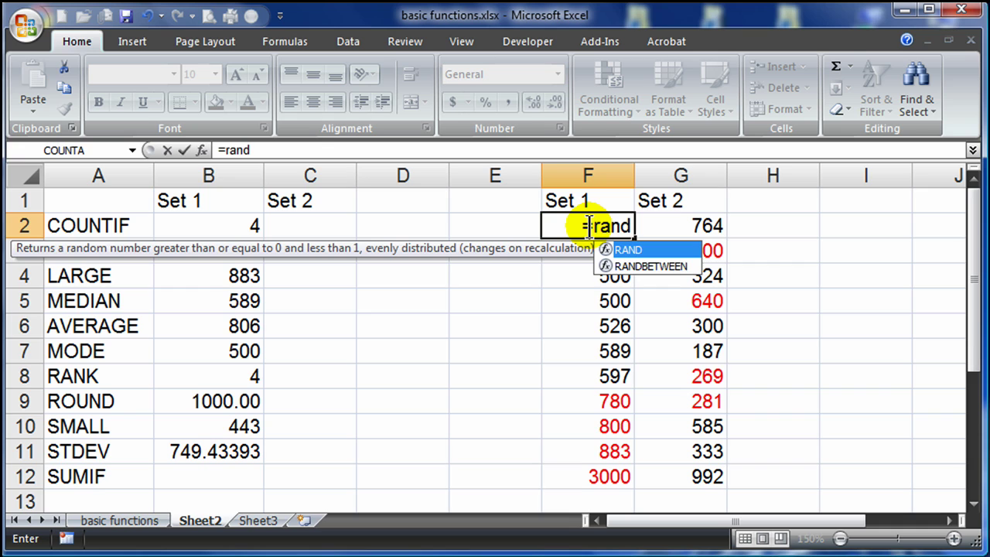
key("Down")
key("Tab")
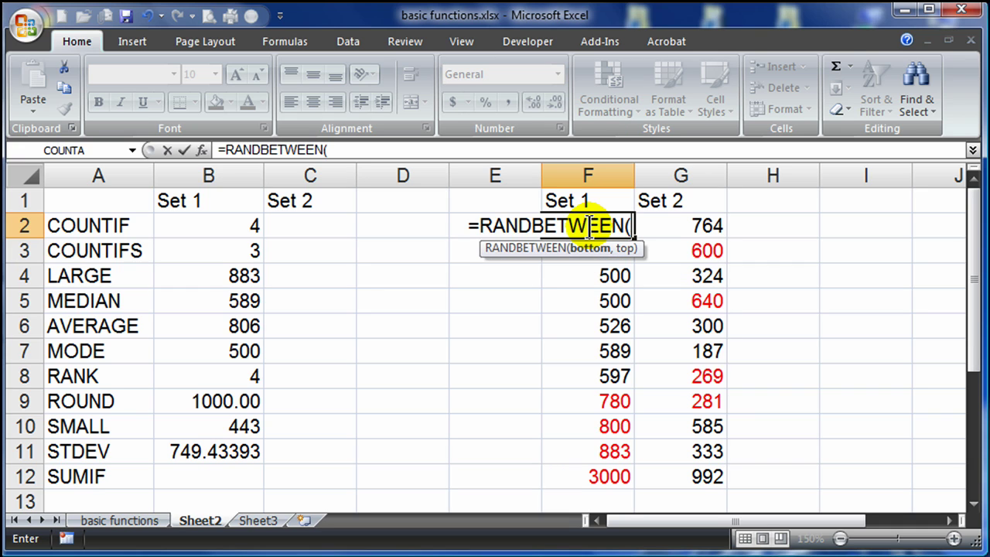
type("800,999")
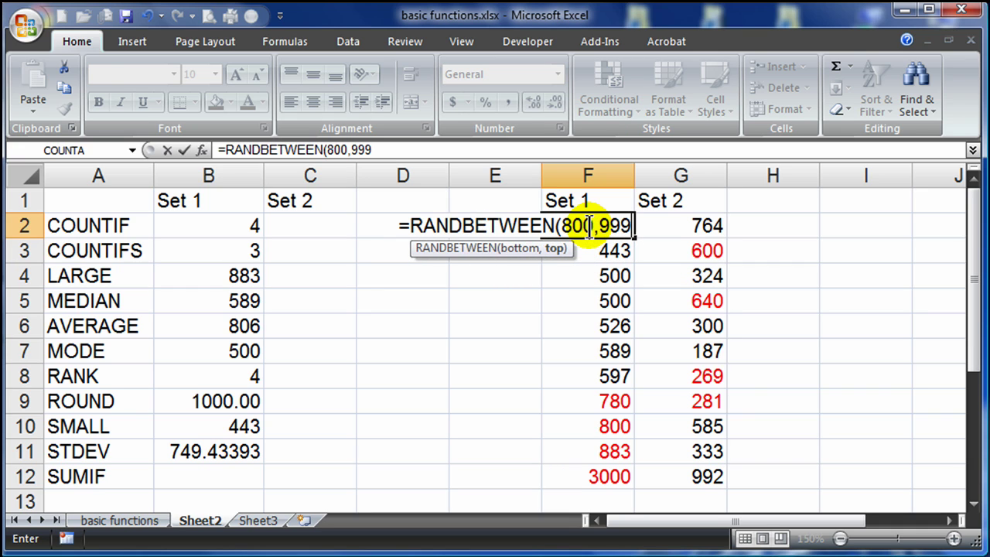
key("Return")
left_click(589, 225)
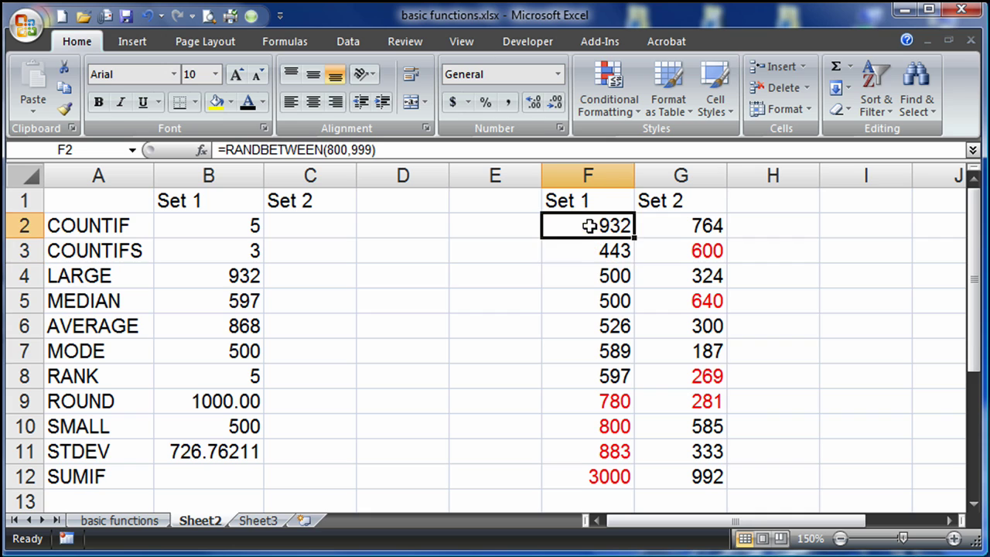
left_click_drag(634, 237, 641, 481)
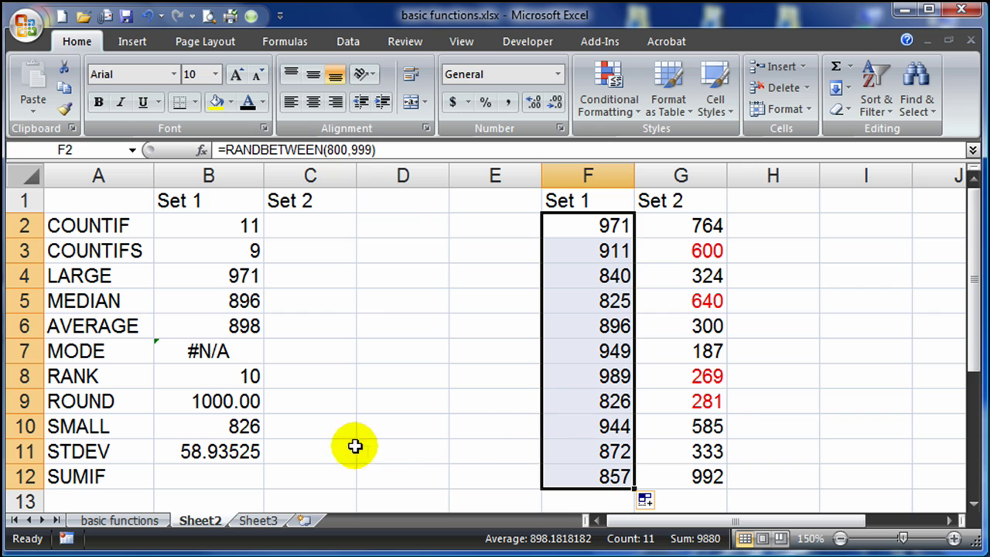
left_click(229, 475)
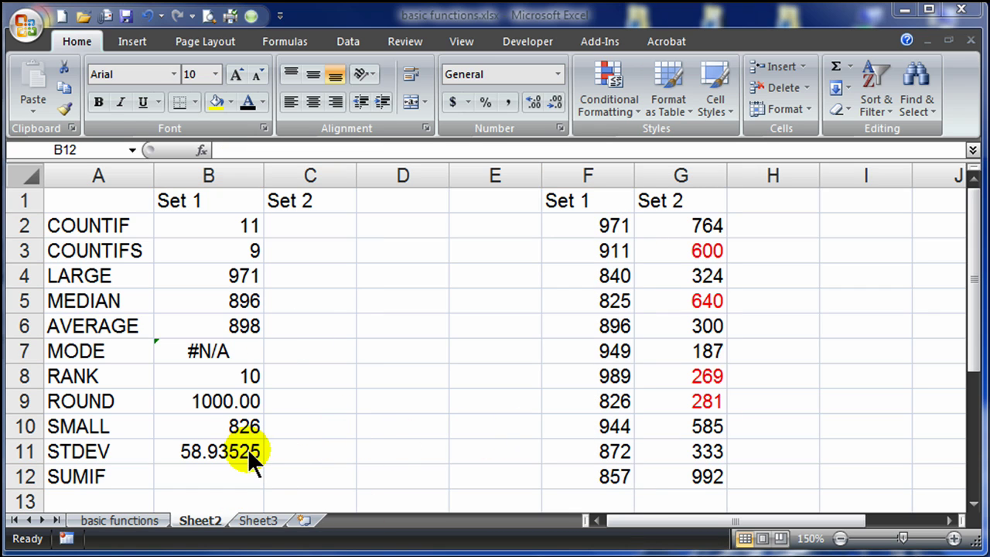
left_click(228, 475)
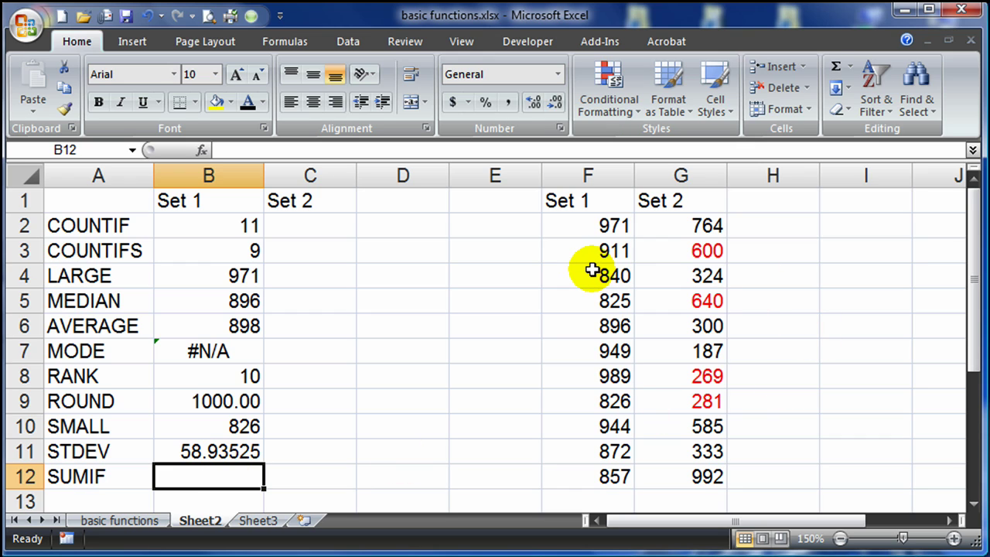
Replace the Set 1 numbers in F2:F12 with the formula =RANDBETWEEN(2005,2010).
left_click(608, 225)
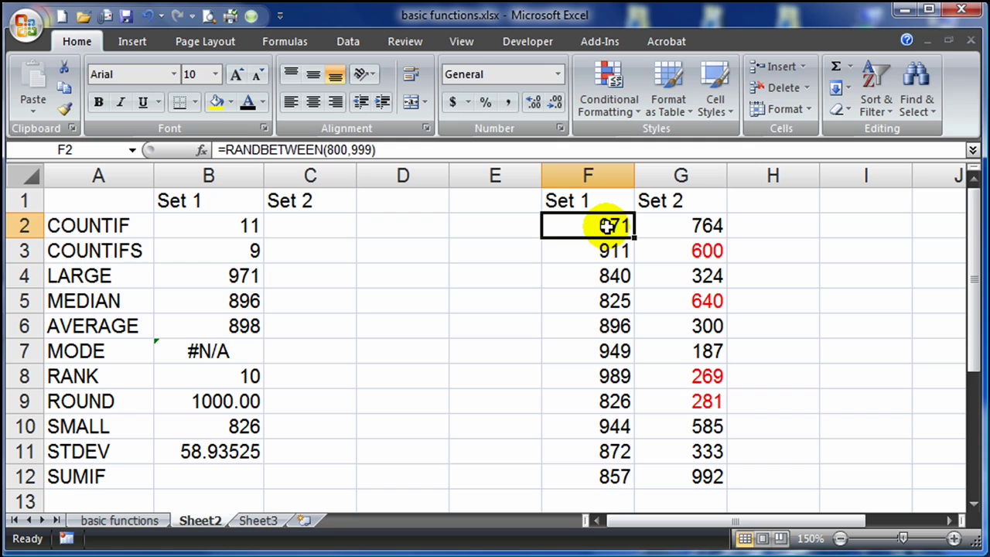
type("=rand")
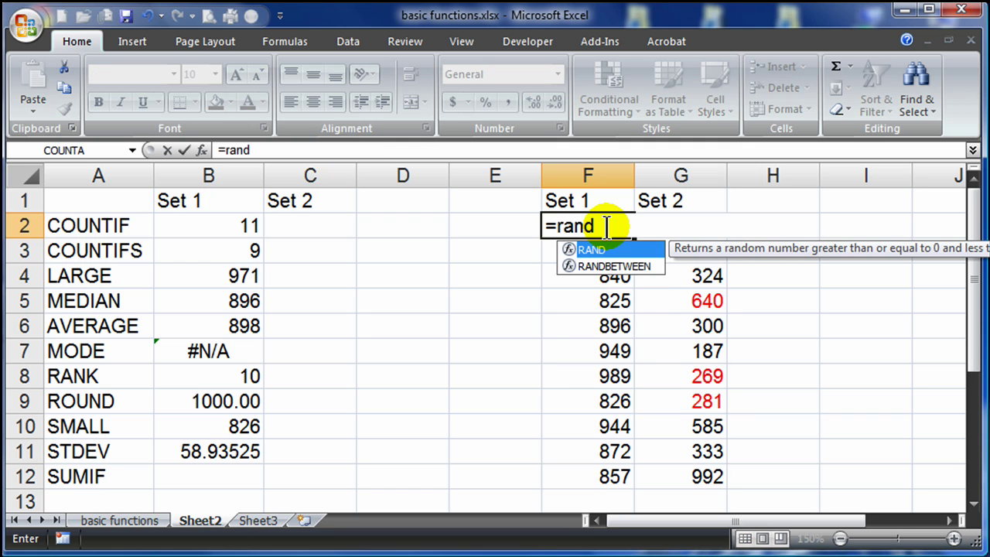
key("Down")
key("Tab")
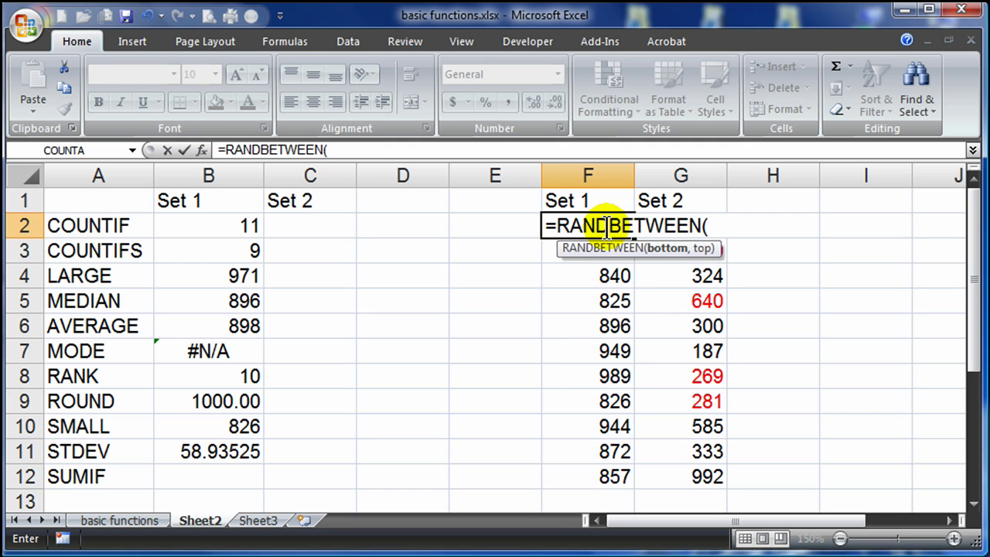
type("2005,")
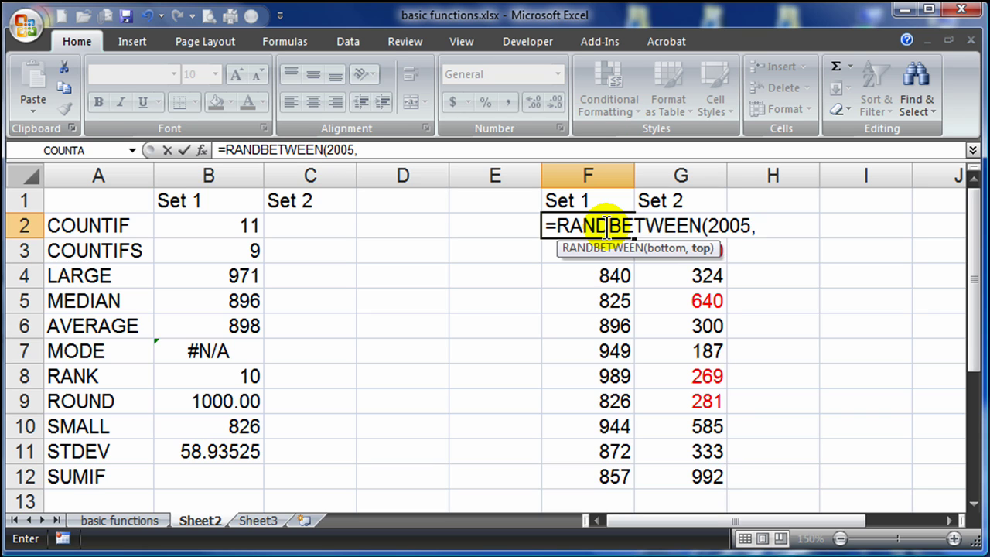
type("2010)")
key("Return")
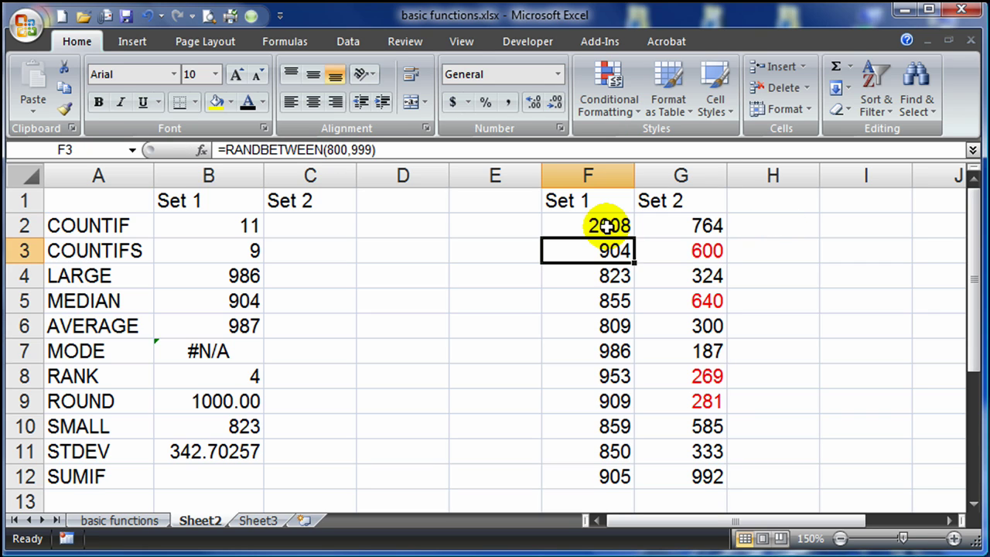
left_click(607, 225)
left_click_drag(634, 238, 654, 492)
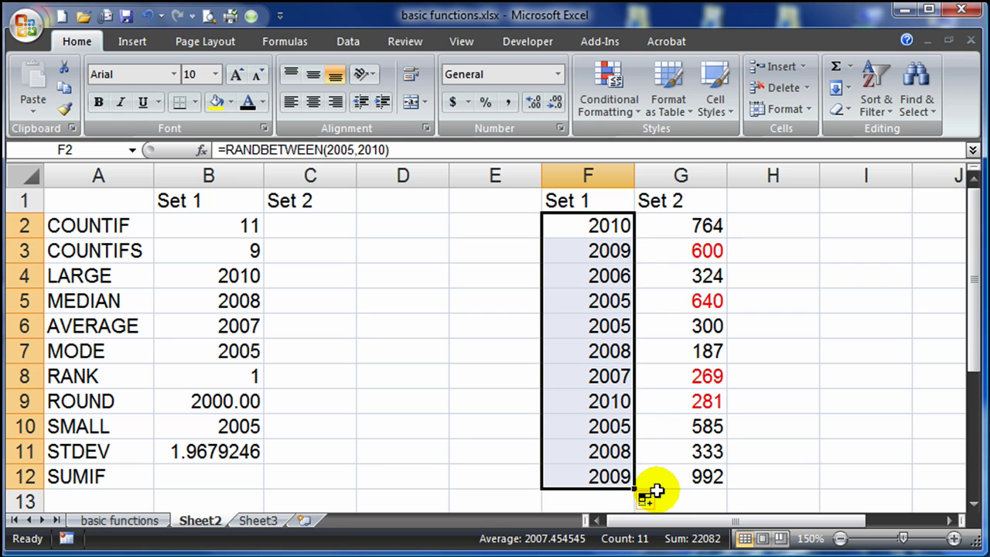
Convert the RANDBETWEEN formulas in F2:F12 to static values in place.
right_click(628, 374)
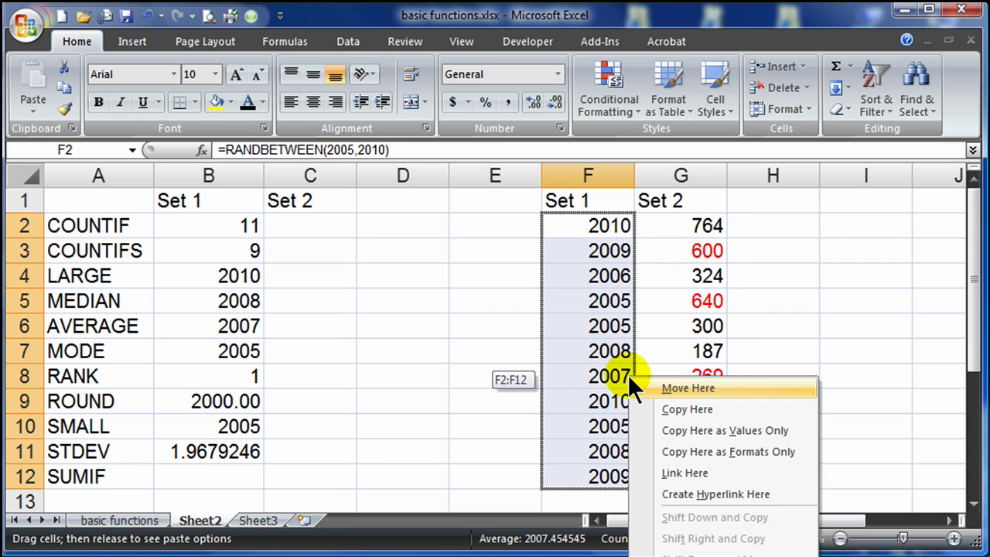
left_click(670, 430)
left_click(551, 331)
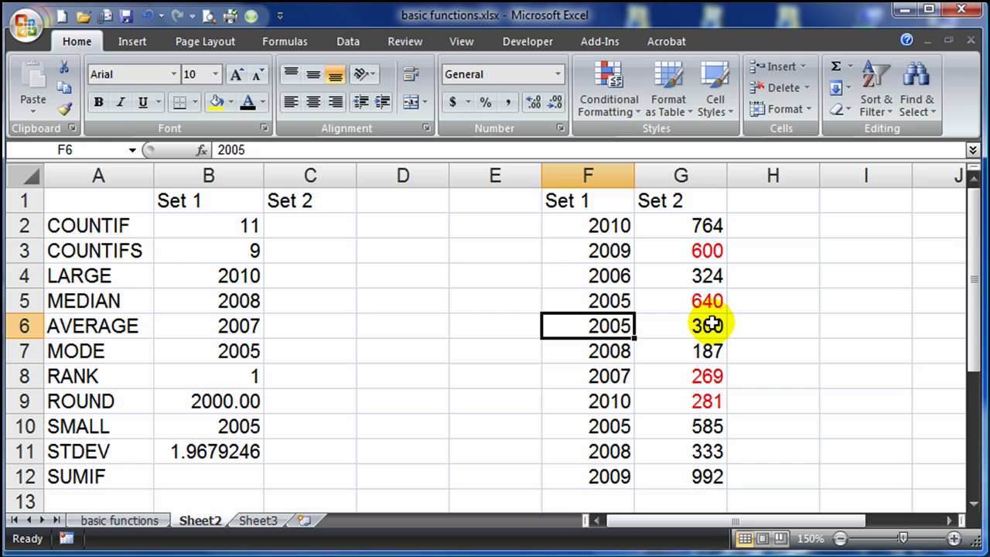
Begin a SUMIF formula in B12 with the Set 1 cells F2:F12 as the criteria range.
left_click(223, 478)
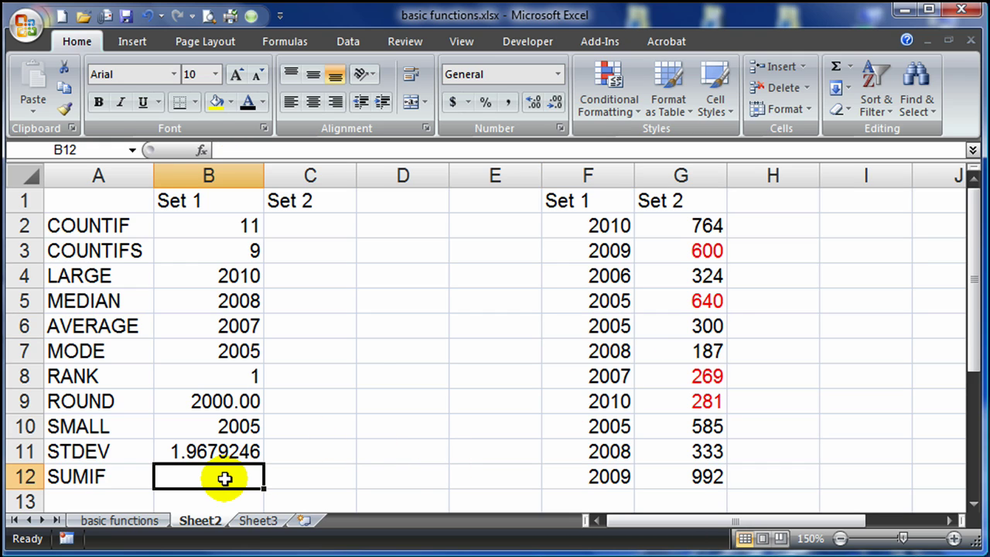
left_click(973, 504)
left_click(974, 504)
left_click(973, 504)
left_click(973, 504)
left_click(974, 505)
left_click(974, 504)
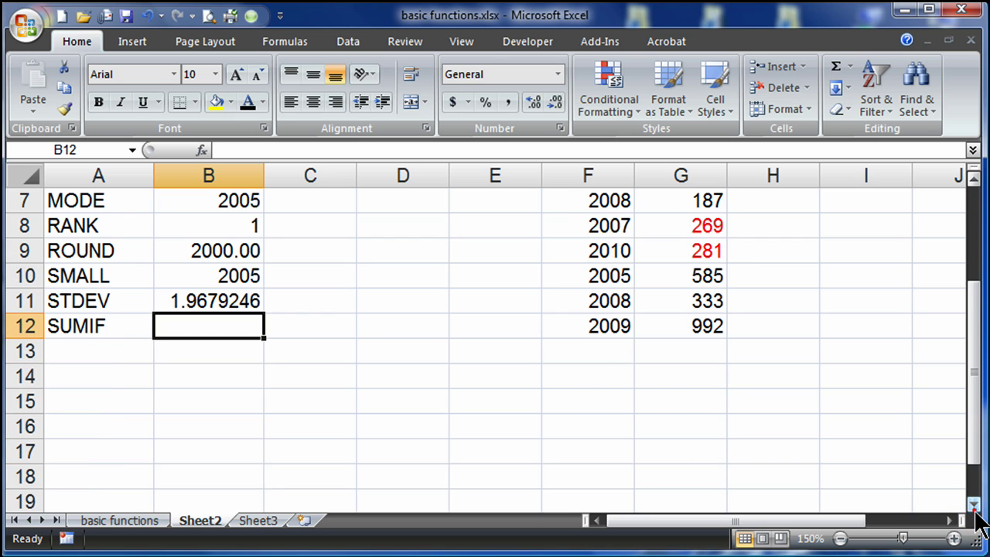
type("=sumif(")
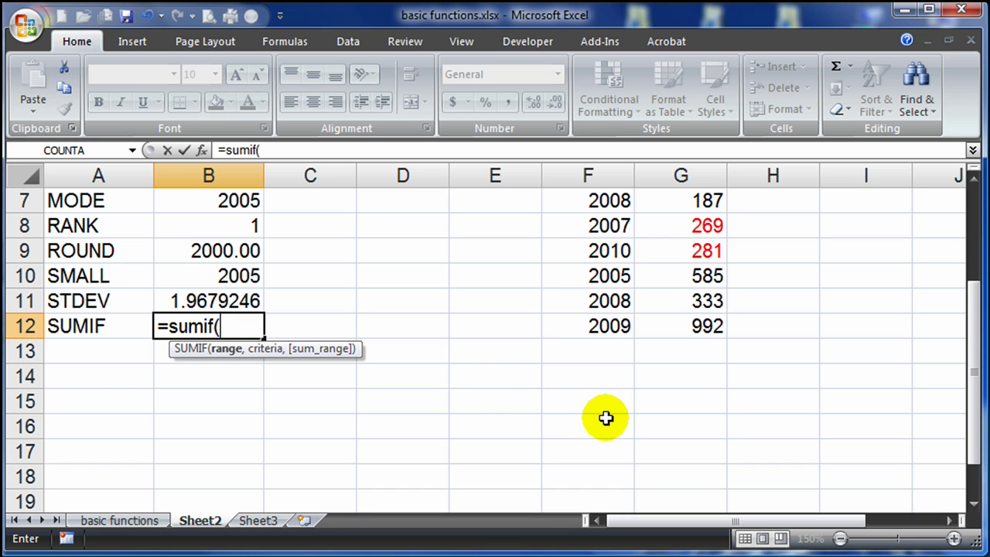
scroll(609, 419, "up", 2)
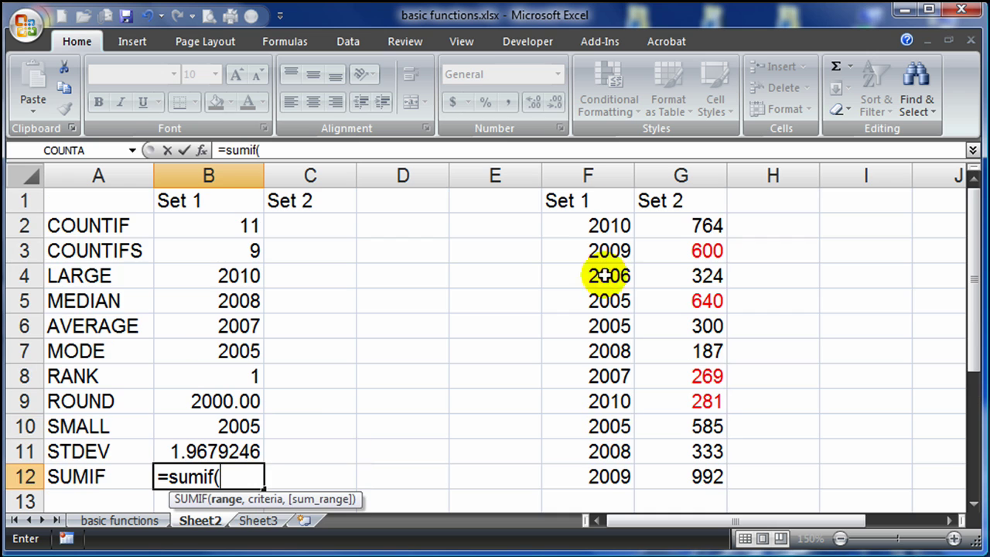
left_click_drag(597, 224, 579, 468)
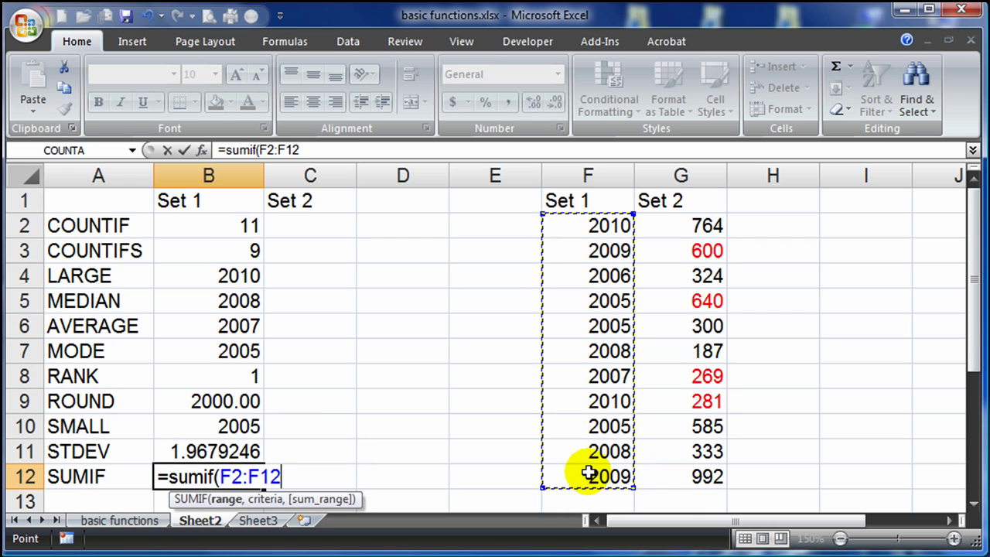
Complete the SUMIF formula in B12 with the criterion "2009" and the Set 2 cells G2:G12 as the sum range.
scroll(484, 430, "down", 3)
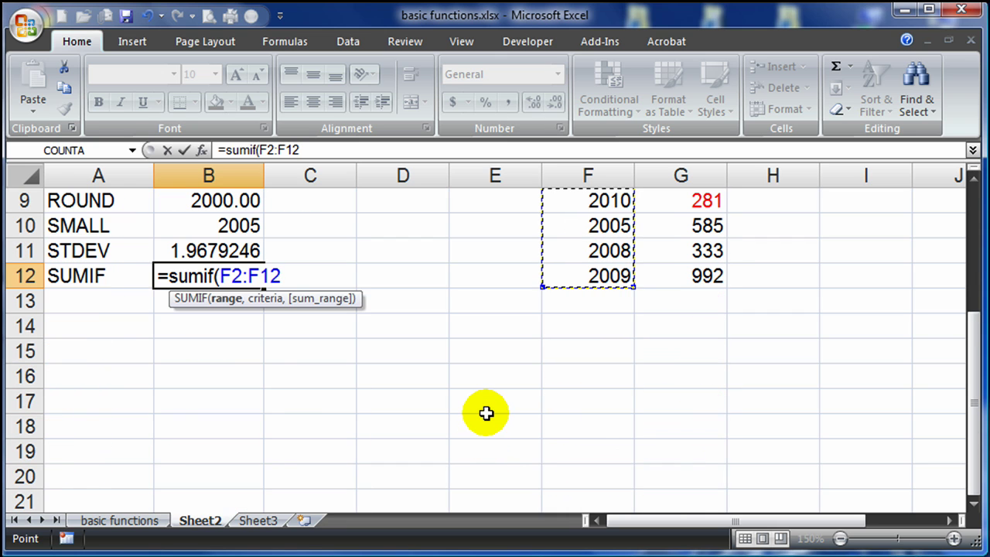
type(",")
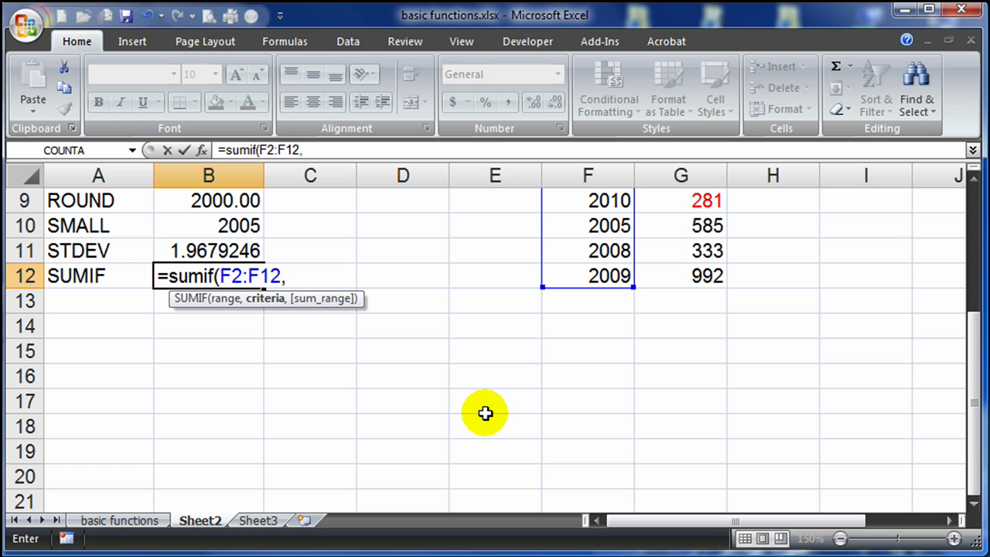
type("\"200")
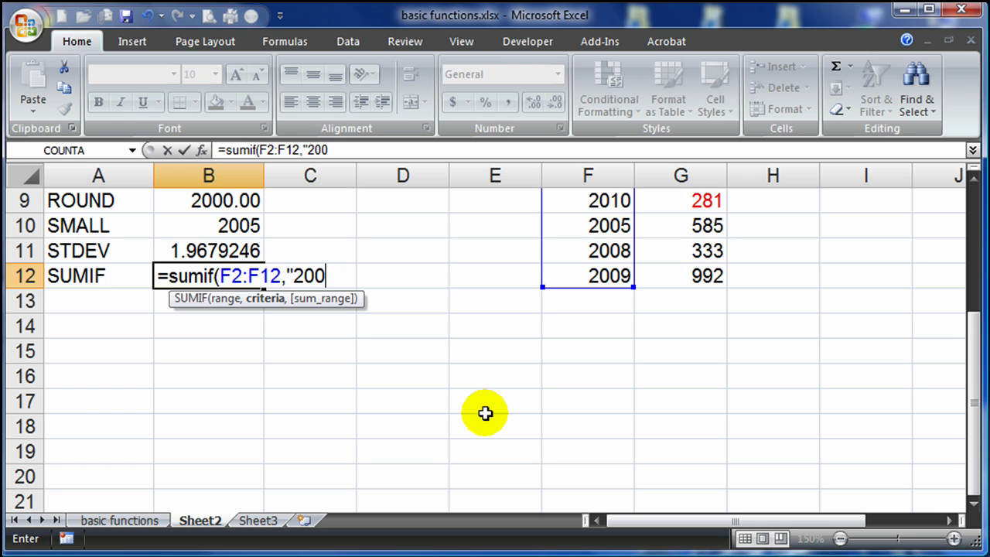
type("9\",")
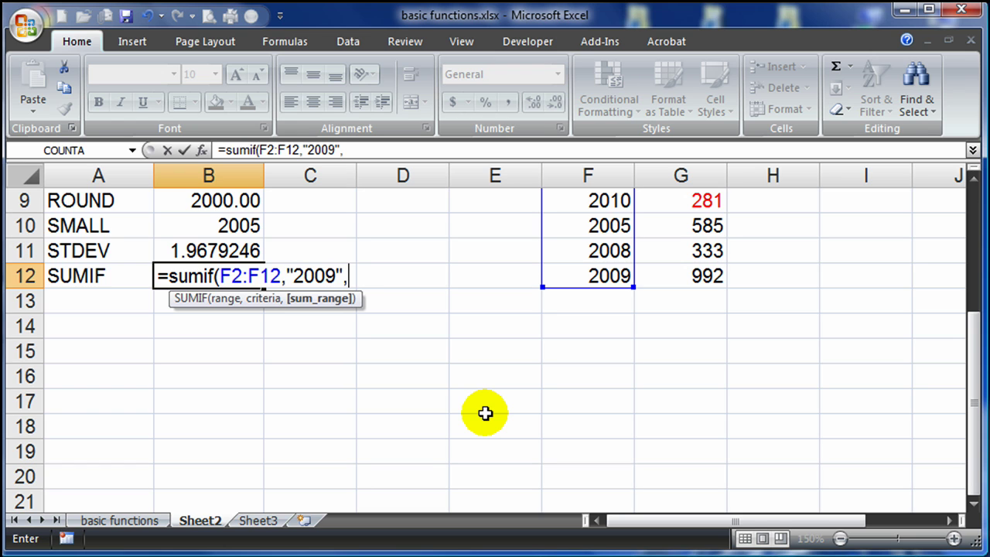
scroll(490, 415, "up", 3)
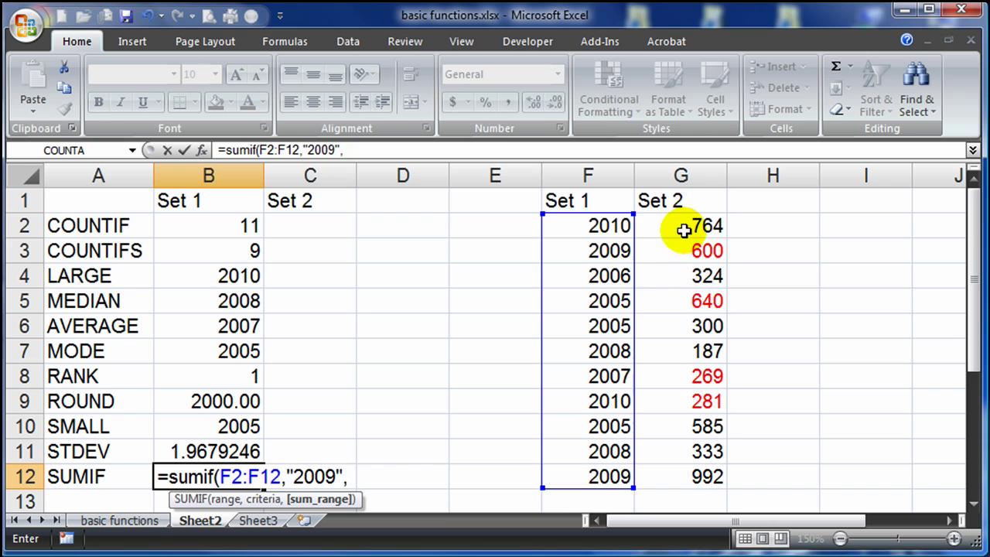
left_click_drag(670, 228, 680, 464)
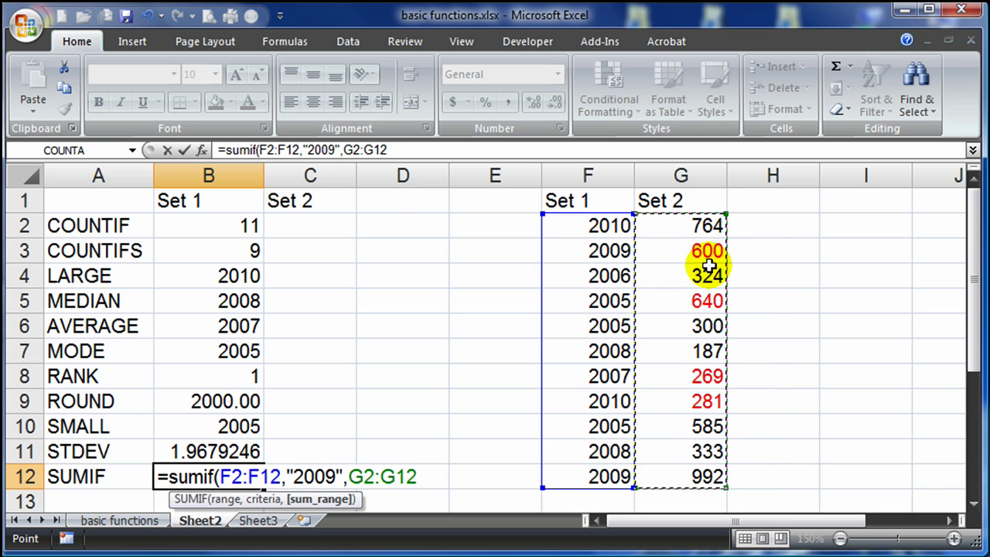
scroll(688, 445, "down", 1)
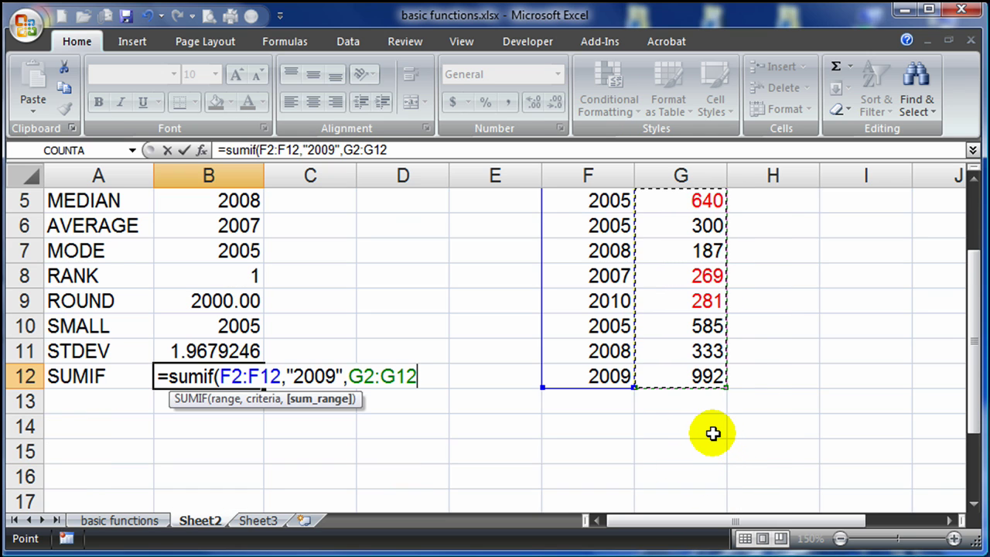
type(")")
key("Return")
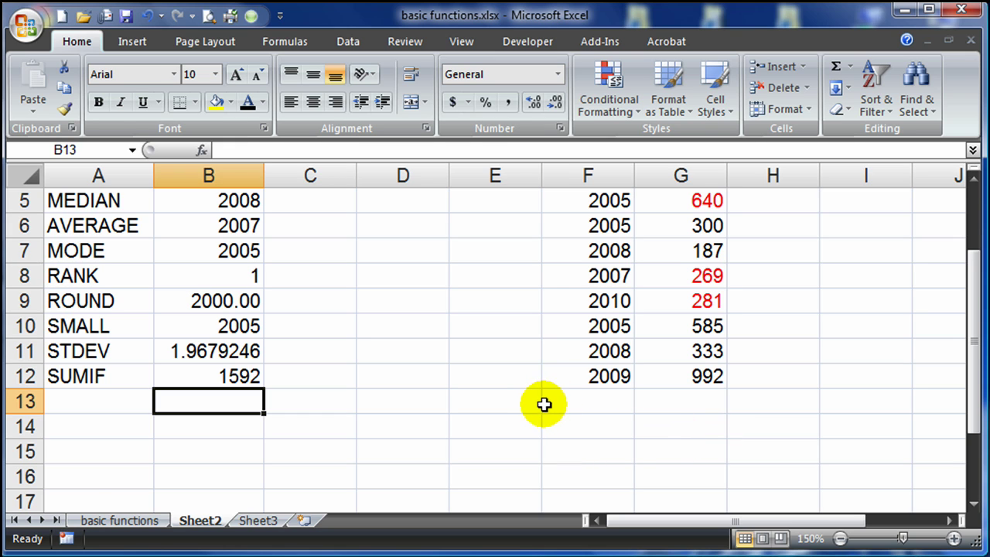
Set the font colour of the Set 2 numbers in G2:G12 to black.
scroll(543, 405, "up", 1)
left_click_drag(681, 225, 692, 475)
left_click(249, 103)
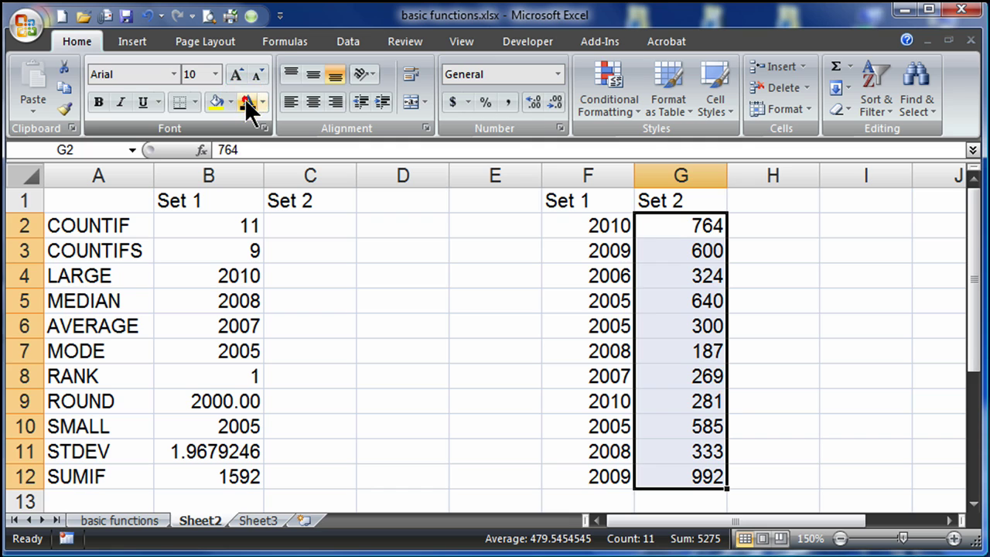
left_click(436, 308)
left_click(439, 307)
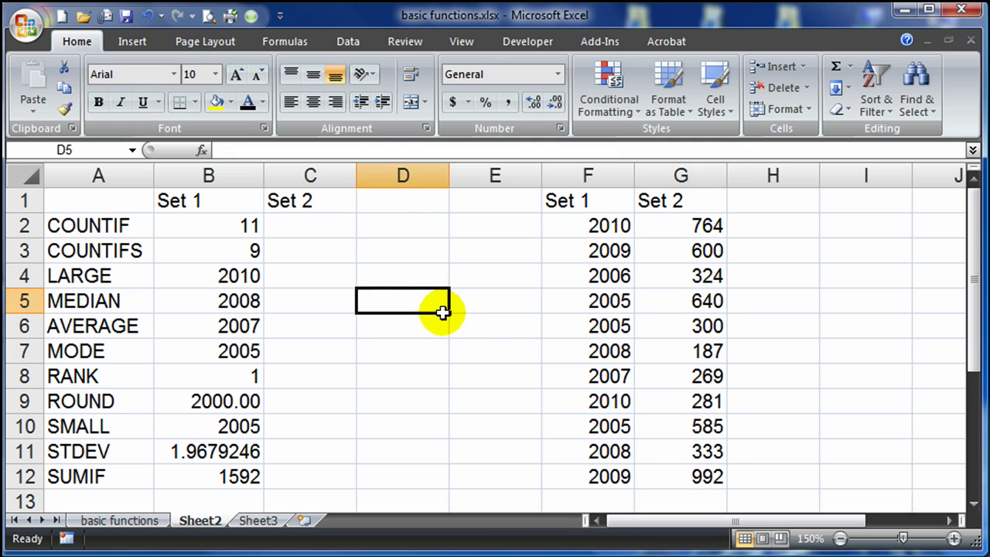
Set the font colour of the two 2009 rows, F3:G3 and F12:G12, to red.
double_click(199, 478)
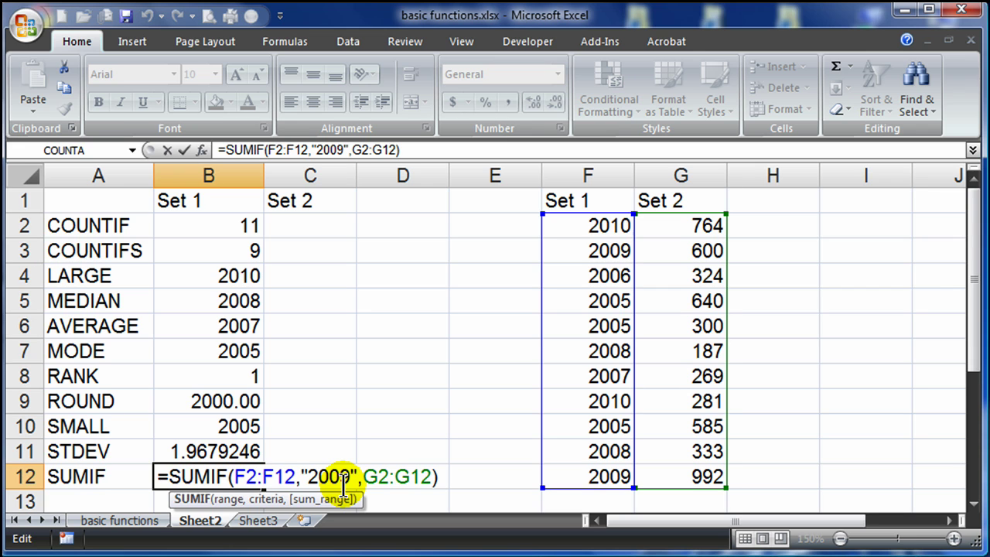
key("Return")
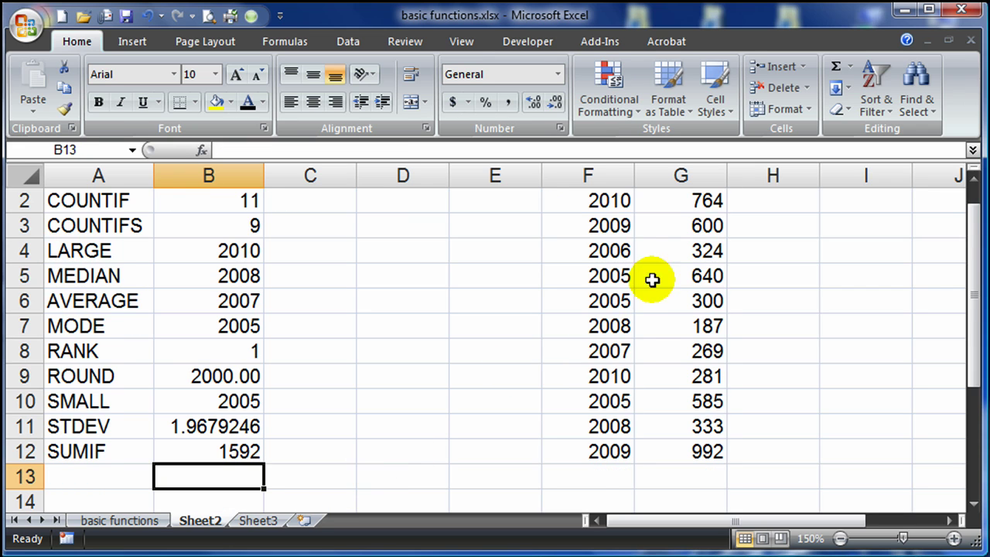
scroll(694, 275, "up", 1)
left_click_drag(607, 250, 658, 251)
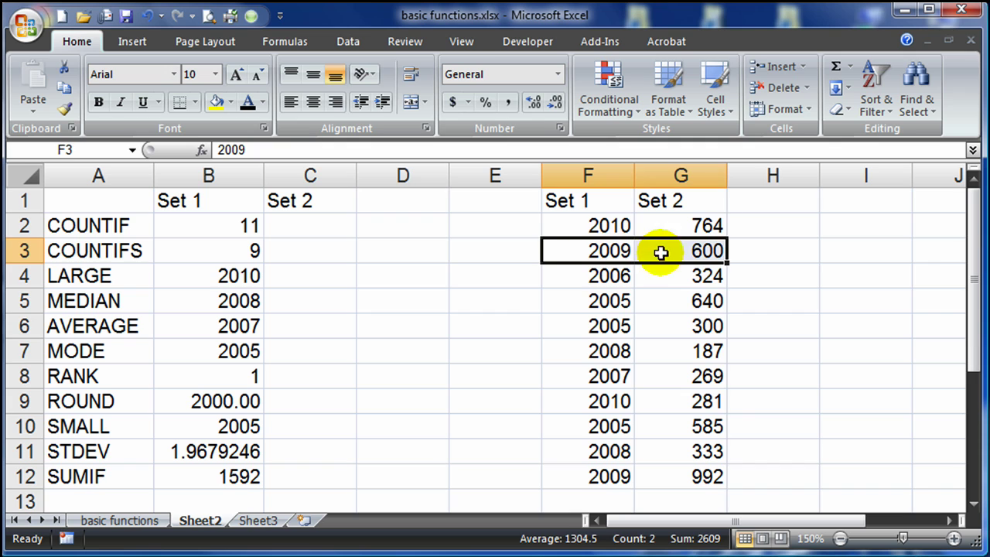
left_click(263, 102)
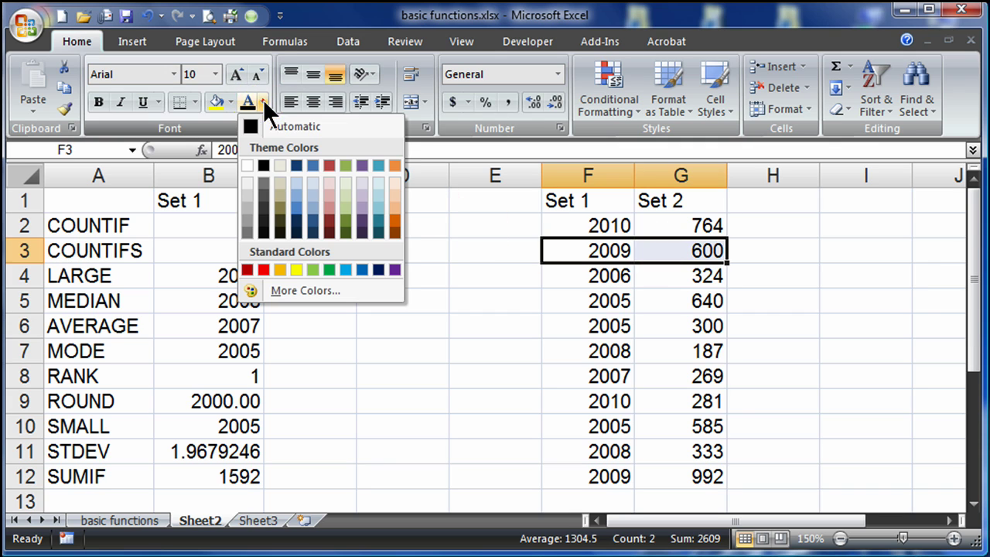
left_click(262, 266)
left_click_drag(629, 486, 701, 481)
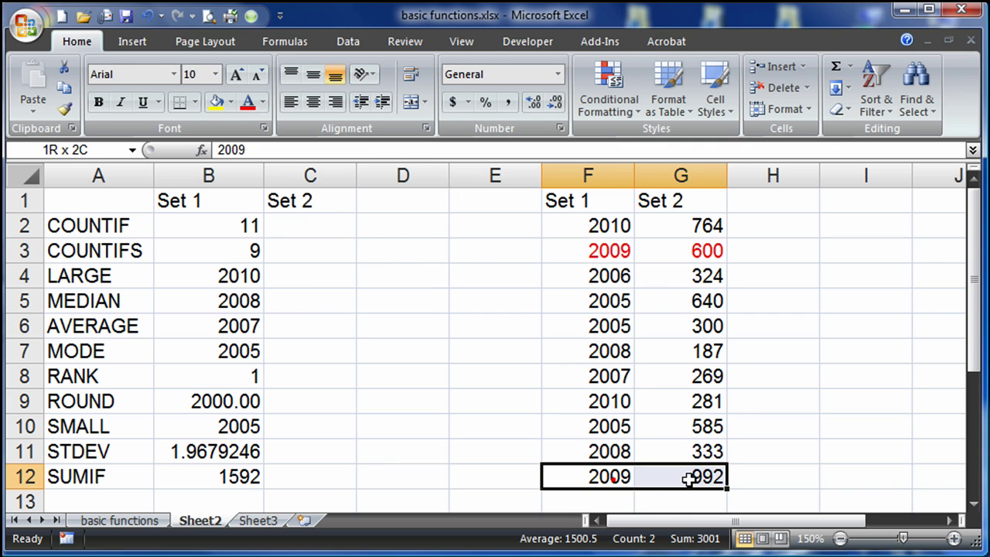
left_click(248, 101)
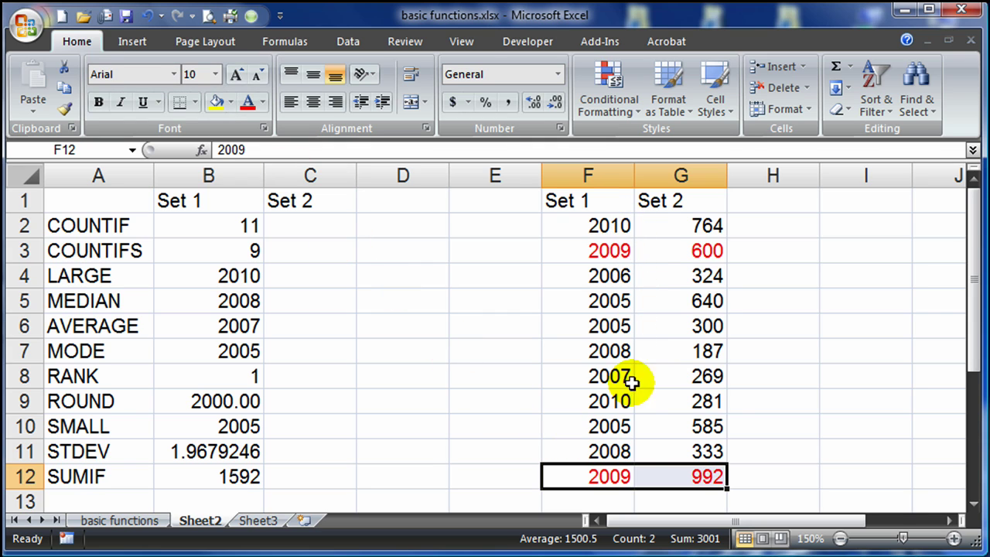
left_click(839, 375)
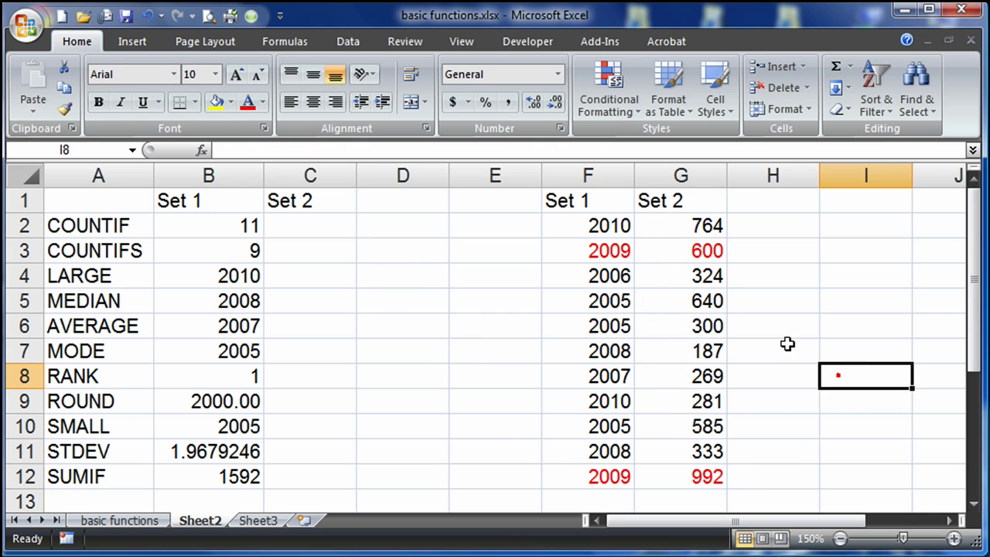
Check the combined total of G3 and G12 against the SUMIF result in B12 and review its formula.
left_click(708, 479)
left_click(692, 249, "ctrl")
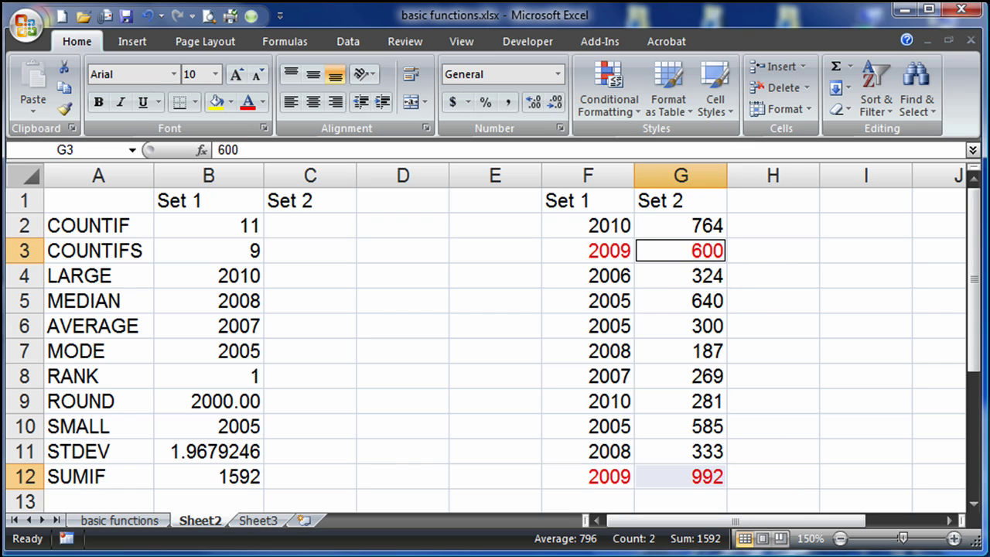
left_click(285, 471)
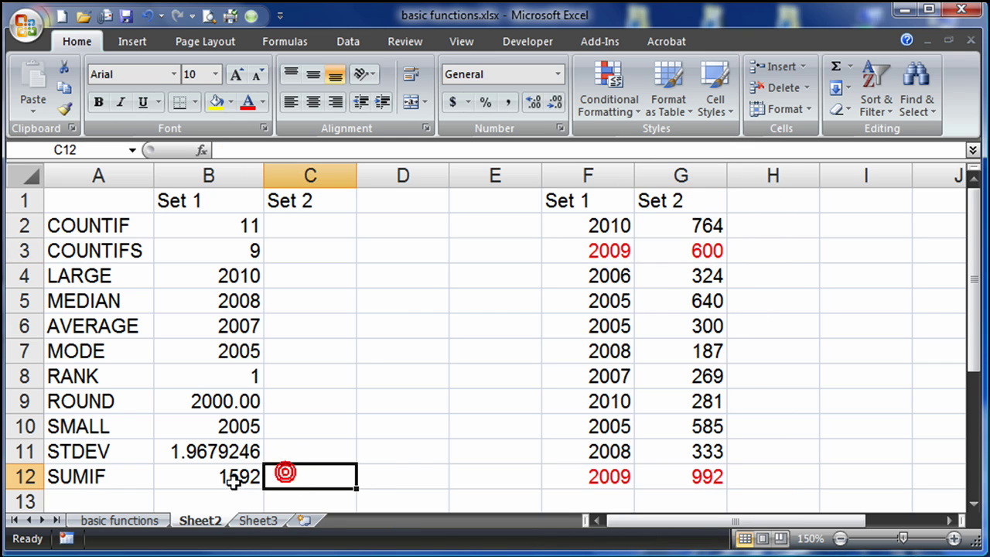
double_click(230, 476)
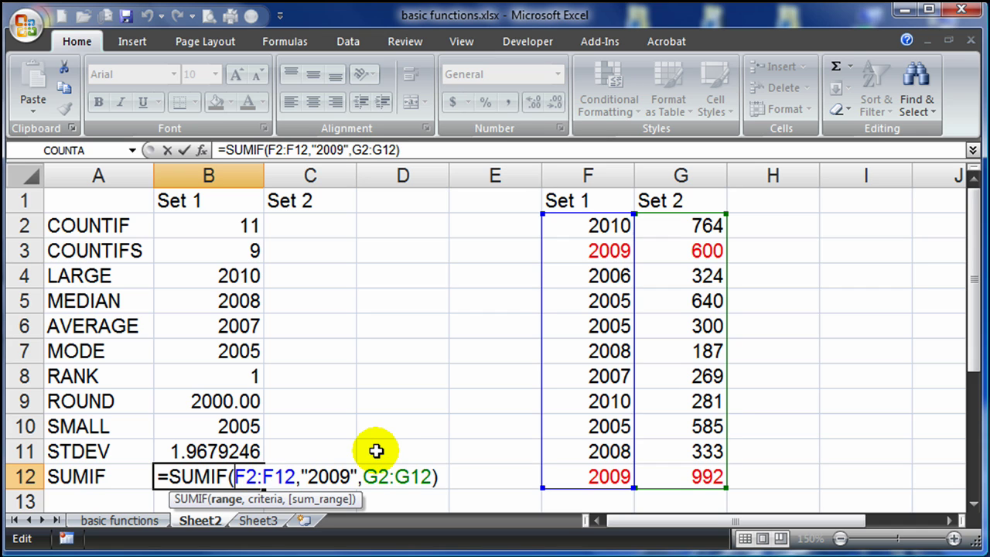
key("Return")
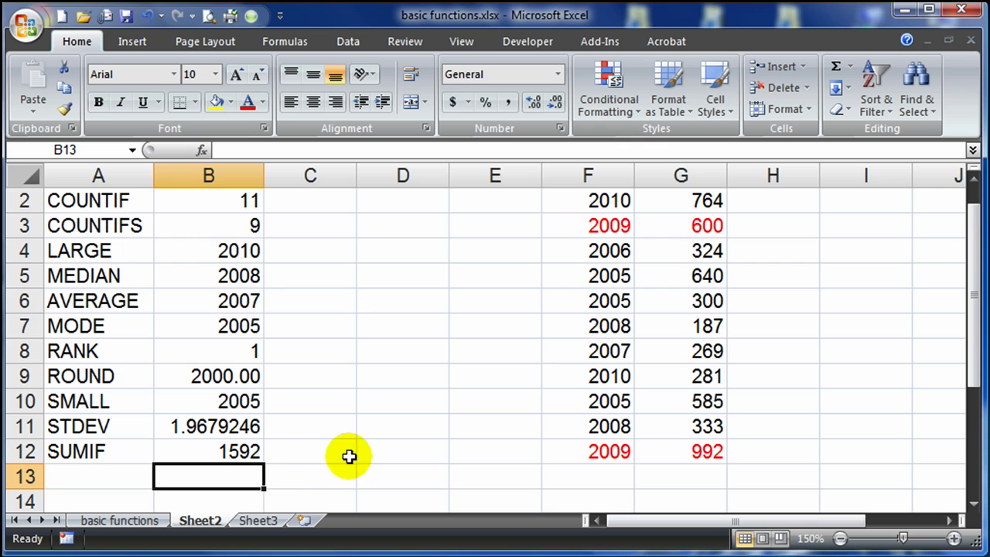
Enter 2009 in B13, directly below the SUMIF result.
scroll(356, 445, "down", 1)
left_click(212, 402)
left_click(204, 377)
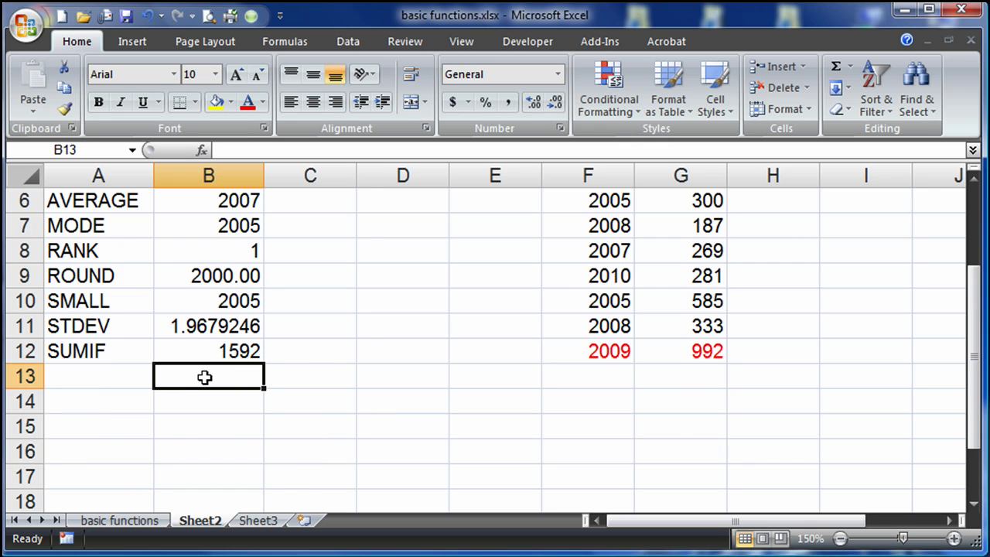
type("2009")
key("Return")
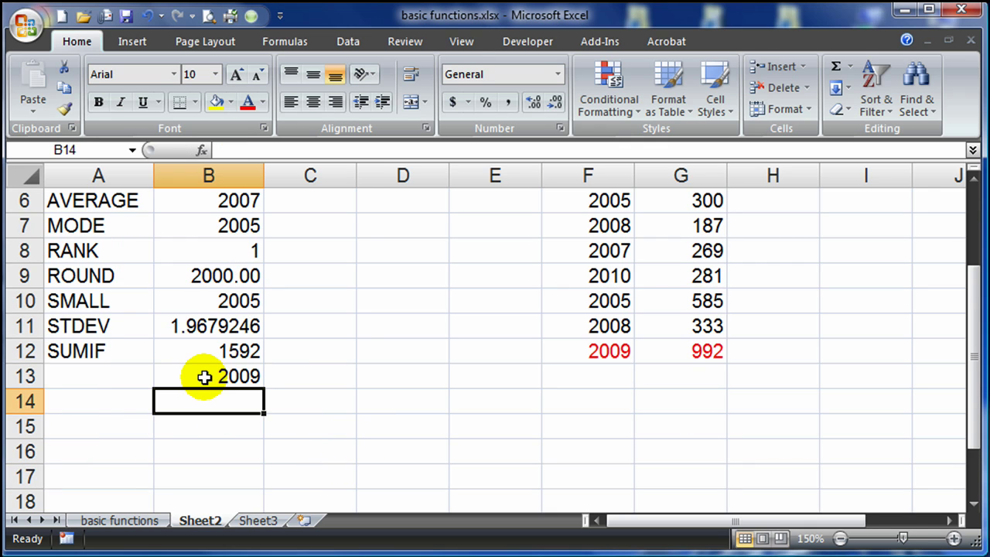
Replace the "2009" criterion in the SUMIF formula in B12 with a reference to B13.
left_click(197, 350)
double_click(200, 350)
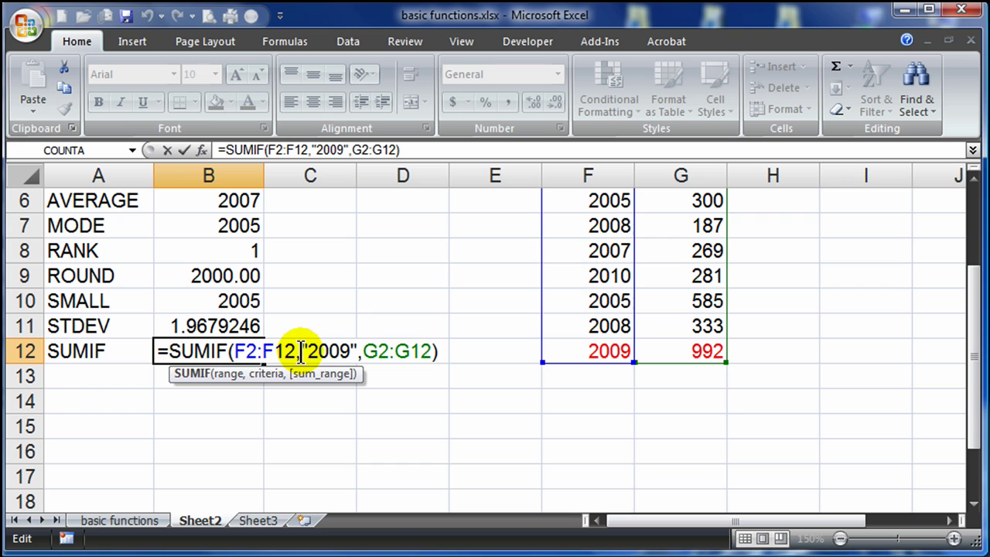
left_click_drag(307, 350, 357, 349)
key("Delete")
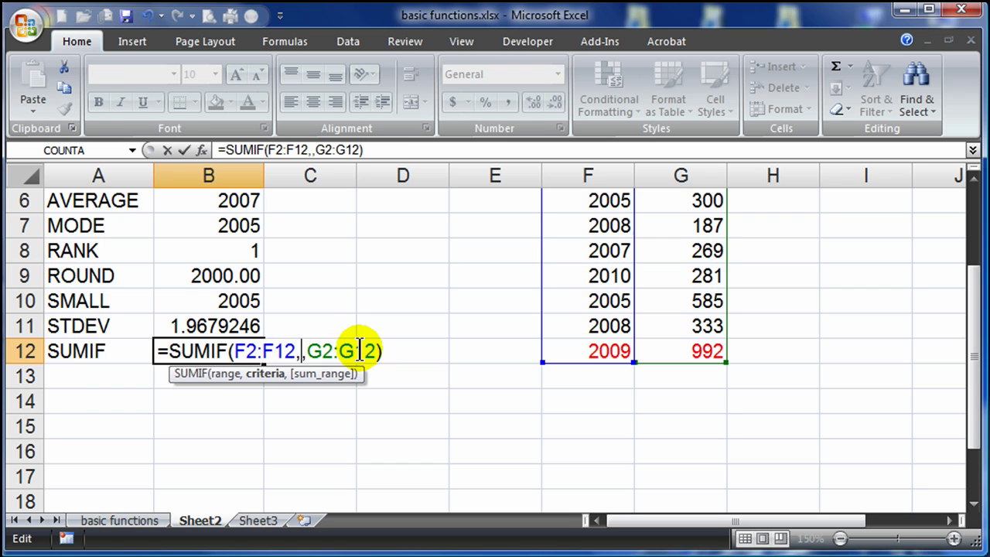
left_click(162, 374)
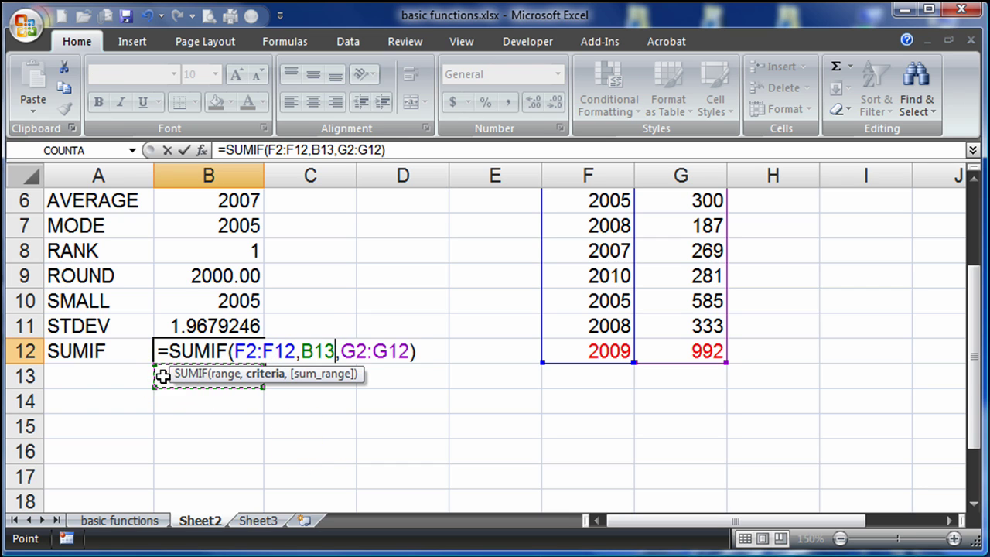
key("Return")
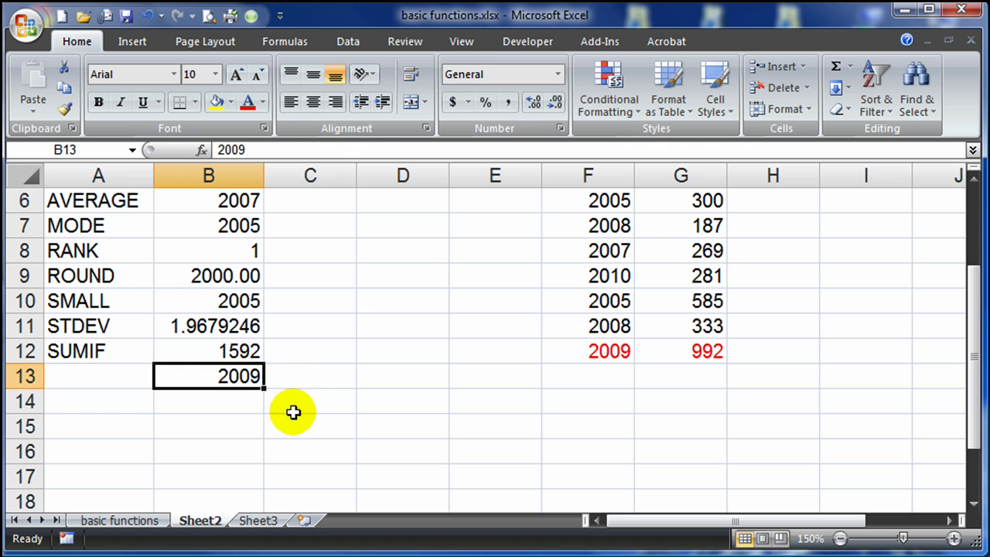
Change the SUMIF criterion value in B13 to 2010.
left_click(242, 349)
left_click(252, 379)
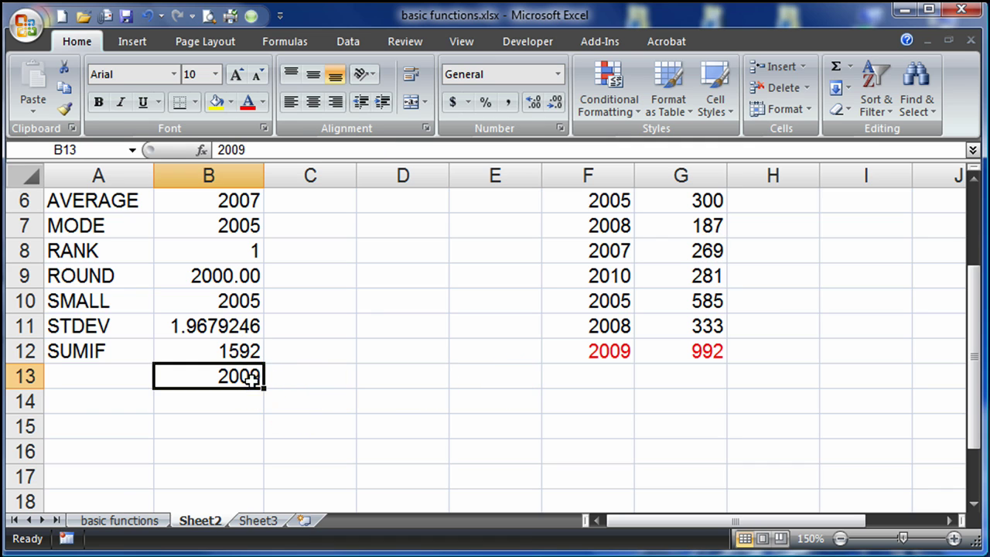
type("20")
key("Return")
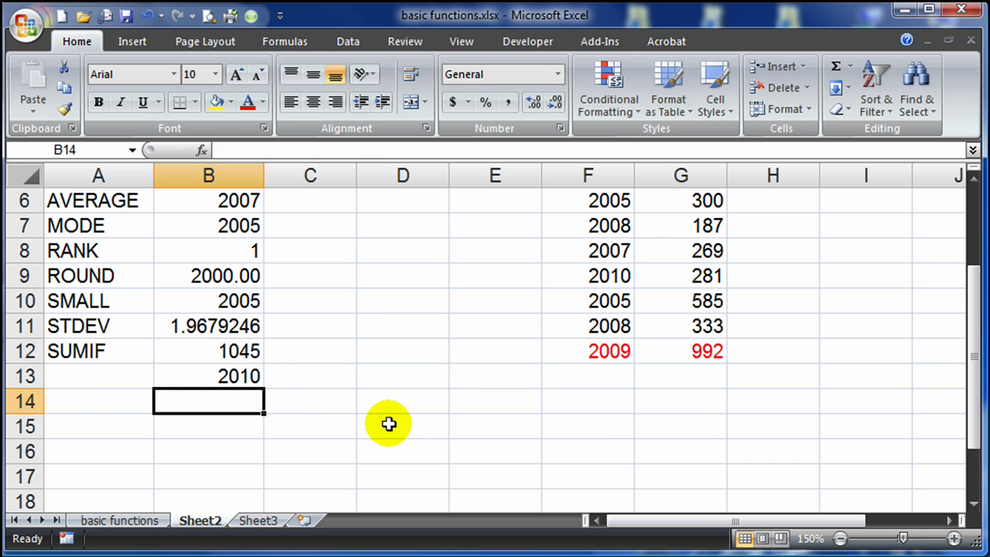
Set the font colour of the two 2010 rows, F2:G2 and F9:G9, to a dark blue theme colour.
scroll(403, 412, "up", 2)
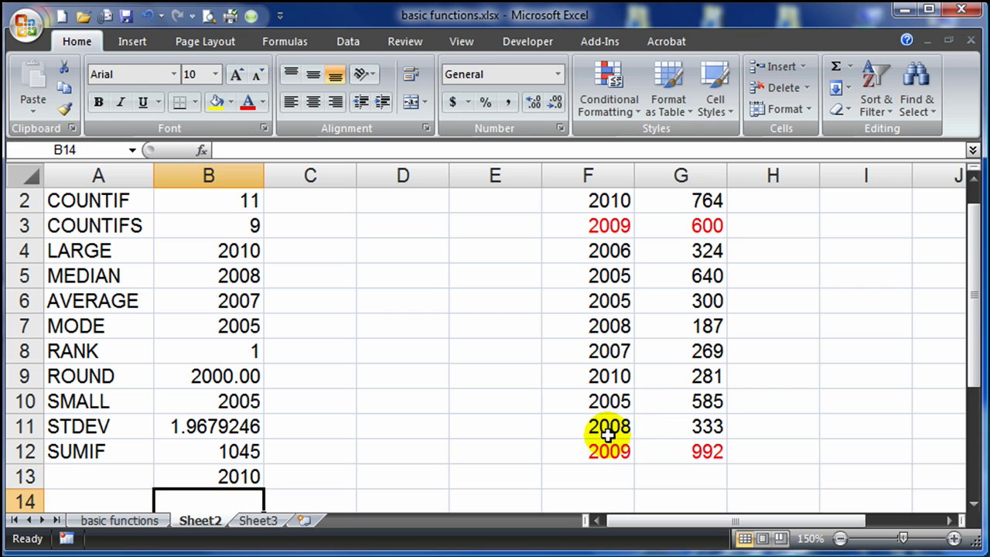
scroll(679, 359, "up", 1)
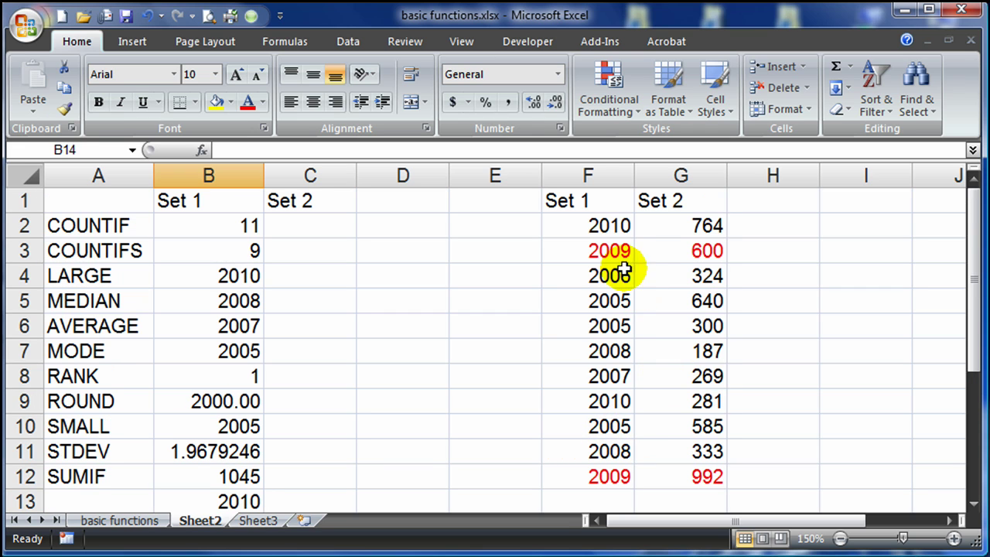
left_click_drag(601, 223, 699, 224)
left_click(263, 103)
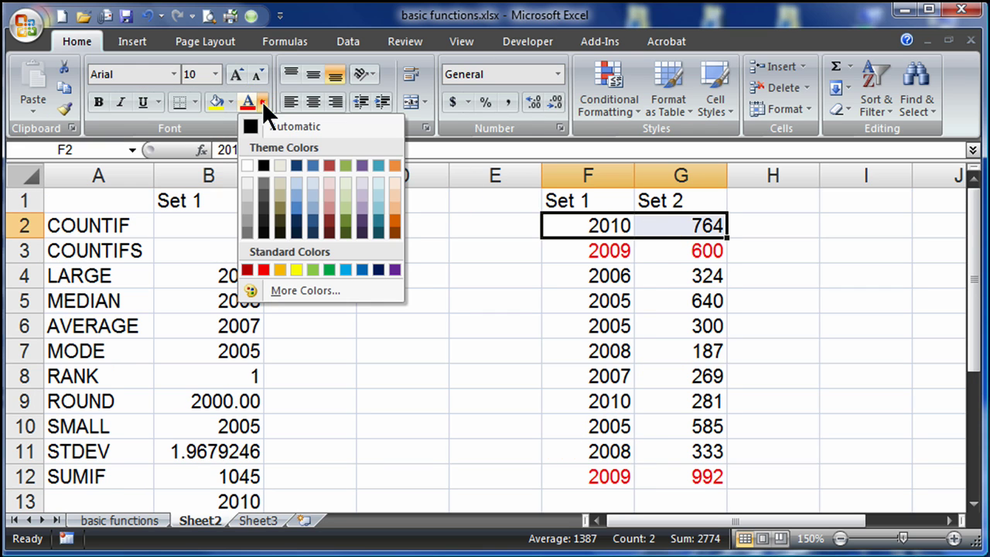
left_click(313, 220)
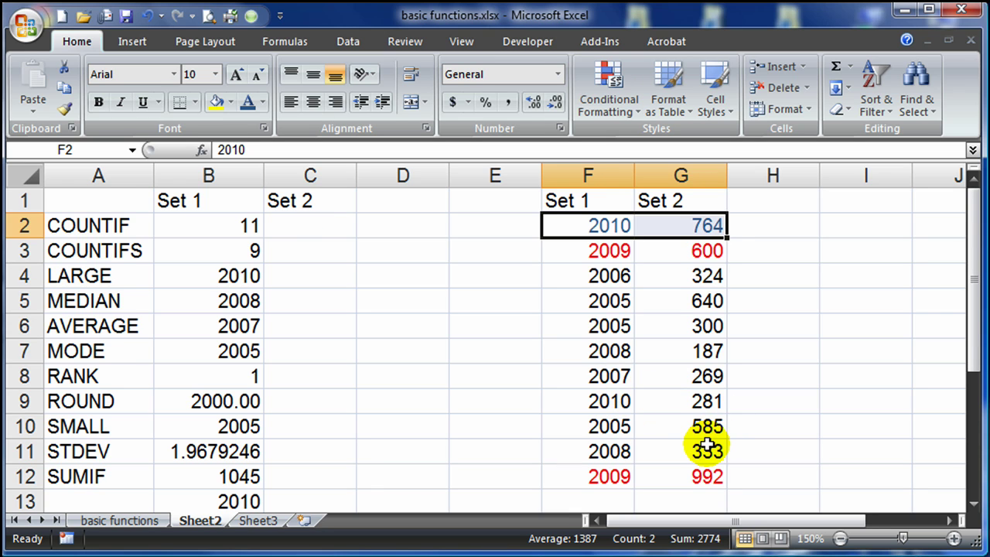
scroll(707, 444, "down", 4)
scroll(707, 443, "up", 4)
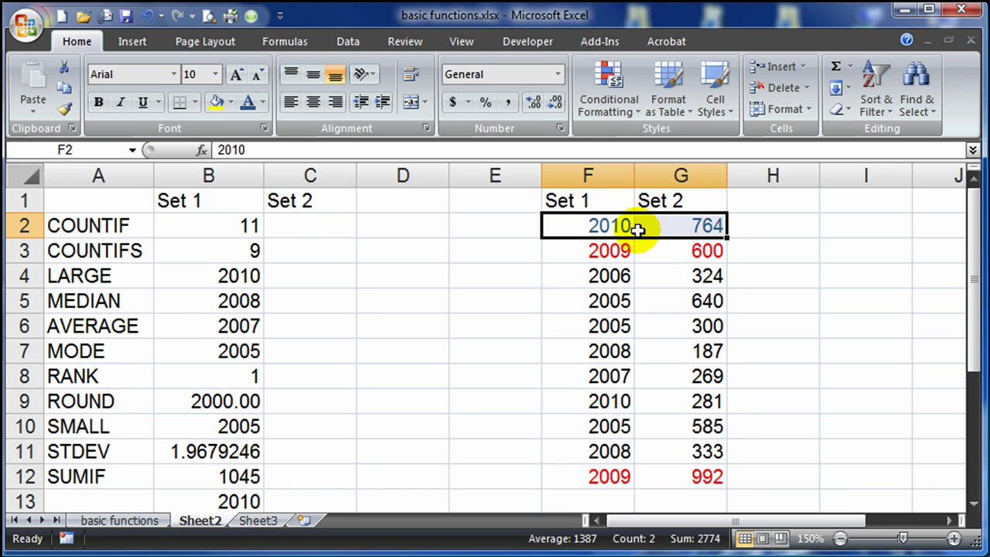
left_click_drag(611, 400, 691, 405)
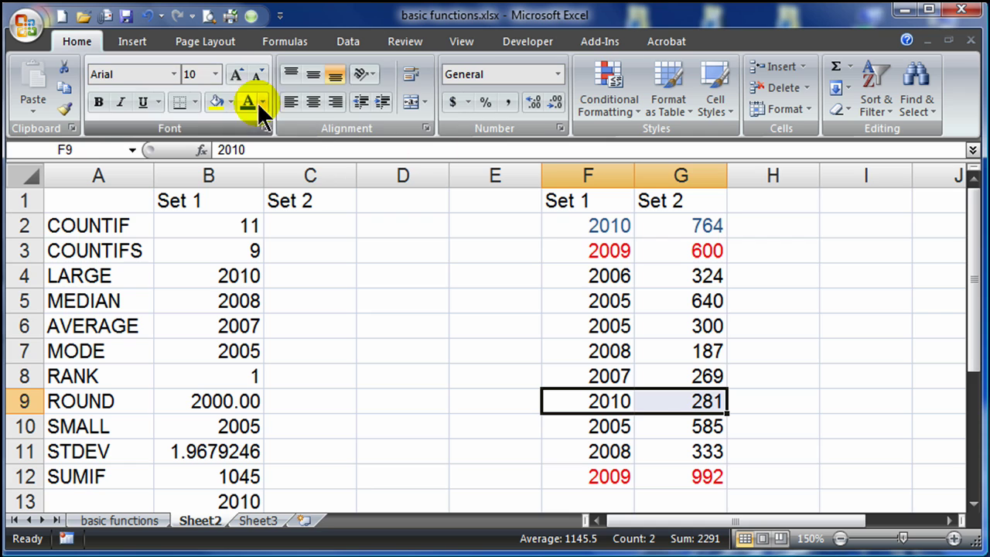
left_click(248, 106)
left_click(349, 351)
Check the combined total of the Set 2 values in G2 and G9 against the SUMIF result.
left_click(713, 229)
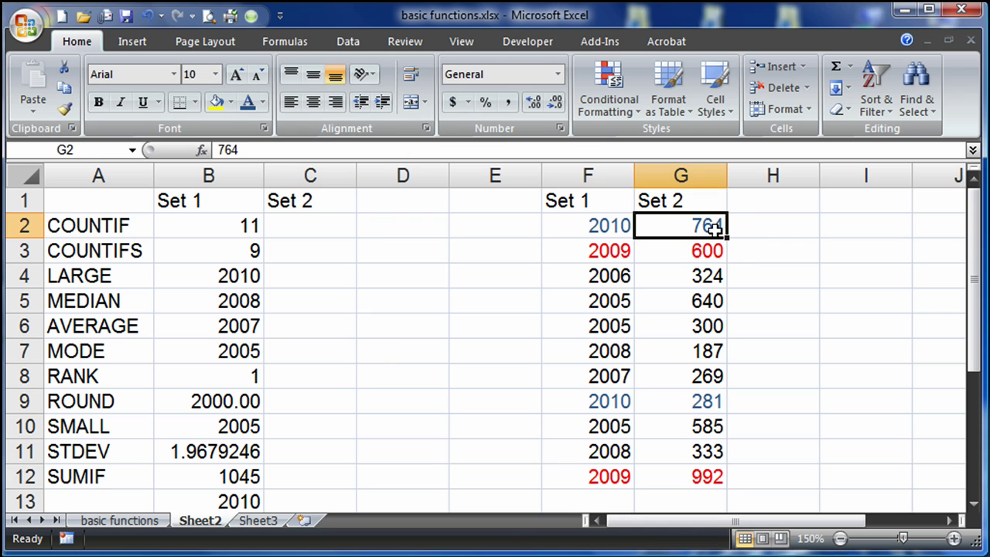
left_click(716, 404, "ctrl")
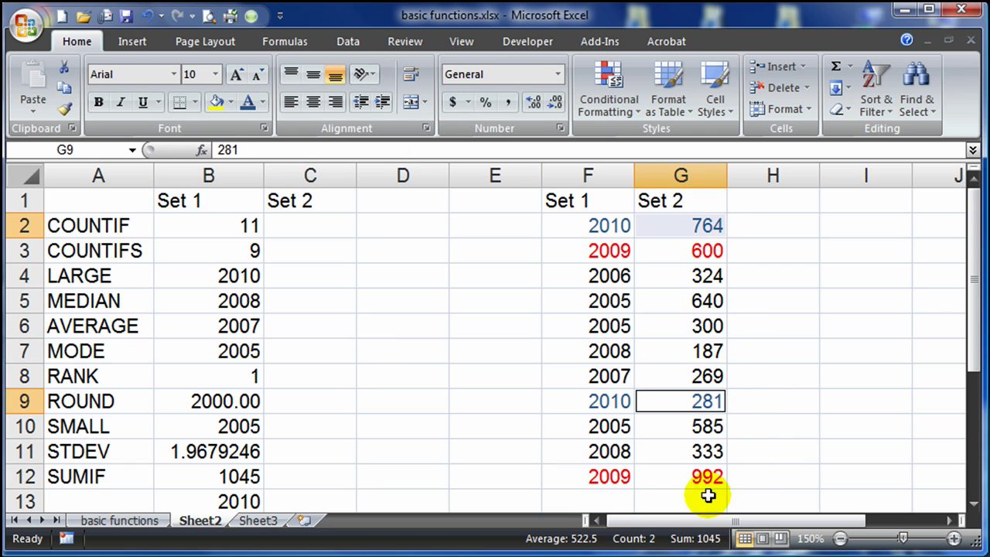
left_click(464, 419)
Change the SUMIF criterion value in B13 to 2008.
scroll(463, 420, "down", 1)
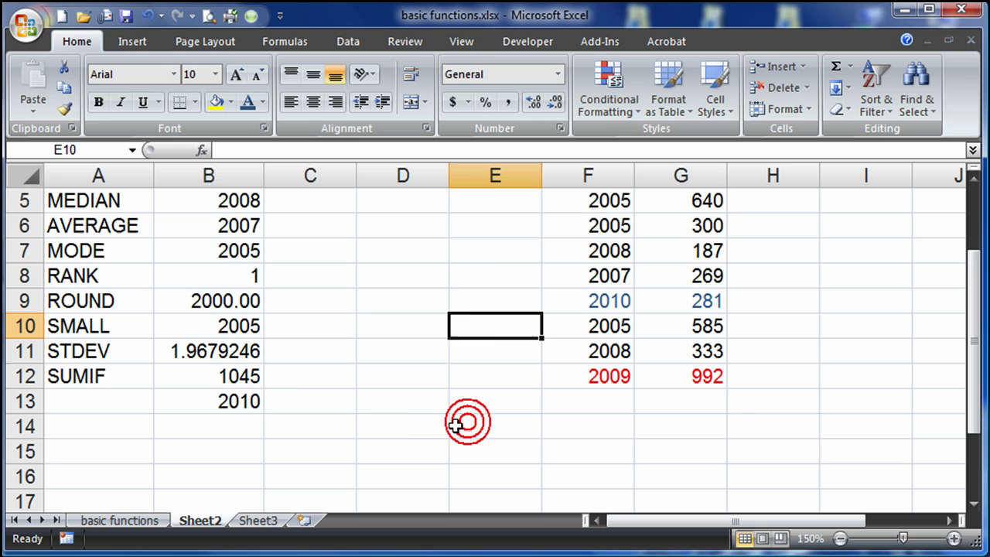
left_click(252, 403)
type("200")
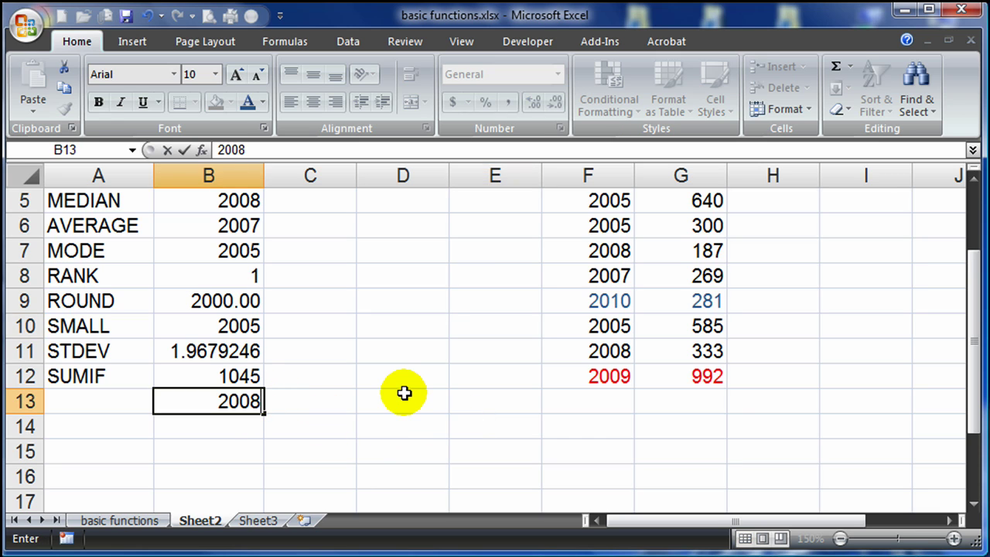
key("Return")
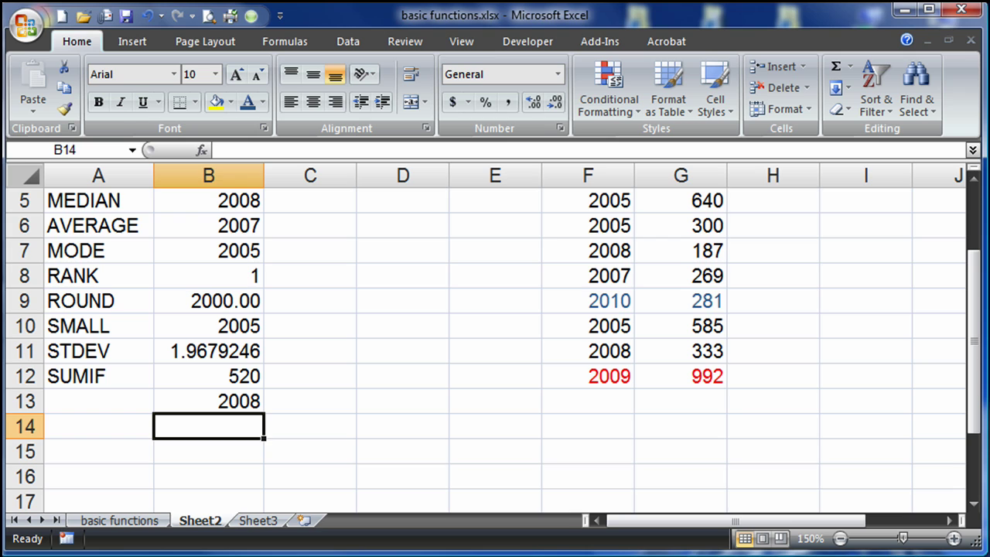
scroll(375, 365, "up", 2)
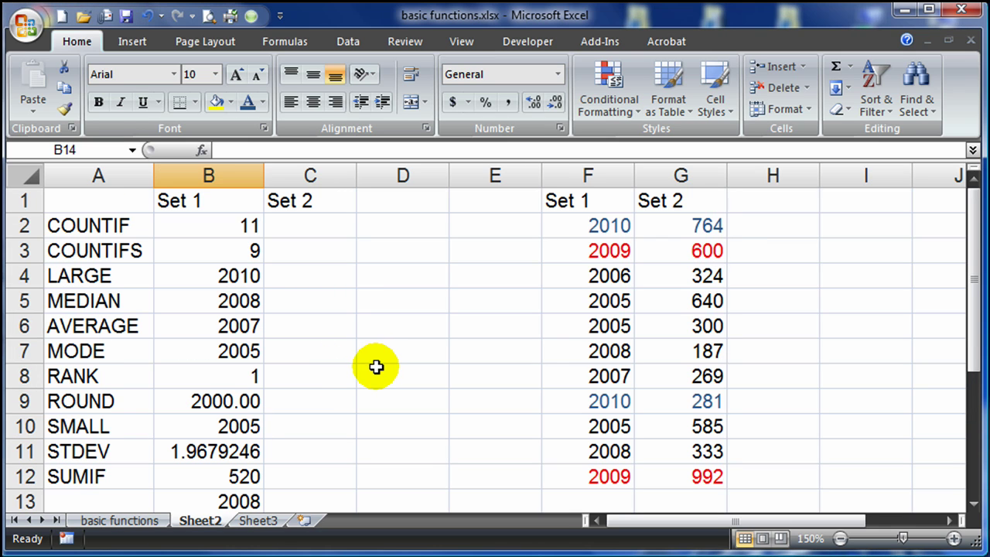